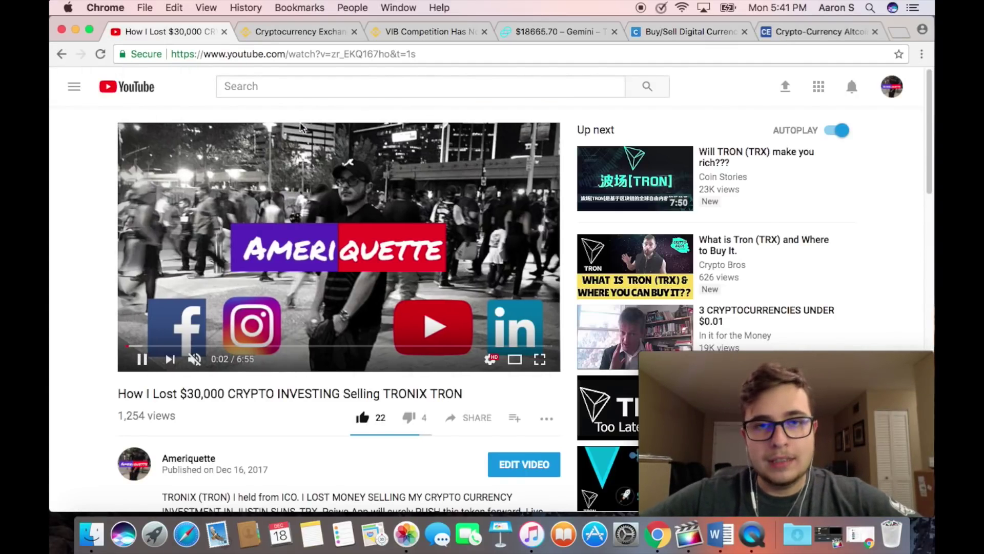
# Expand the video's description and open its Binance sign-up link.
pyautogui.scroll(-4, 373, 218)
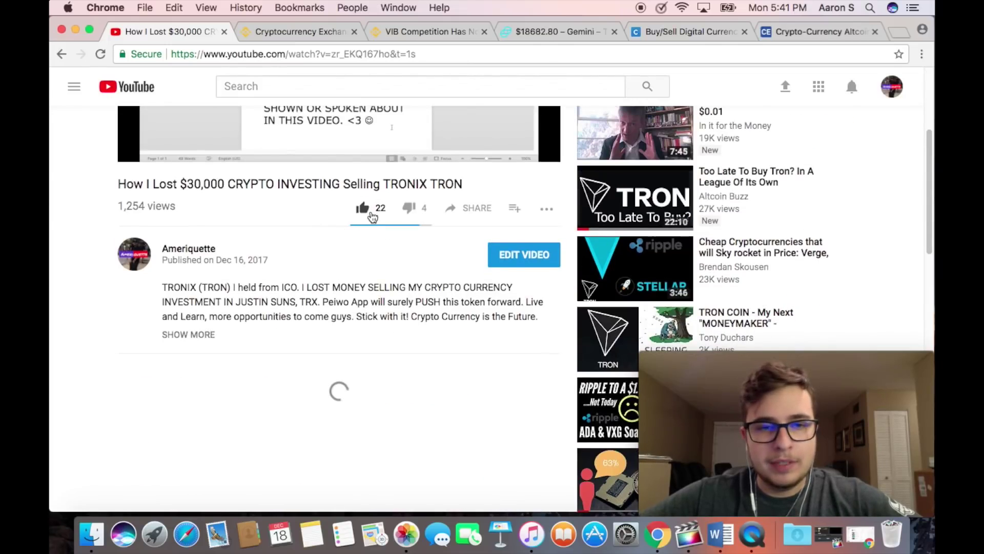
pyautogui.scroll(-1, 494, 279)
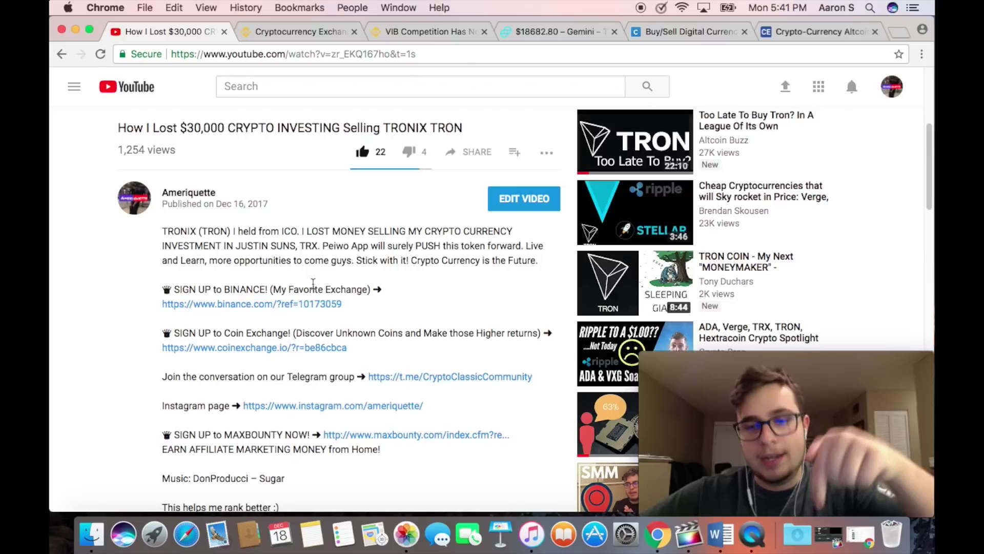
pyautogui.moveTo(925, 181); pyautogui.dragTo(926, 199)
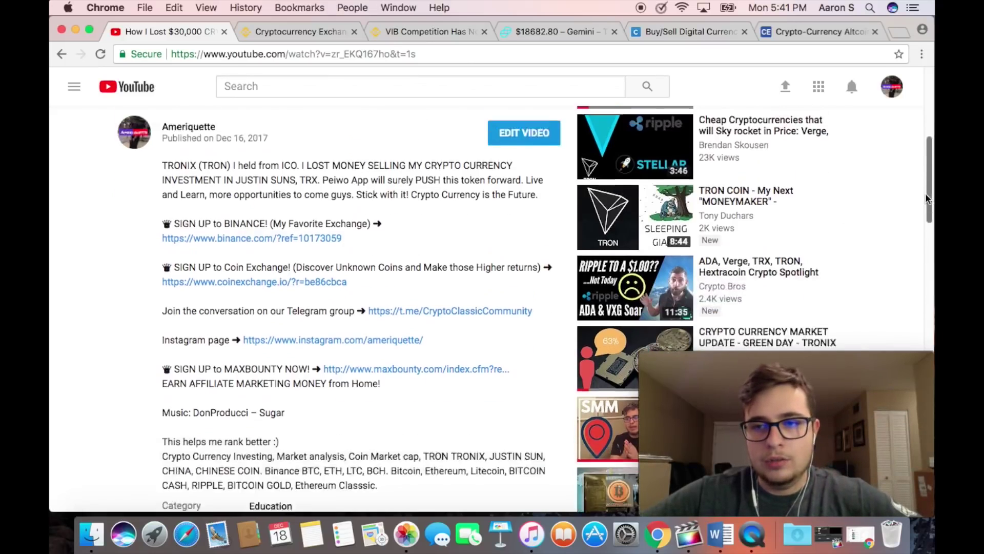
pyautogui.scroll(5, 927, 198)
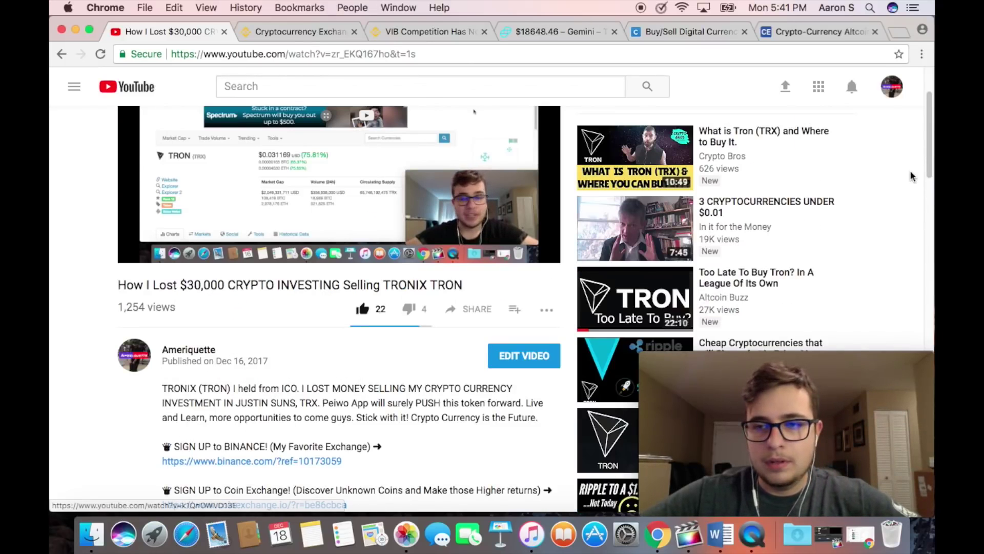
pyautogui.scroll(-3, 911, 175)
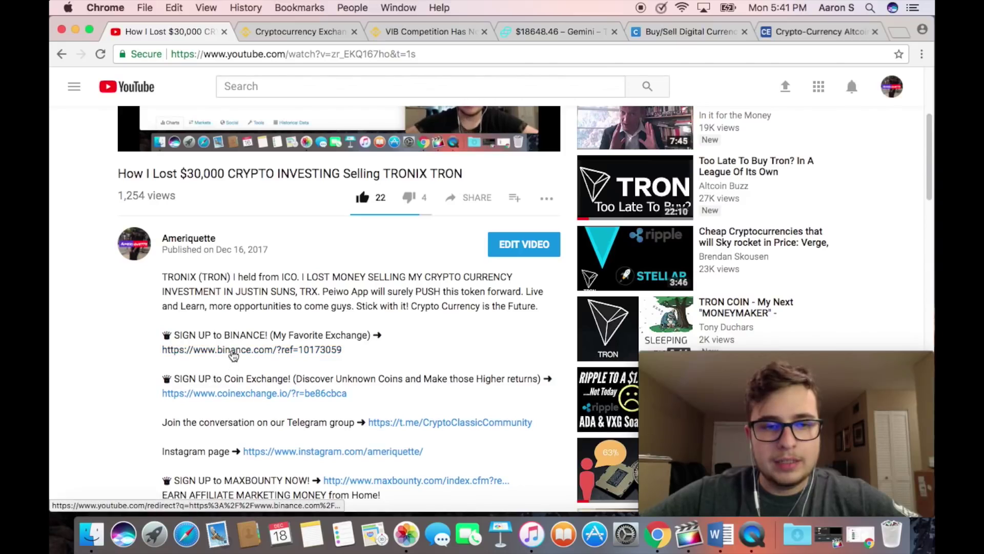
pyautogui.click(233, 353)
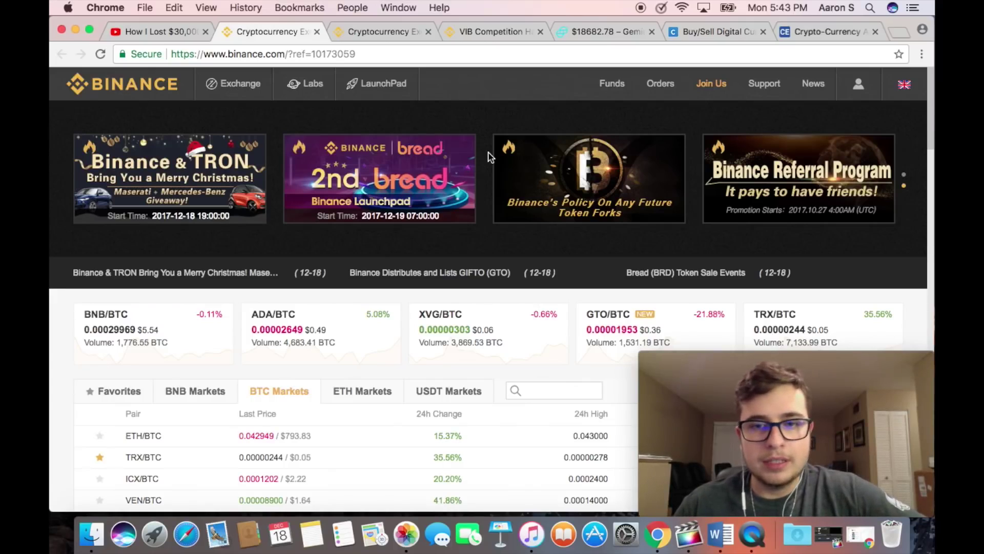
# Look through the BTC market pairs on the Binance home page.
pyautogui.click(610, 331)
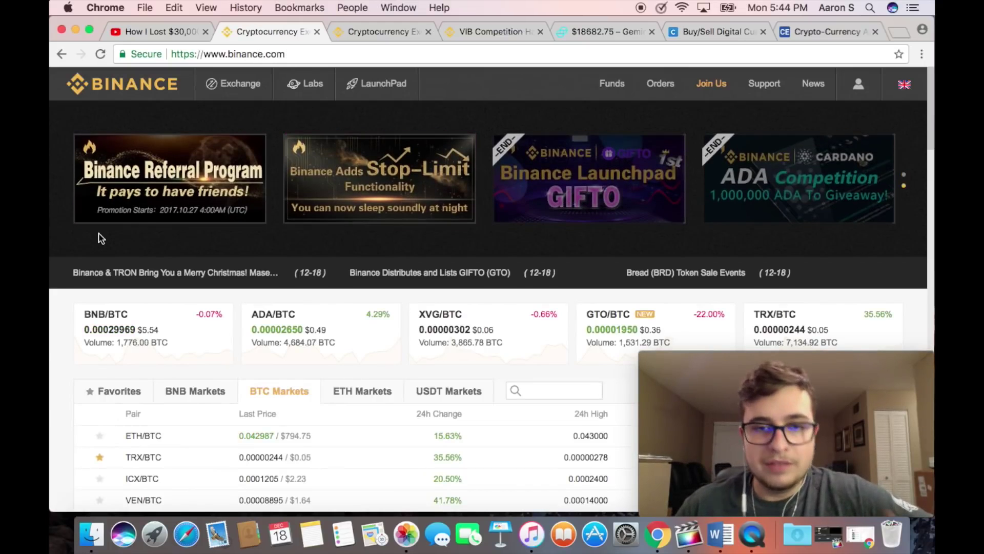
pyautogui.scroll(-5, 101, 238)
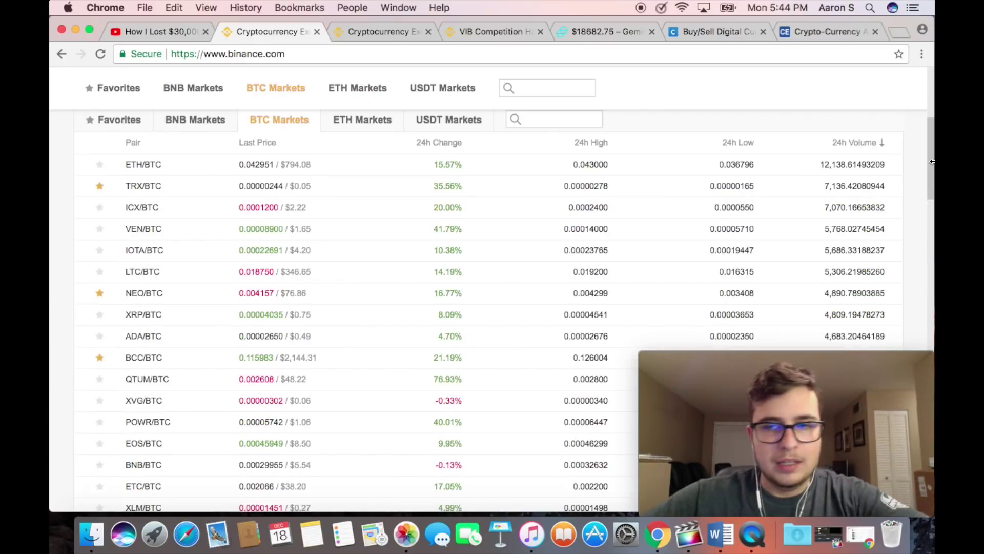
pyautogui.moveTo(932, 154); pyautogui.dragTo(932, 173)
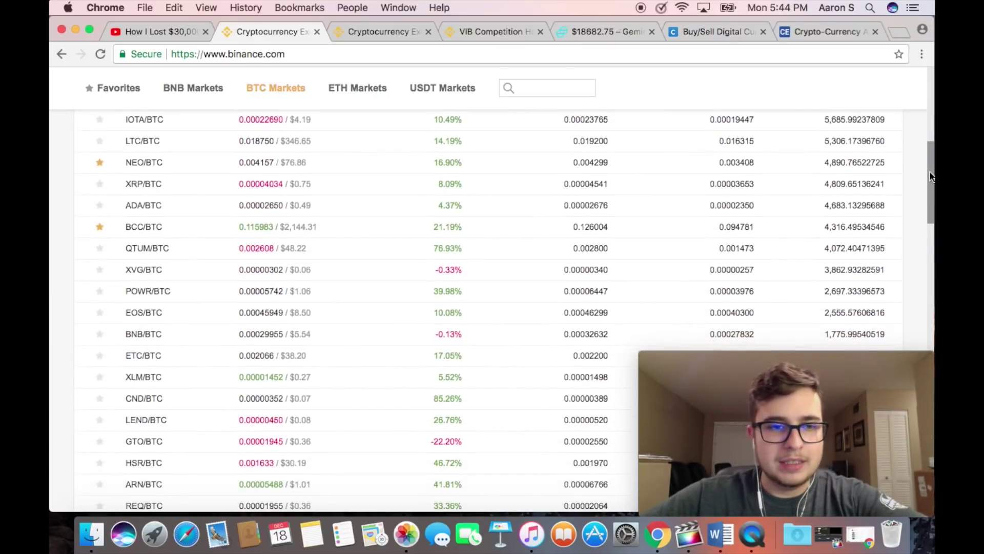
pyautogui.scroll(3, 560, 169)
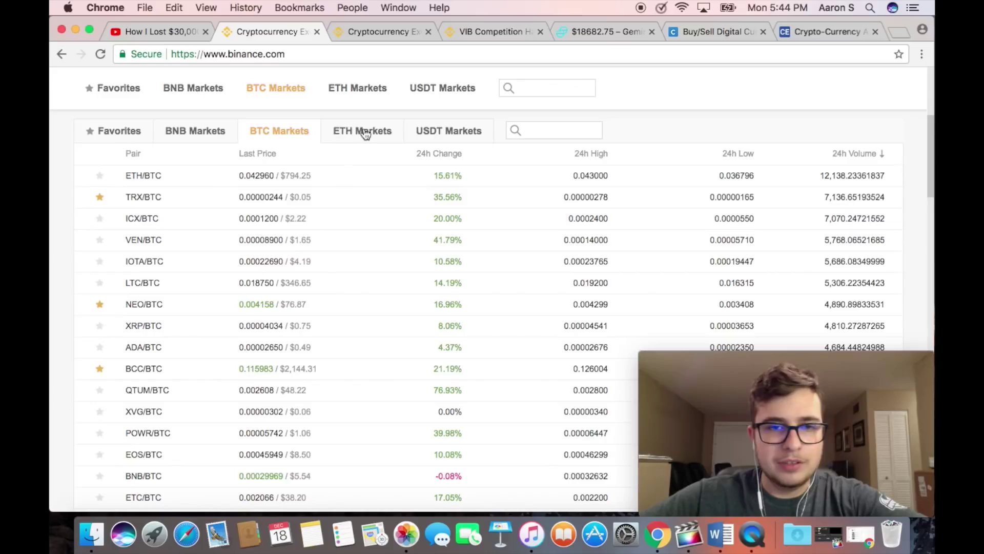
pyautogui.moveTo(931, 190); pyautogui.dragTo(920, 129)
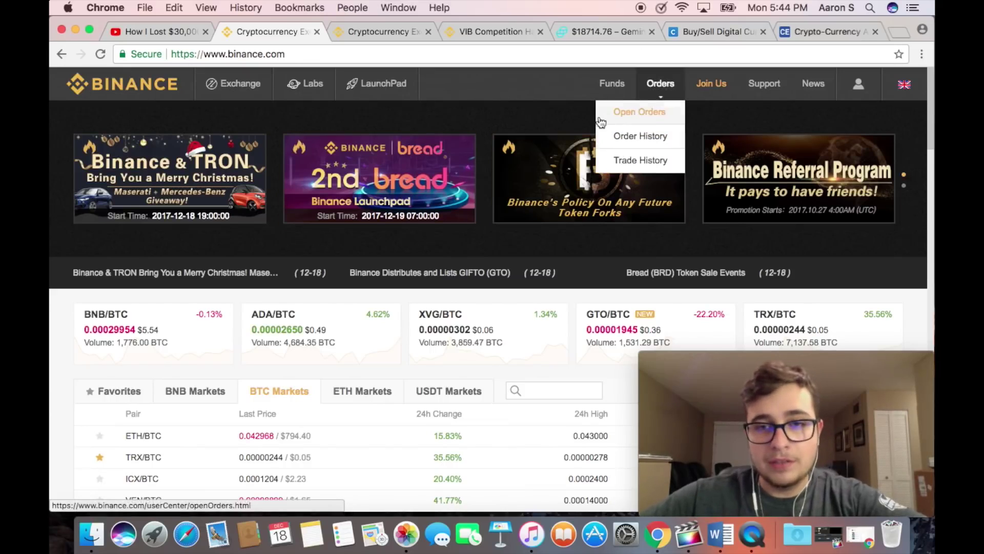
# Open the Deposits & Withdrawals page and include coins with zero balances in the list.
pyautogui.moveTo(612, 84)
pyautogui.click(609, 114)
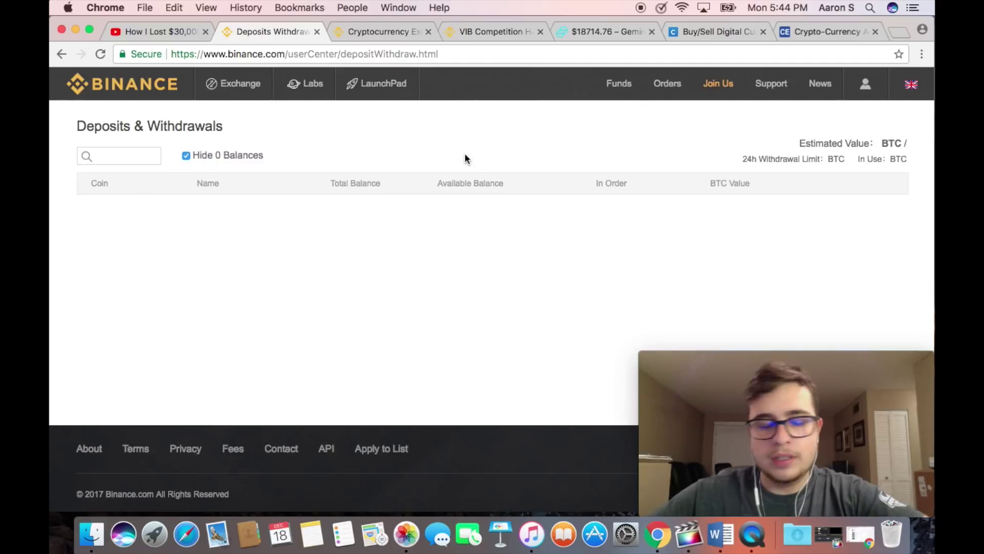
pyautogui.click(223, 159)
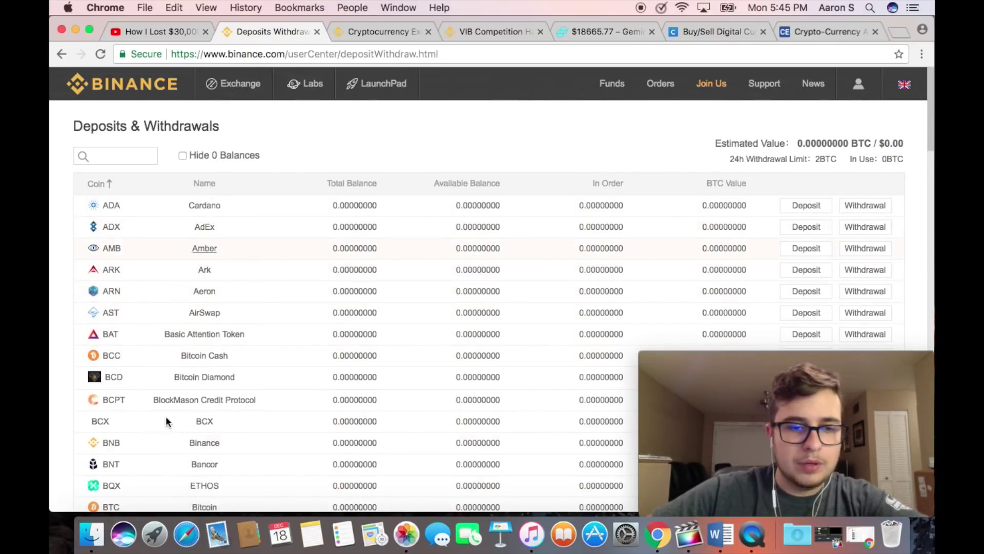
# Examine the Binance coin (BNB) row in the Deposits & Withdrawals list.
pyautogui.moveTo(238, 444); pyautogui.dragTo(76, 451)
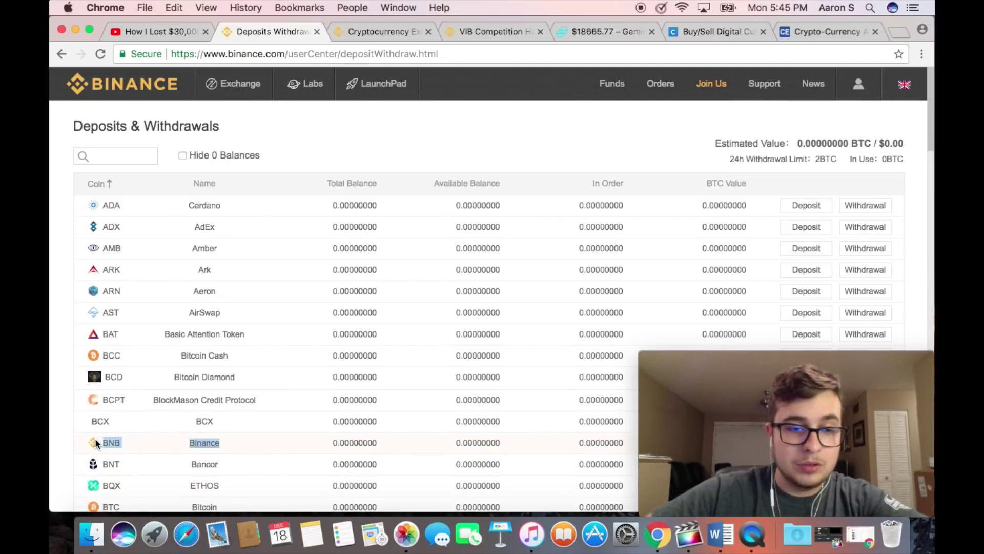
pyautogui.click(231, 443)
pyautogui.moveTo(255, 449); pyautogui.dragTo(86, 449)
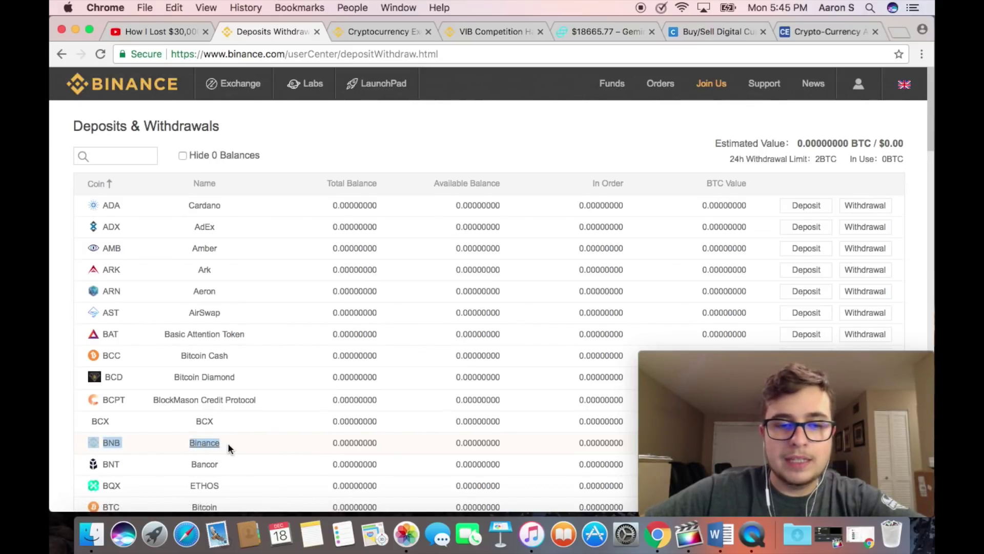
pyautogui.click(113, 443)
pyautogui.moveTo(222, 108)
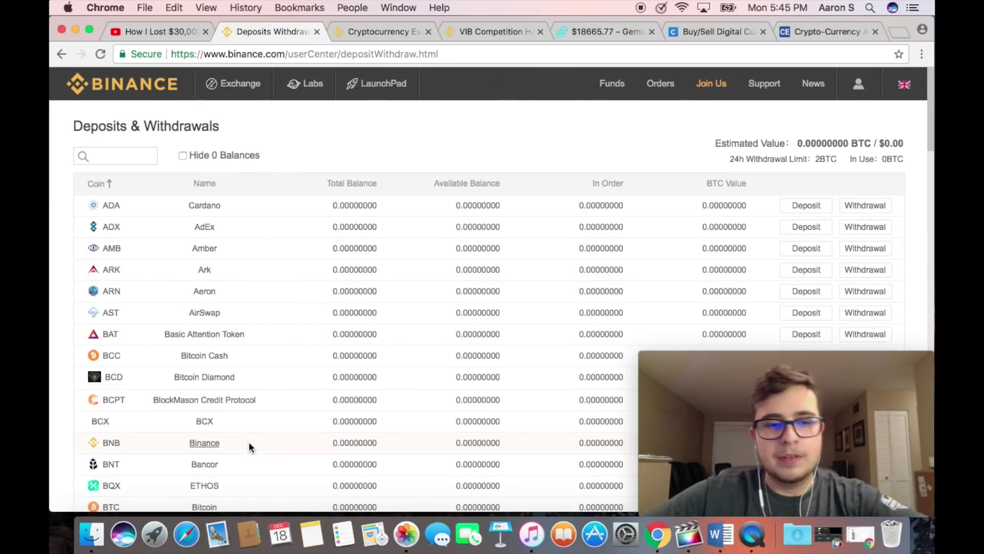
pyautogui.moveTo(248, 441); pyautogui.dragTo(100, 445)
pyautogui.moveTo(250, 445); pyautogui.dragTo(84, 454)
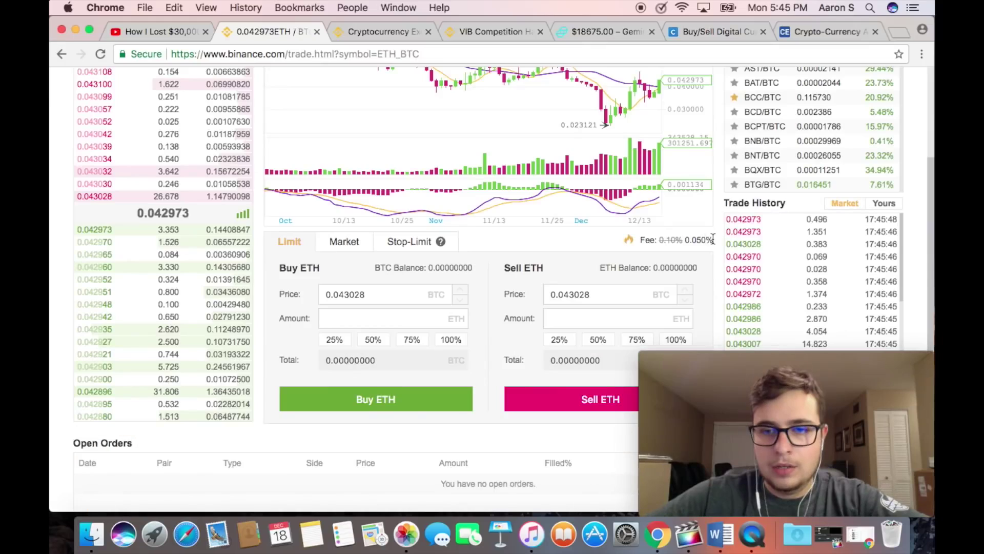
# Examine the standard and discounted trading fees on the ETH/BTC trading page.
pyautogui.moveTo(714, 241); pyautogui.dragTo(656, 241)
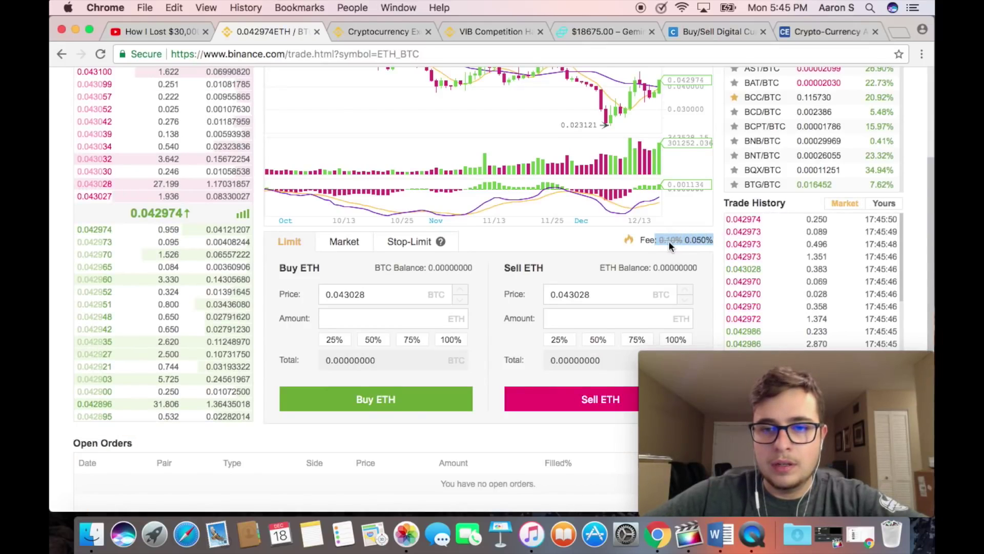
pyautogui.moveTo(659, 241); pyautogui.dragTo(687, 244)
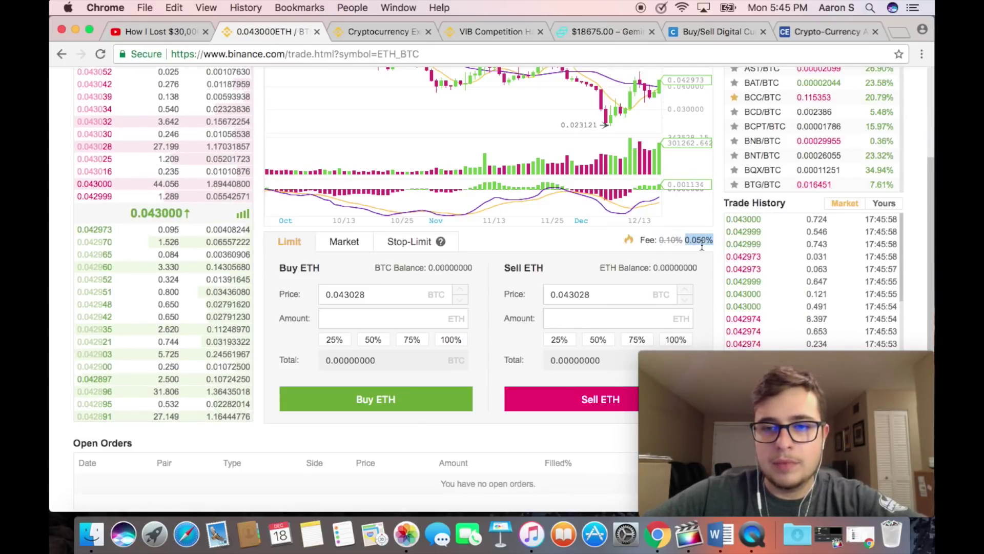
# Open the account page and review the option for using BNB to pay for fees.
pyautogui.moveTo(928, 225); pyautogui.dragTo(923, 61)
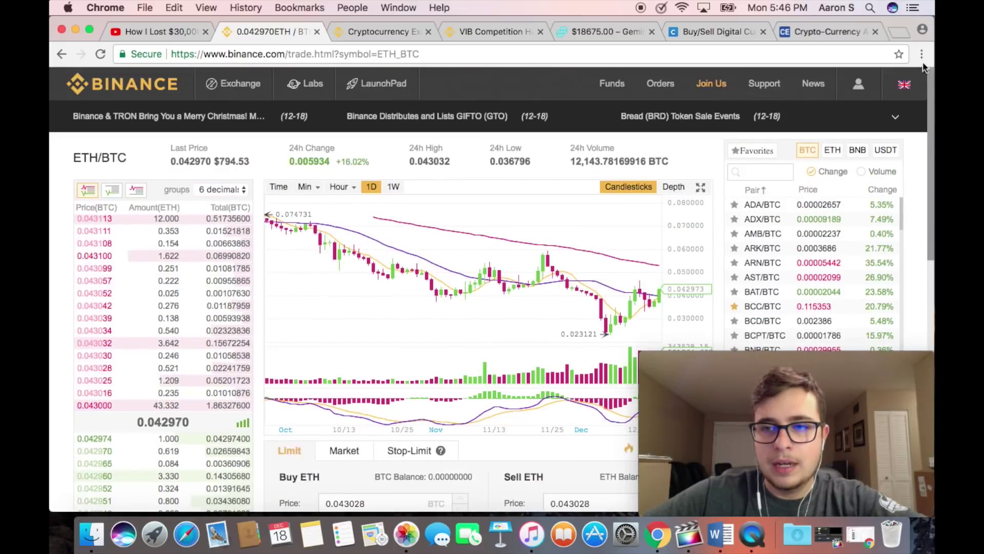
pyautogui.moveTo(843, 114)
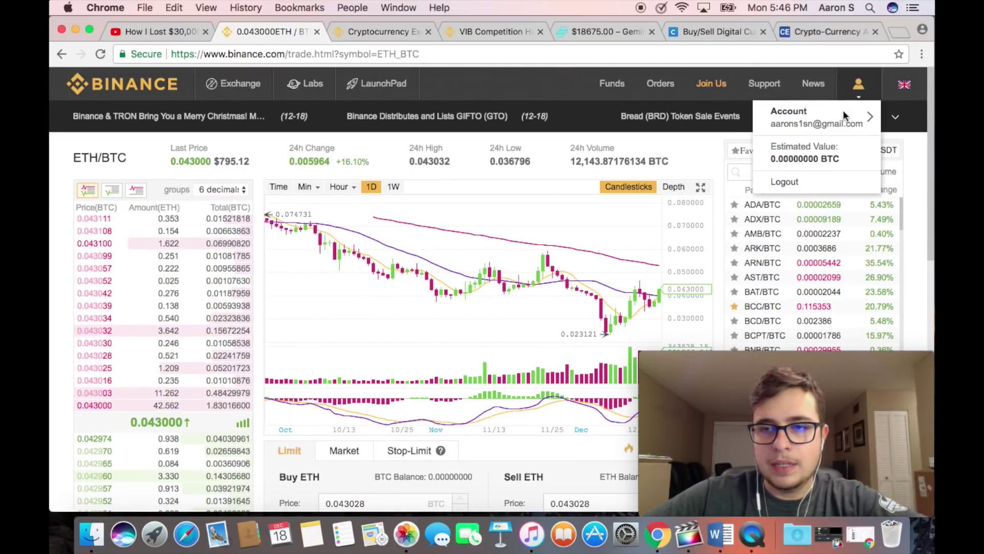
pyautogui.click(809, 129)
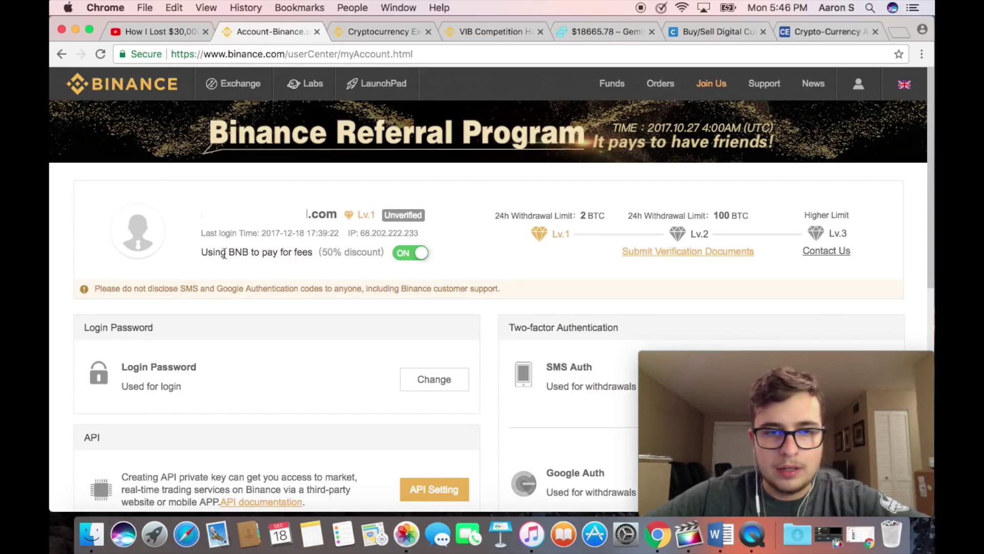
pyautogui.moveTo(203, 211); pyautogui.dragTo(321, 256)
pyautogui.click(322, 255)
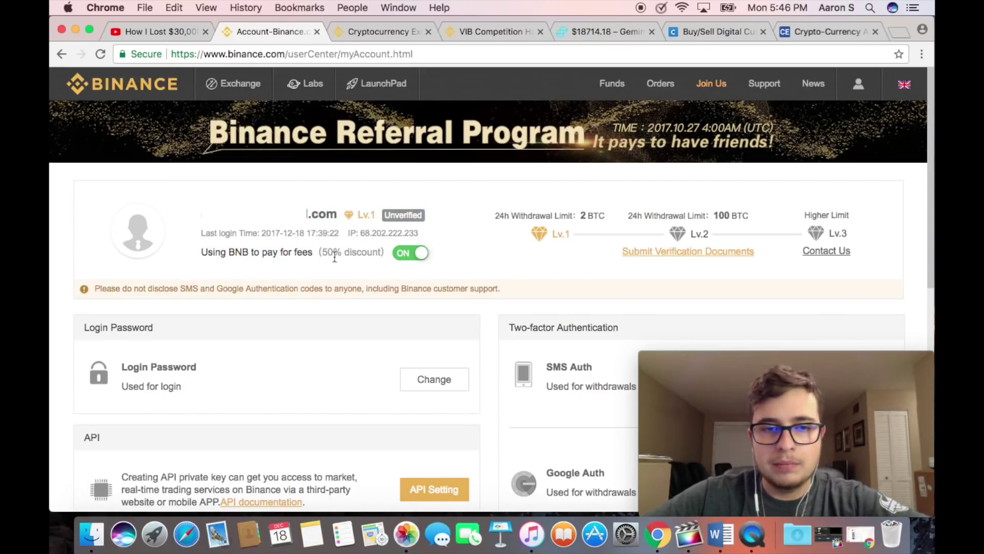
# Return to the Deposits & Withdrawals page, search the coins for "bitcoi" and examine the Bitcoin Gold row.
pyautogui.moveTo(556, 82)
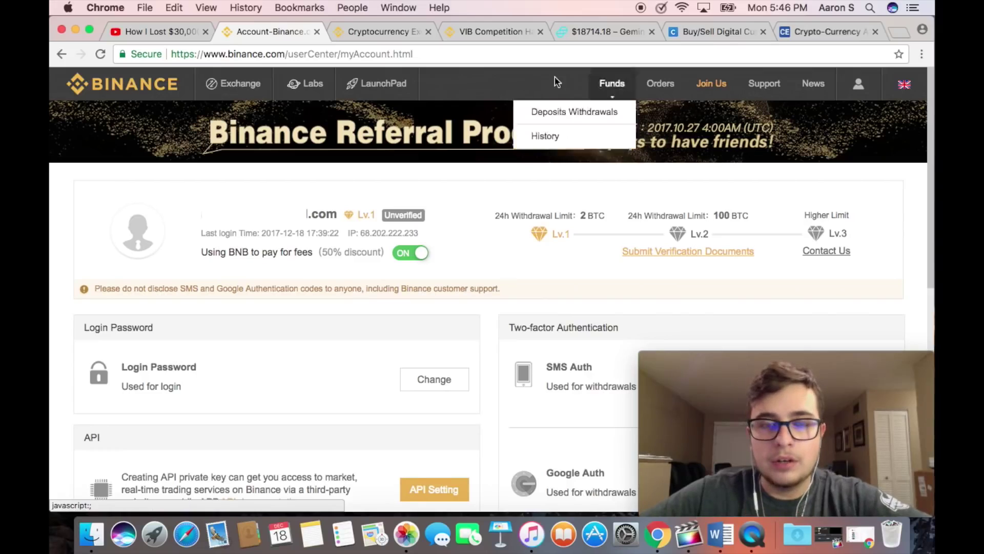
pyautogui.click(592, 117)
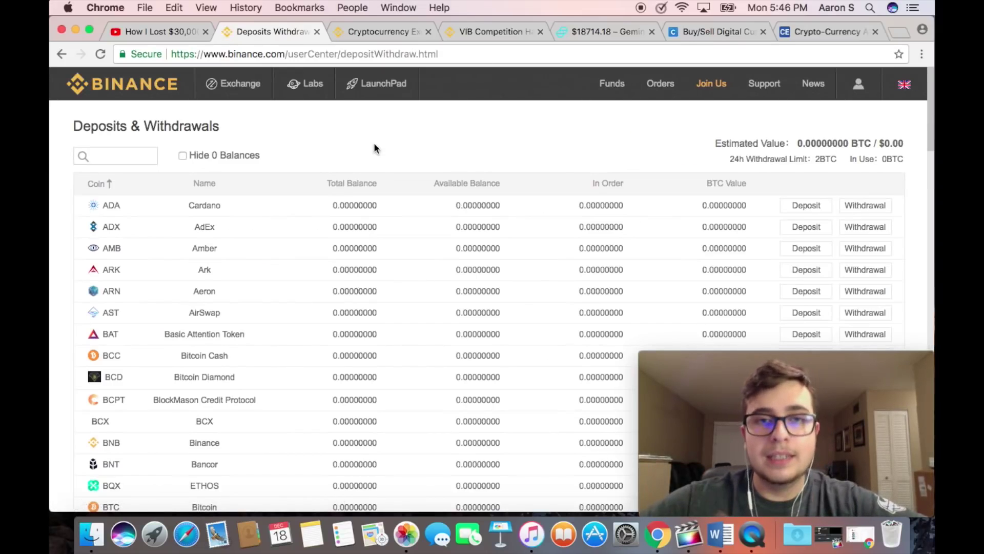
pyautogui.click(144, 156)
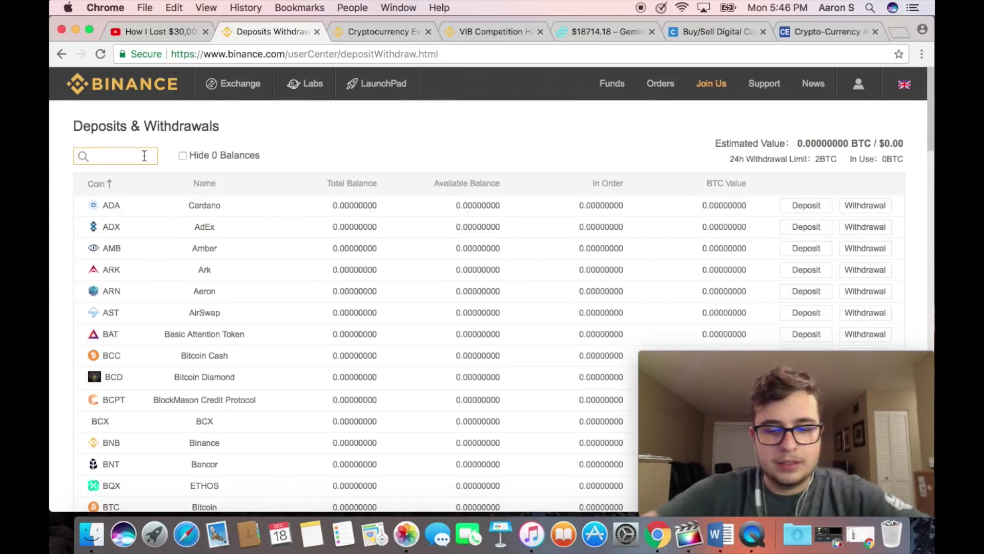
pyautogui.write('bitcoi')
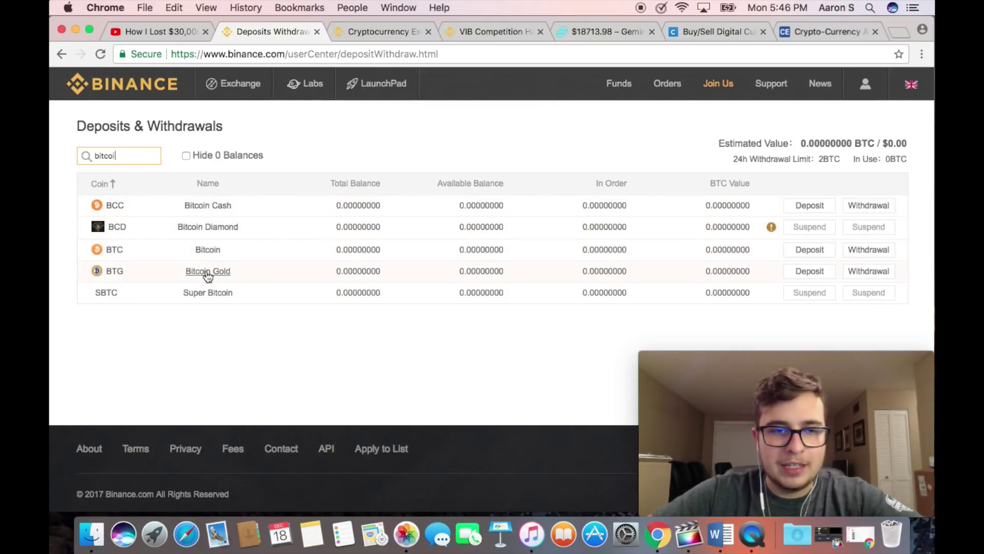
pyautogui.moveTo(231, 270); pyautogui.dragTo(95, 271)
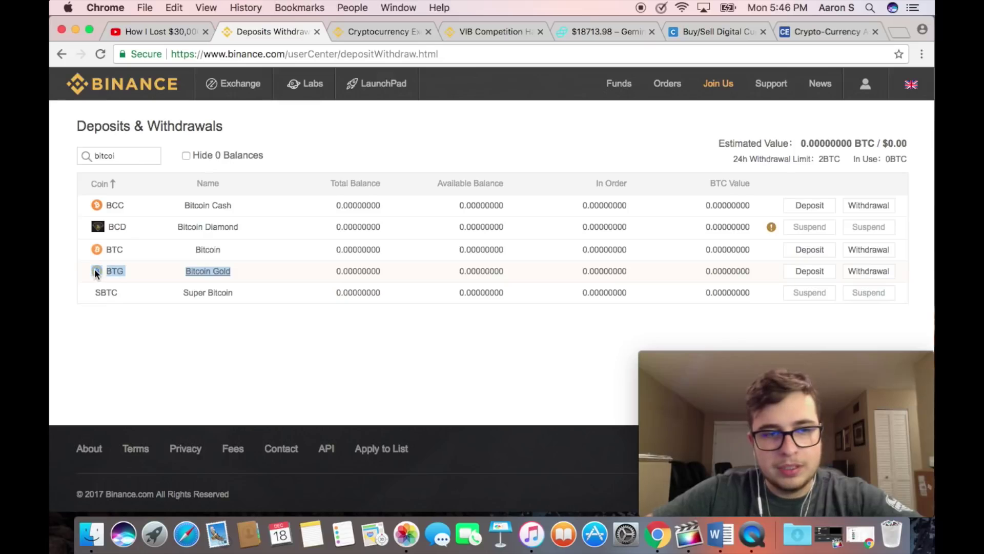
pyautogui.click(249, 266)
# Clear the coin search and reopen the Deposits & Withdrawals page from the Binance home page.
pyautogui.click(148, 155)
pyautogui.press('BackSpace')
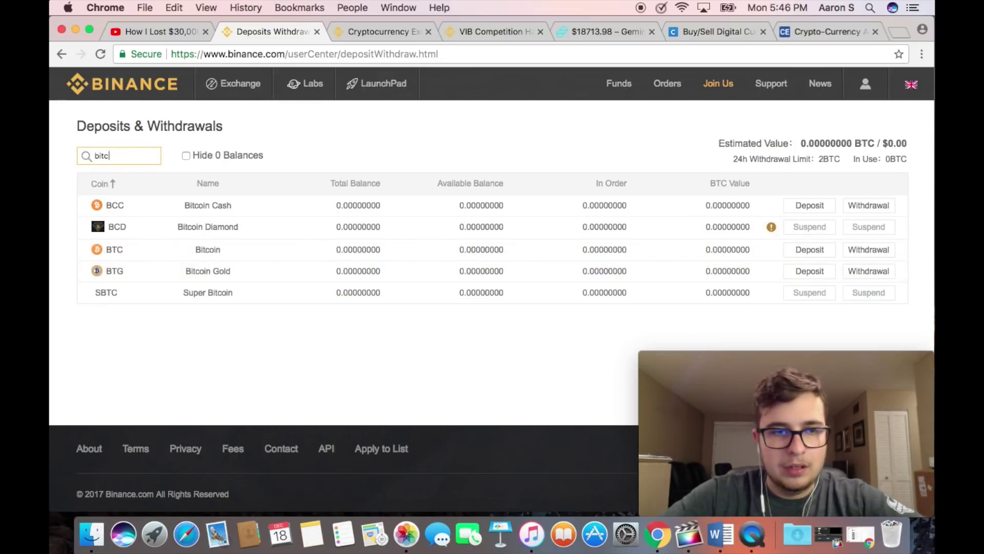
pyautogui.press('BackSpace')
pyautogui.press('BackSpace')
pyautogui.press('BackSpace')
pyautogui.press('BackSpace')
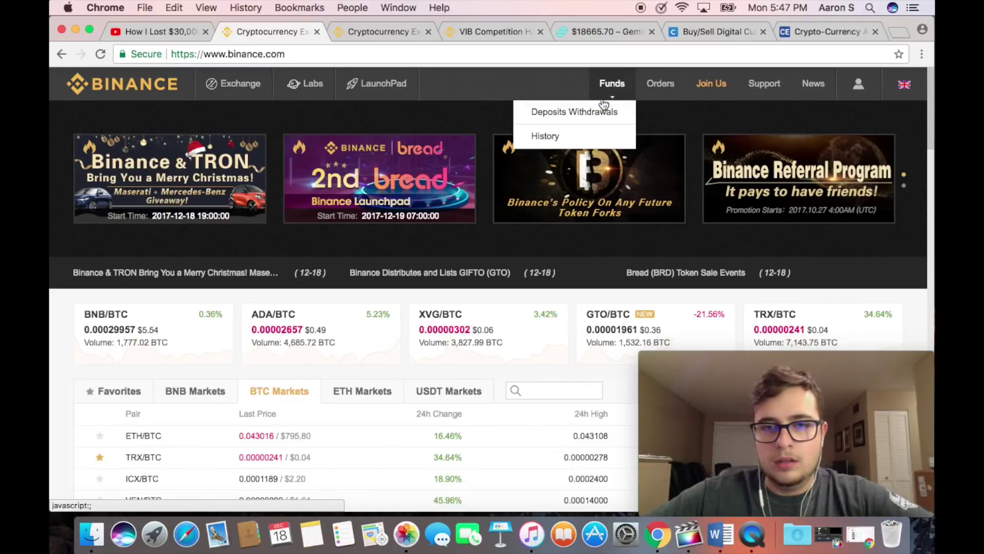
pyautogui.click(601, 108)
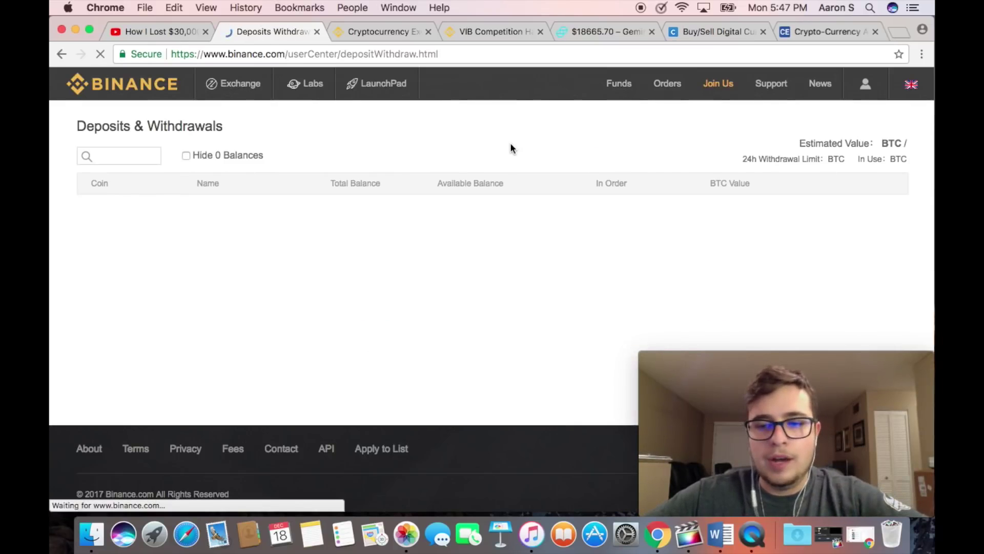
# View the Coinbase and Gemini home pages as places to buy digital currency.
pyautogui.click(712, 32)
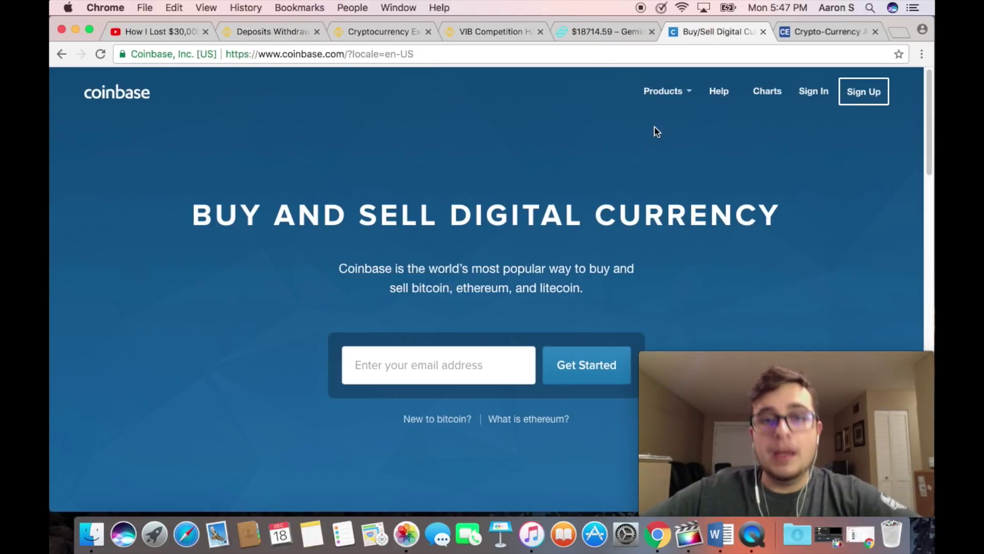
pyautogui.click(613, 33)
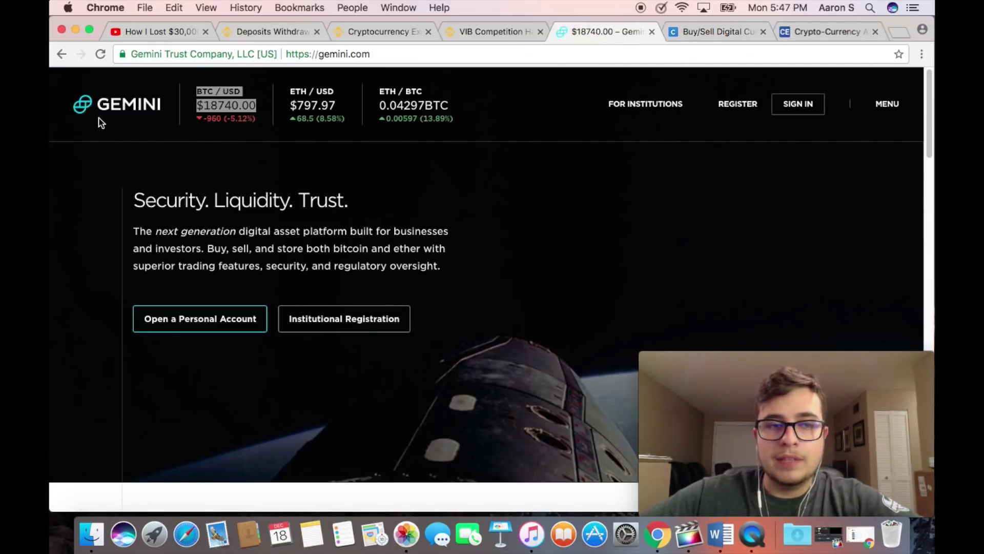
pyautogui.click(705, 33)
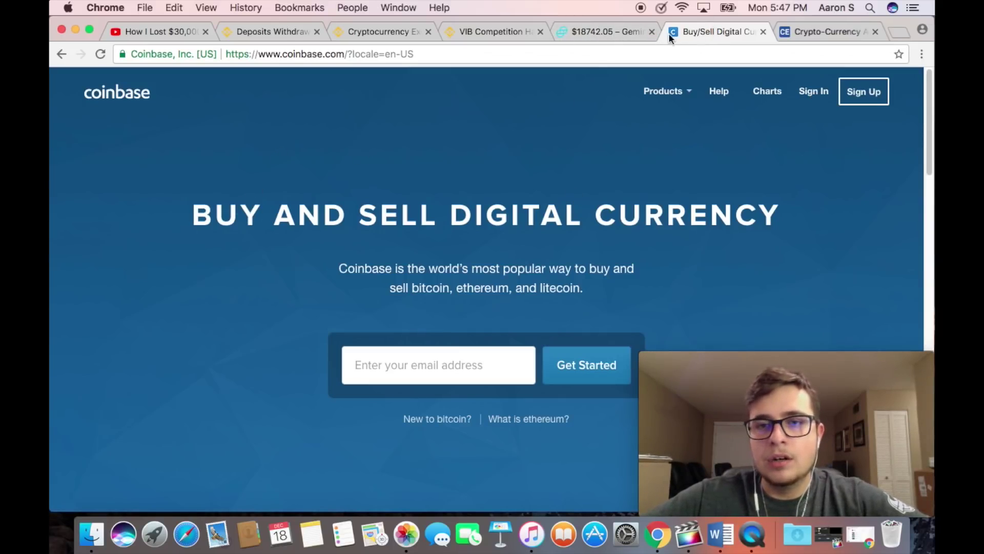
pyautogui.click(615, 35)
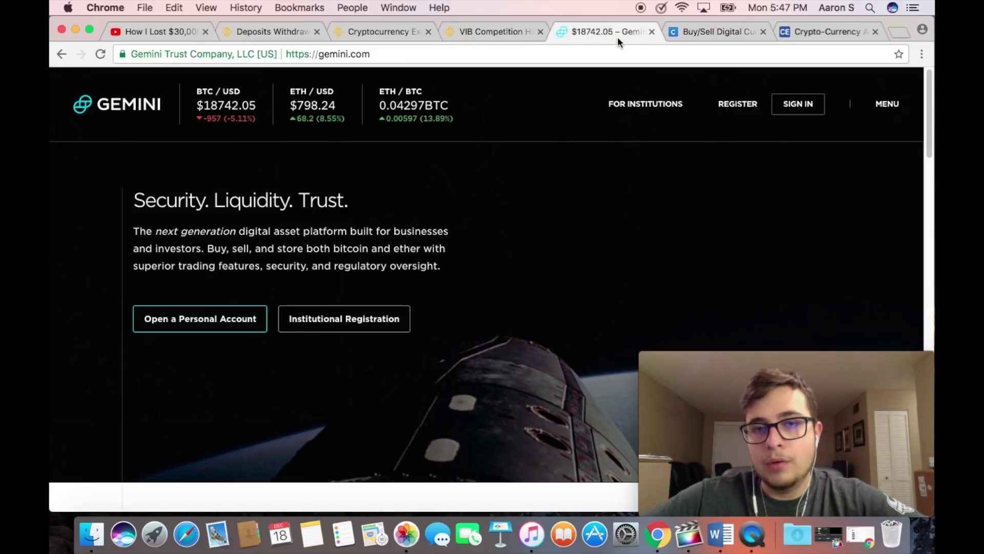
# Switch between the Gemini and Coinbase home pages to compare them as sources of coins for funding the Binance account.
pyautogui.click(712, 32)
pyautogui.click(632, 29)
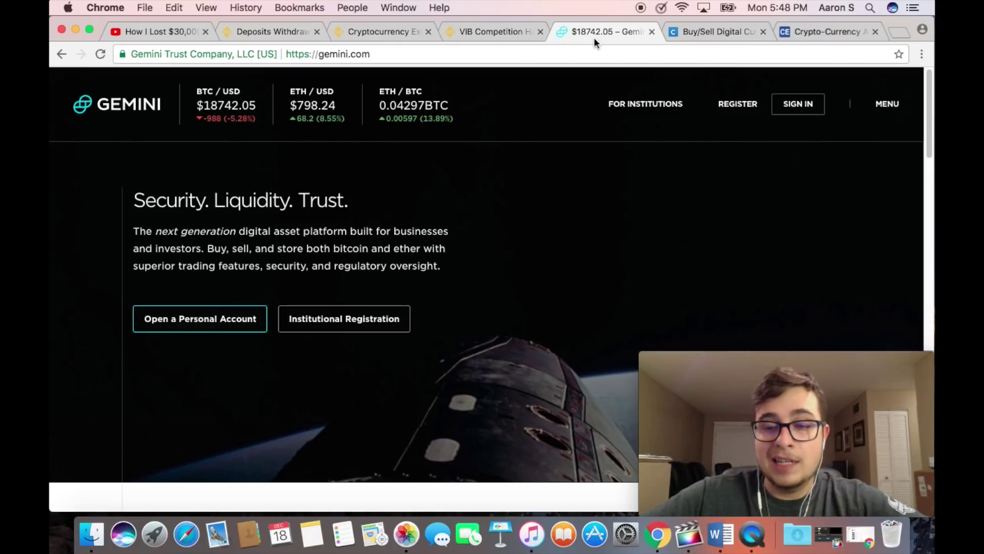
pyautogui.click(702, 31)
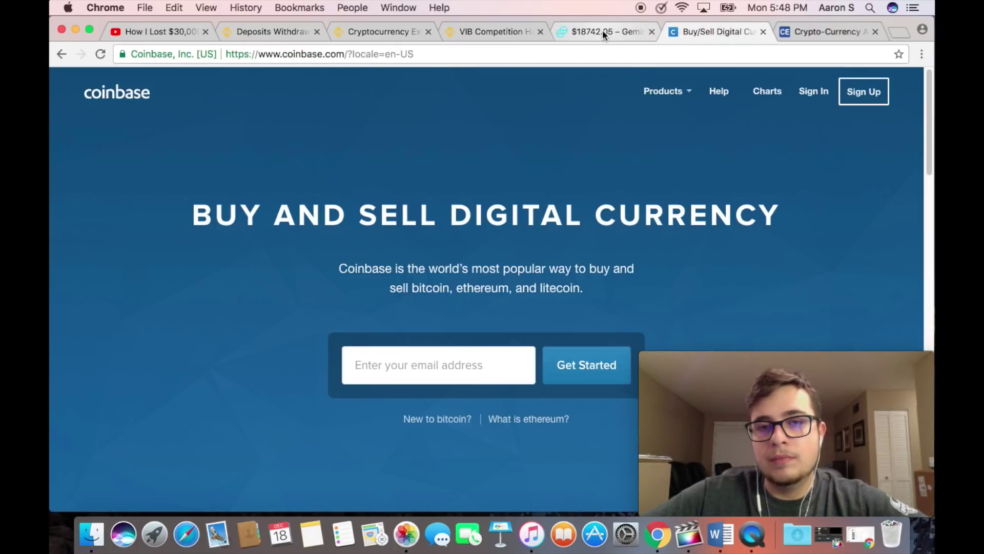
pyautogui.click(604, 34)
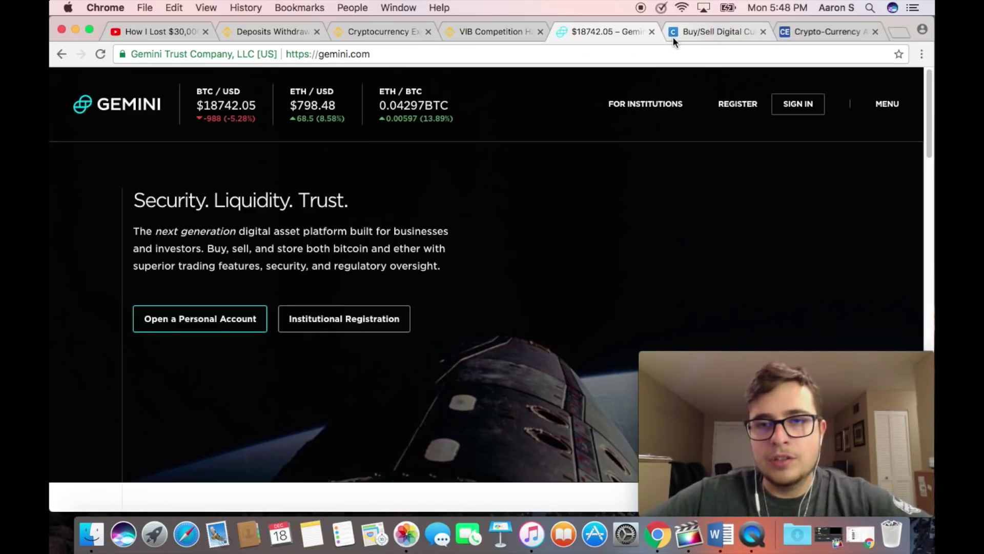
pyautogui.click(676, 35)
pyautogui.click(626, 33)
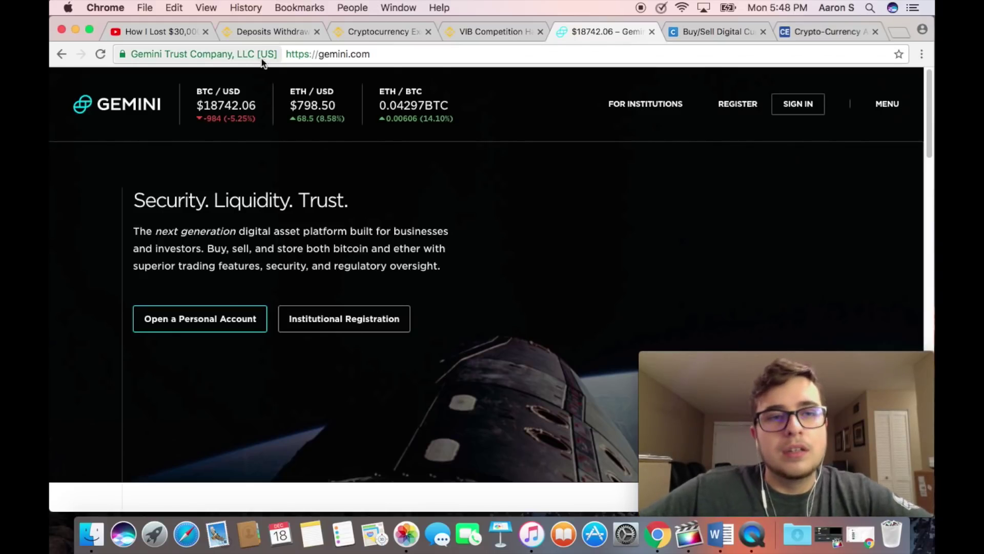
pyautogui.click(262, 33)
pyautogui.click(598, 37)
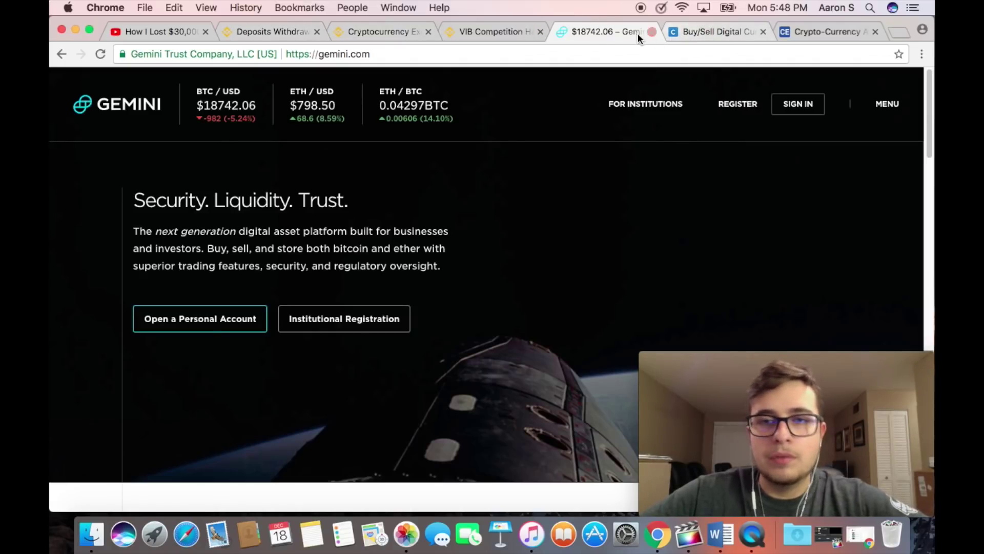
# Search the Deposits & Withdrawals list for "bitcoin" and open the deposit details of the BTC row.
pyautogui.press('super+2')
pyautogui.write('bu')
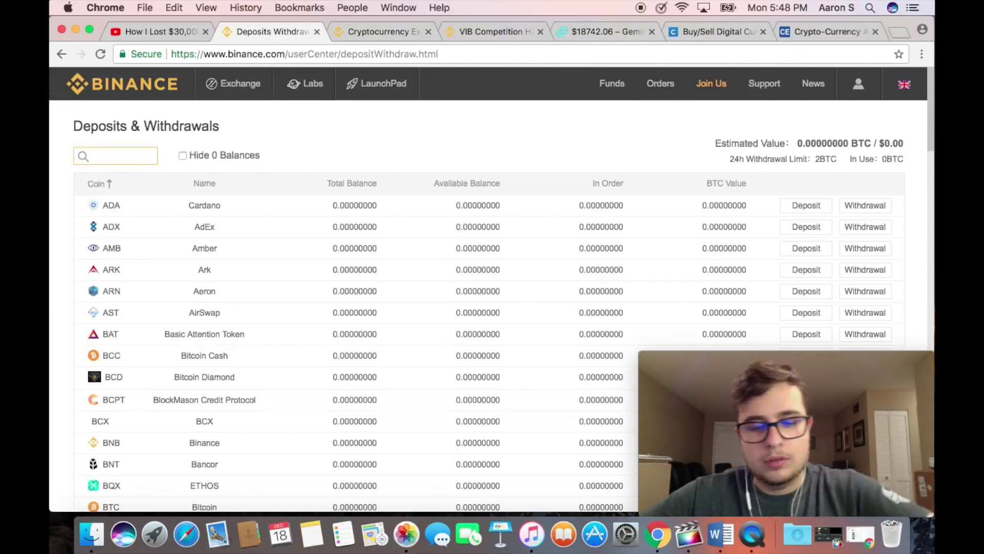
pyautogui.press('BackSpace')
pyautogui.write('itco')
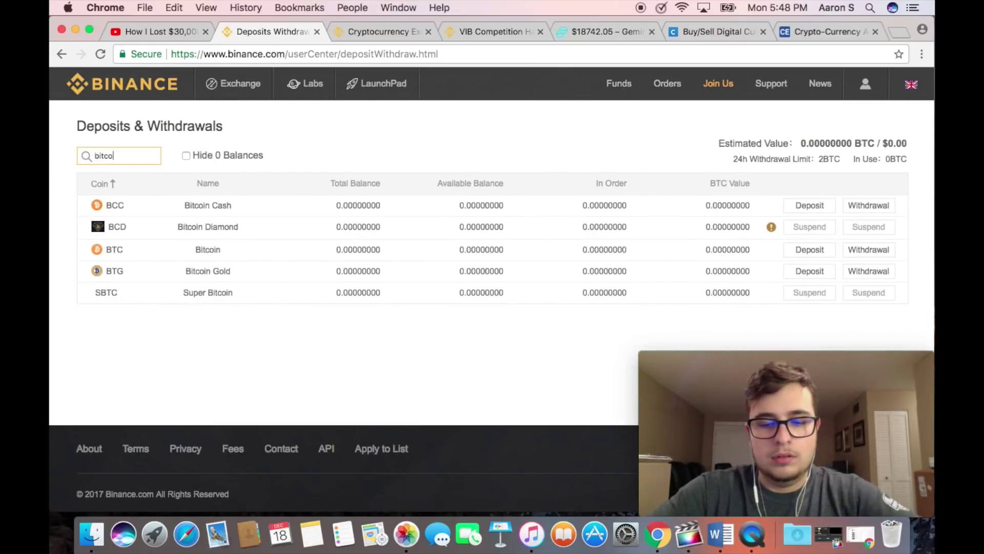
pyautogui.write('in')
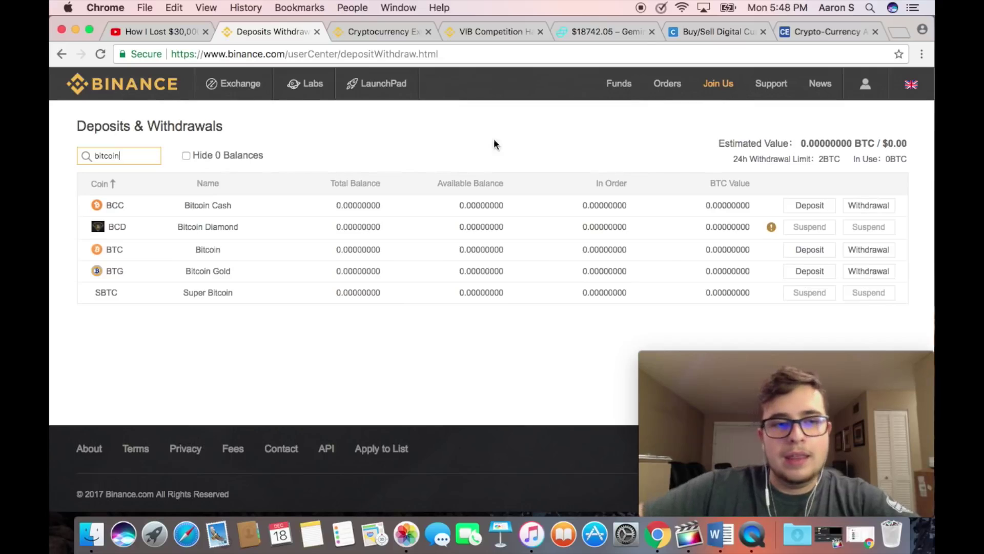
pyautogui.click(607, 33)
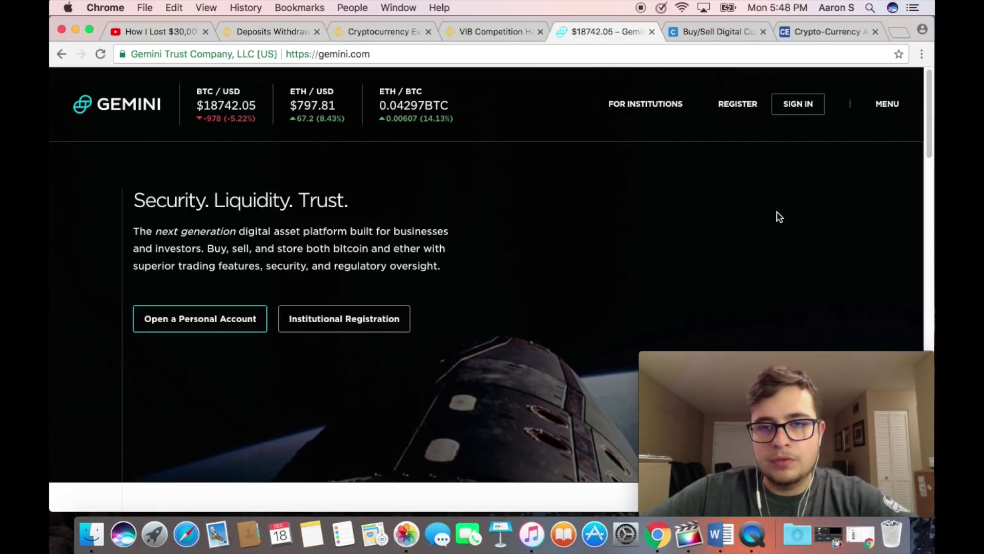
pyautogui.click(276, 28)
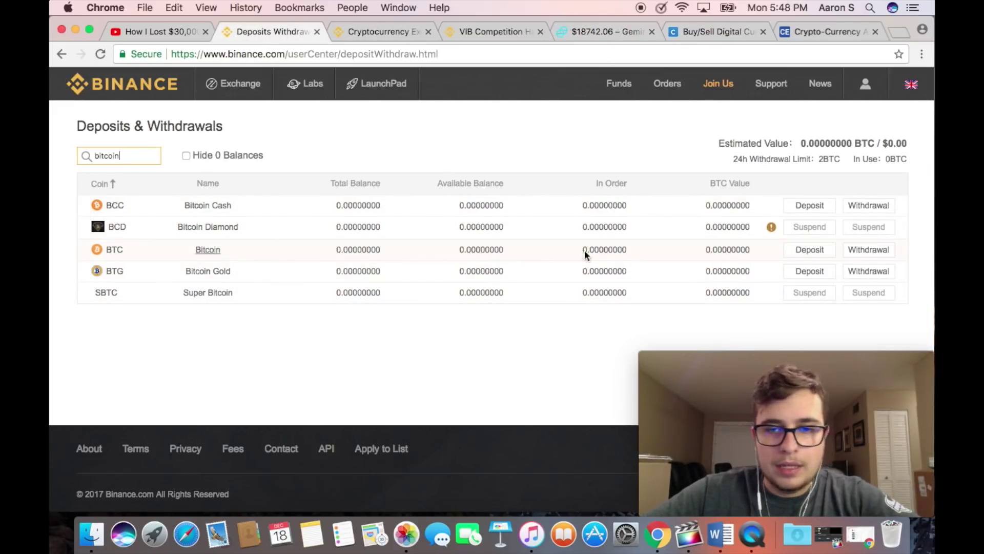
pyautogui.click(811, 251)
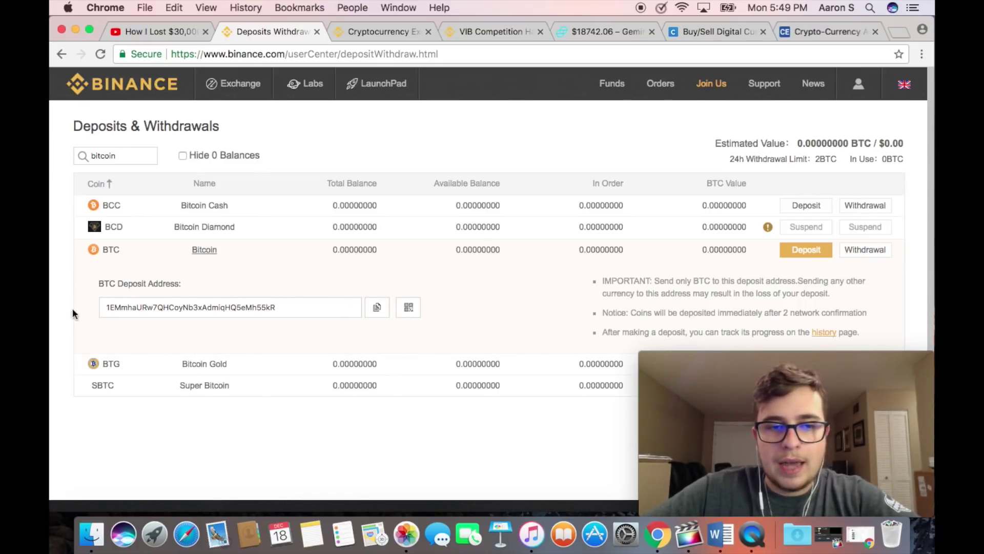
# Copy the BTC deposit address, then view its QR code and close it.
pyautogui.click(383, 310)
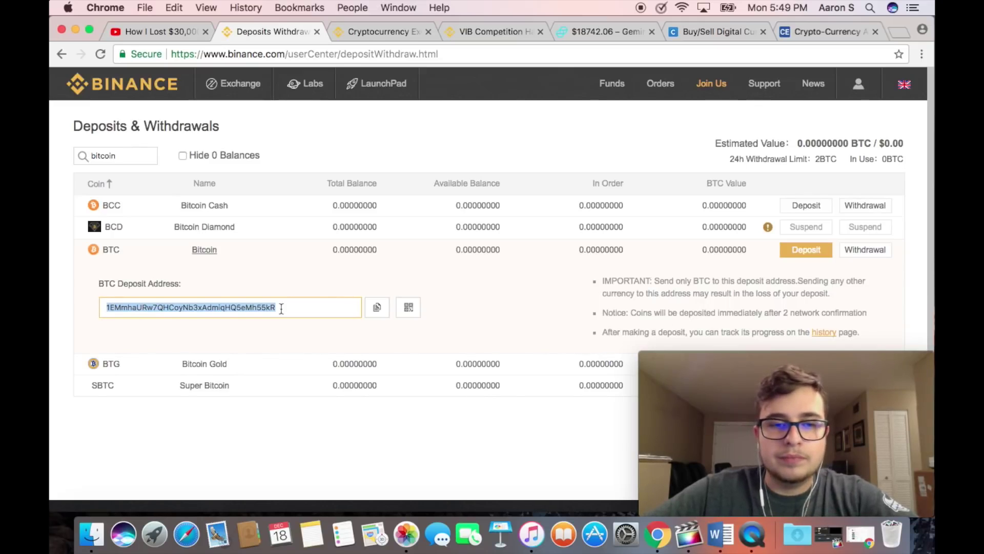
pyautogui.click(329, 310)
pyautogui.doubleClick(160, 309)
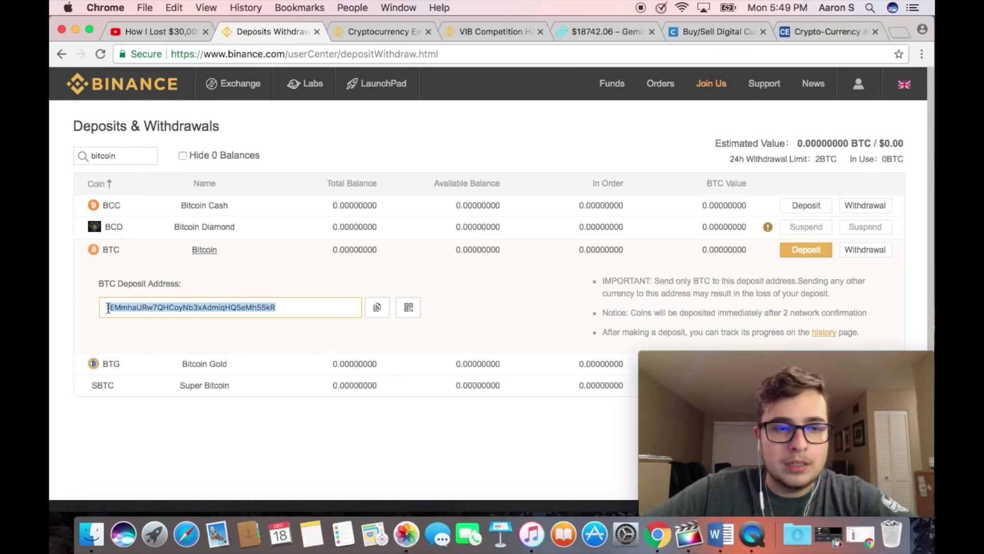
pyautogui.rightClick(116, 306)
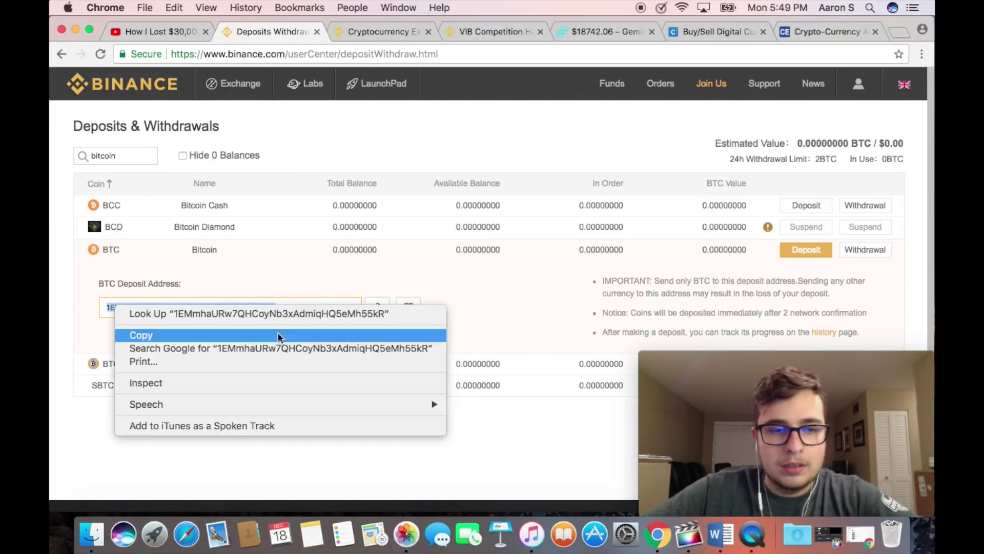
pyautogui.click(278, 334)
pyautogui.click(382, 311)
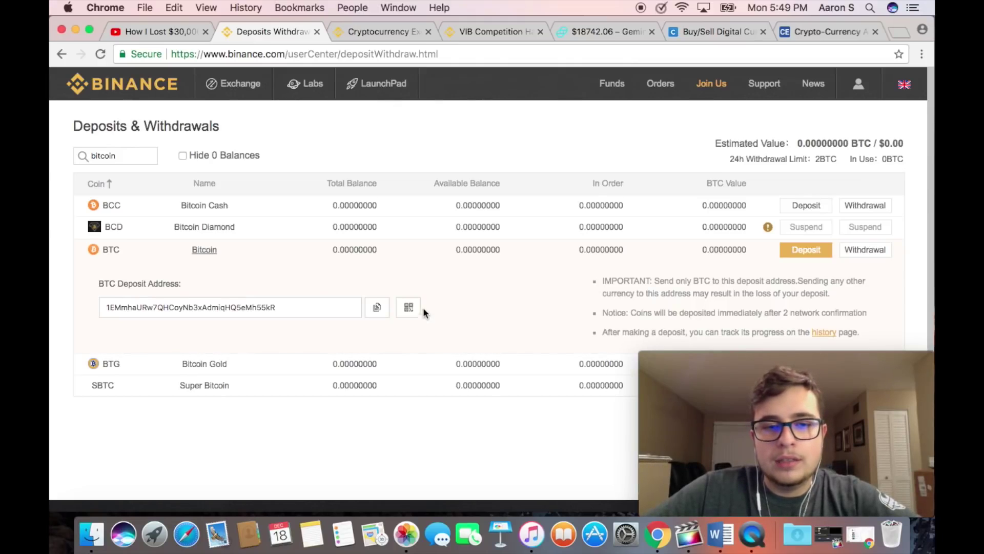
pyautogui.click(409, 310)
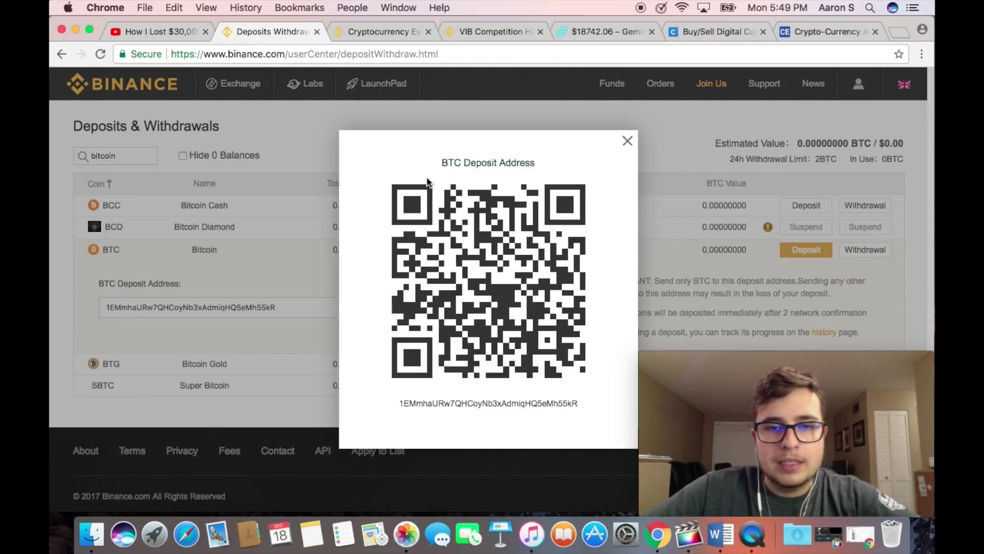
pyautogui.click(628, 141)
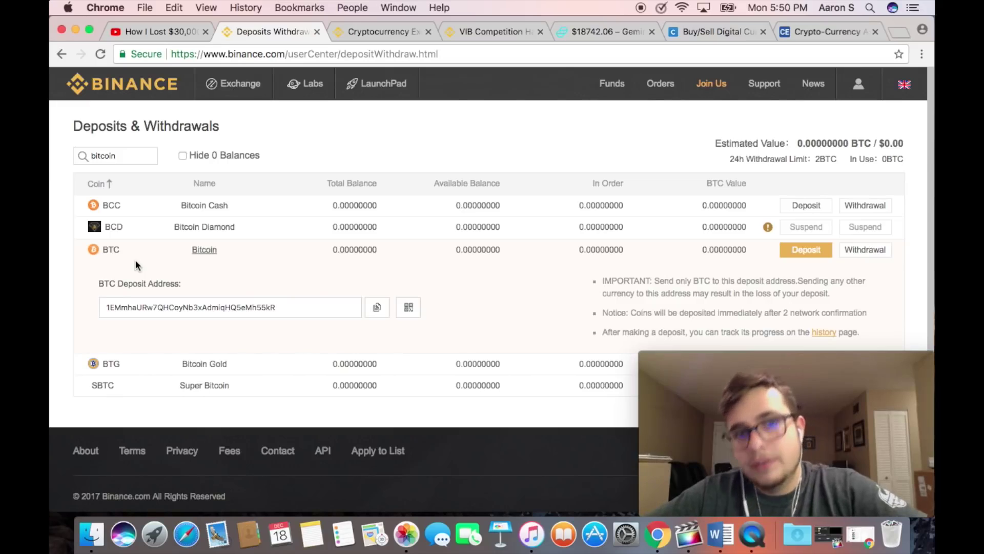
# Replace the coin search with "litec" and open Litecoin's deposit details.
pyautogui.click(118, 160)
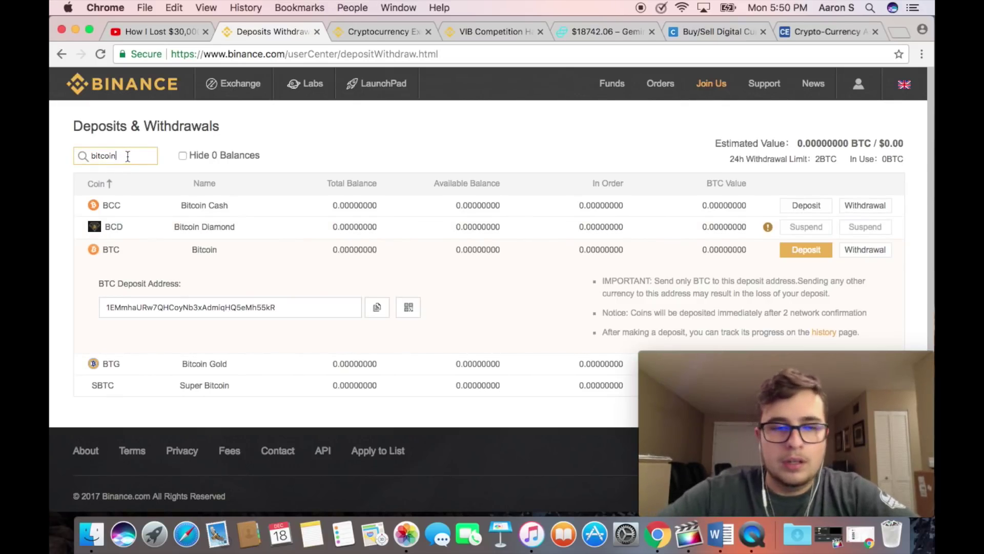
pyautogui.press('BackSpace')
pyautogui.press('BackSpace')
pyautogui.press('BackSpace')
pyautogui.press('BackSpace')
pyautogui.press('BackSpace')
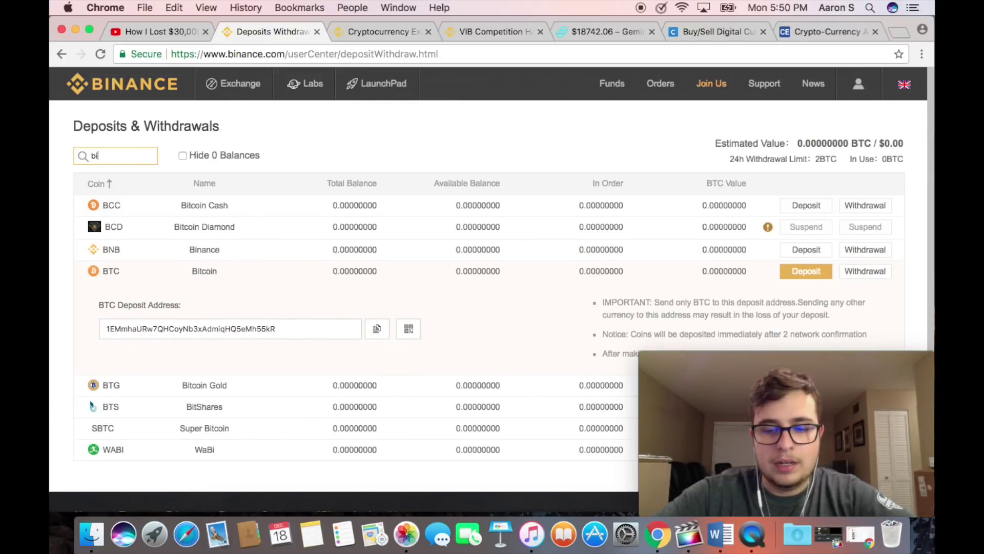
pyautogui.press('BackSpace')
pyautogui.press('BackSpace')
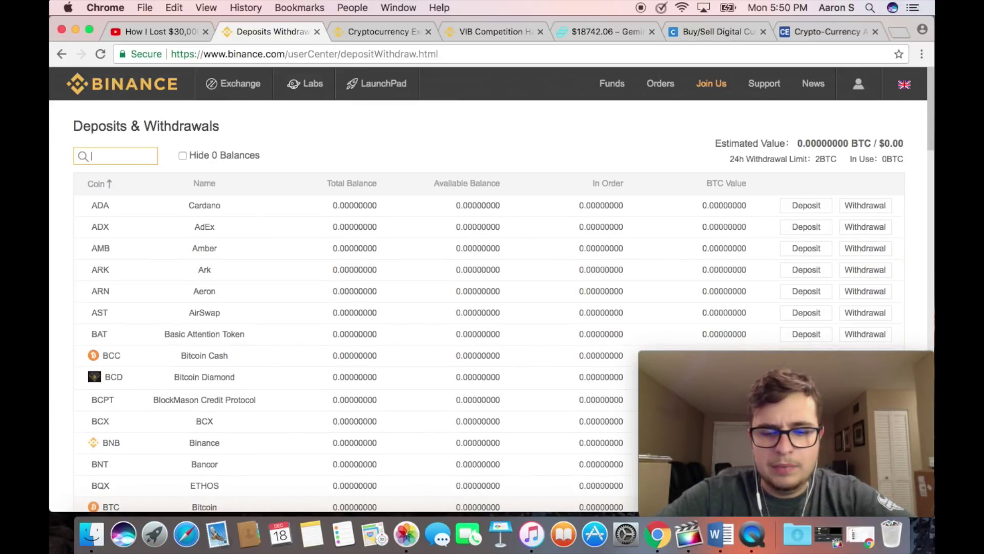
pyautogui.write('litec')
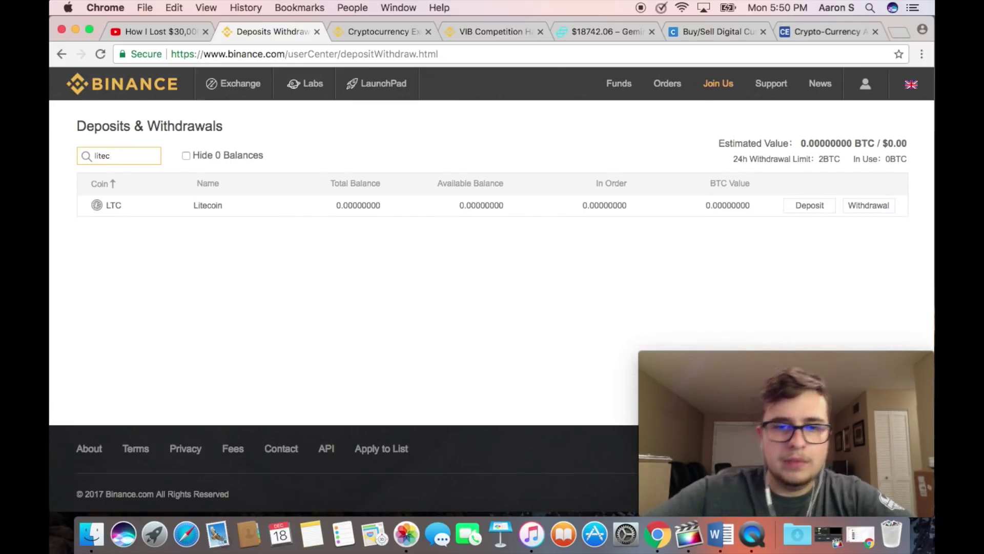
pyautogui.click(817, 209)
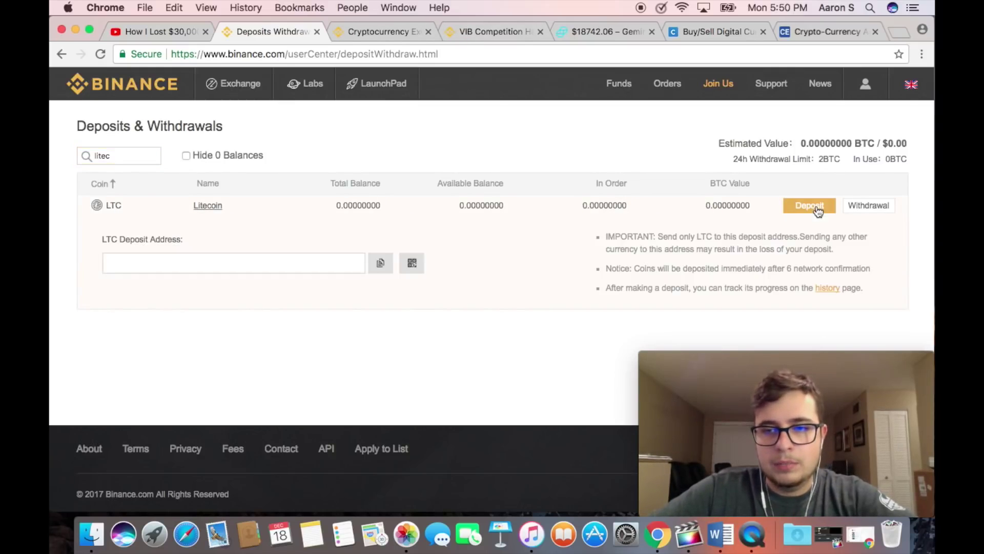
# Copy the LTC deposit address, check the Gemini page, and leave the Litecoin deposit details.
pyautogui.click(383, 264)
pyautogui.click(595, 33)
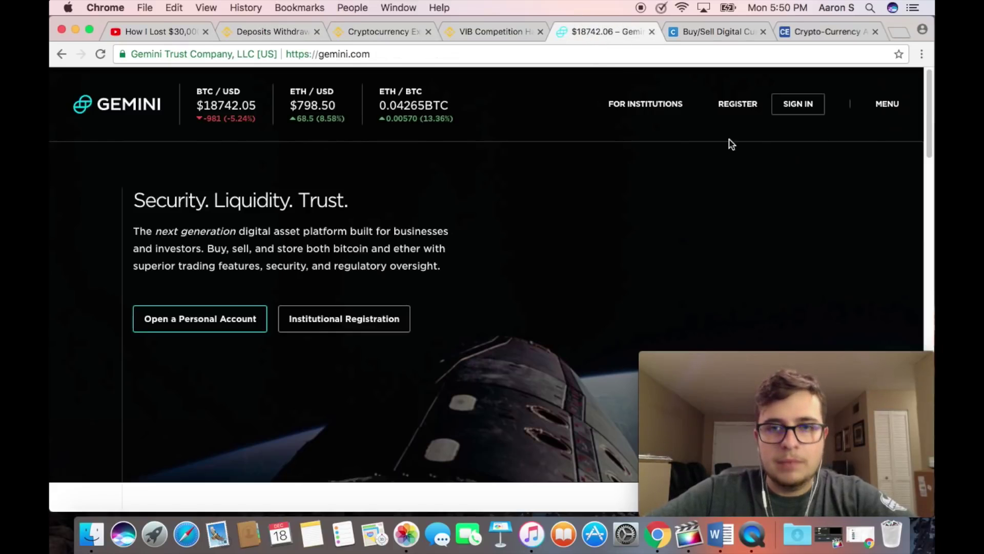
pyautogui.rightClick(705, 220)
pyautogui.click(681, 252)
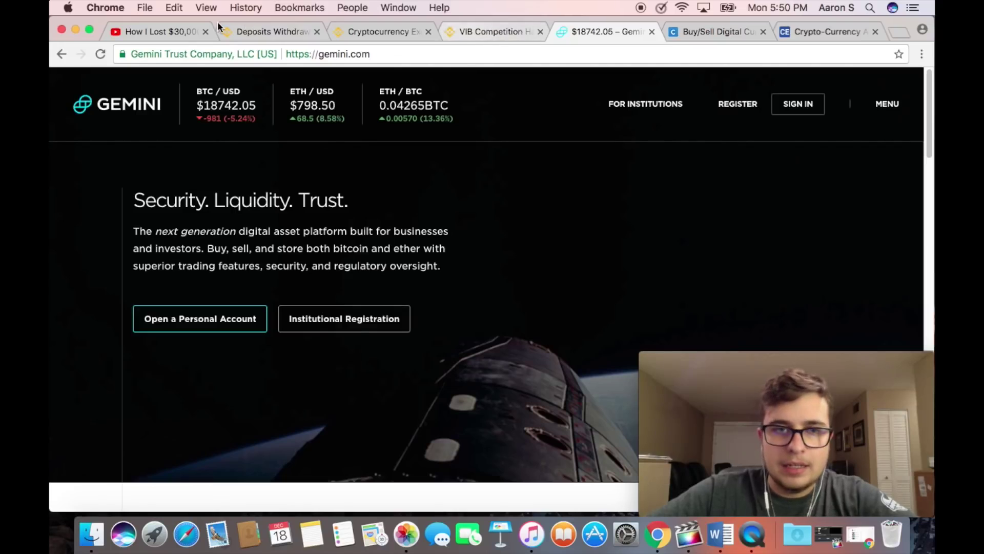
pyautogui.click(253, 31)
pyautogui.moveTo(285, 271); pyautogui.dragTo(123, 264)
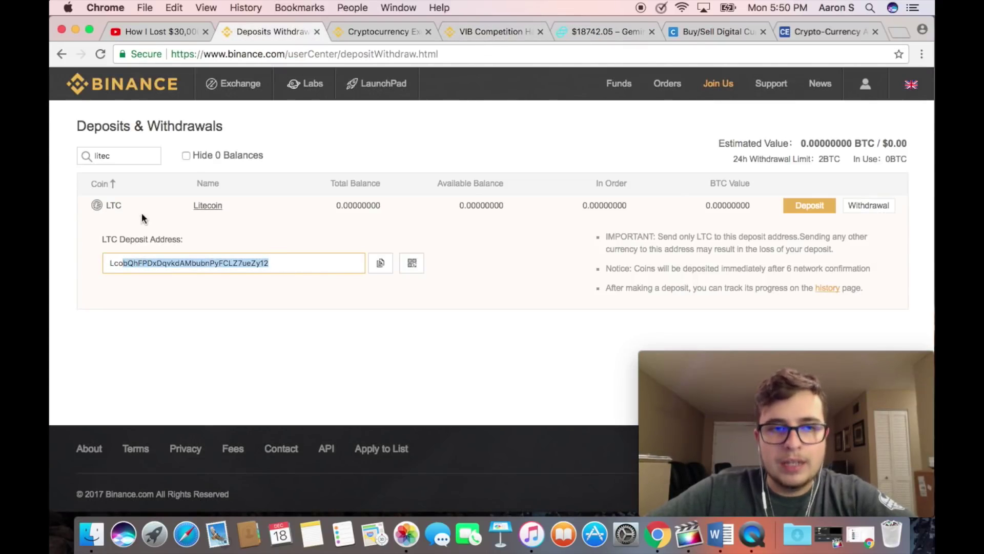
pyautogui.click(278, 276)
pyautogui.click(60, 54)
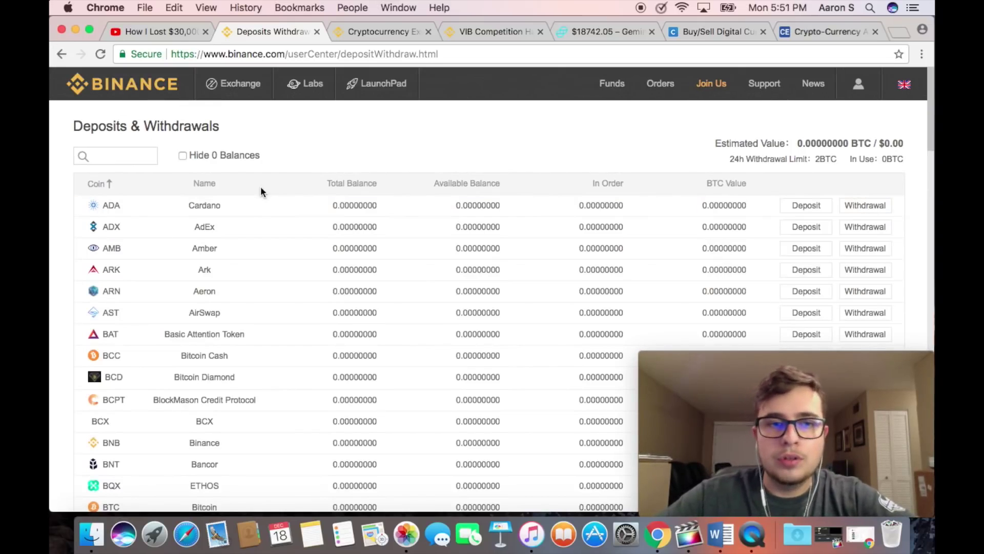
# Revisit the Gemini and Coinbase home pages and return to the Deposits & Withdrawals page.
pyautogui.click(605, 32)
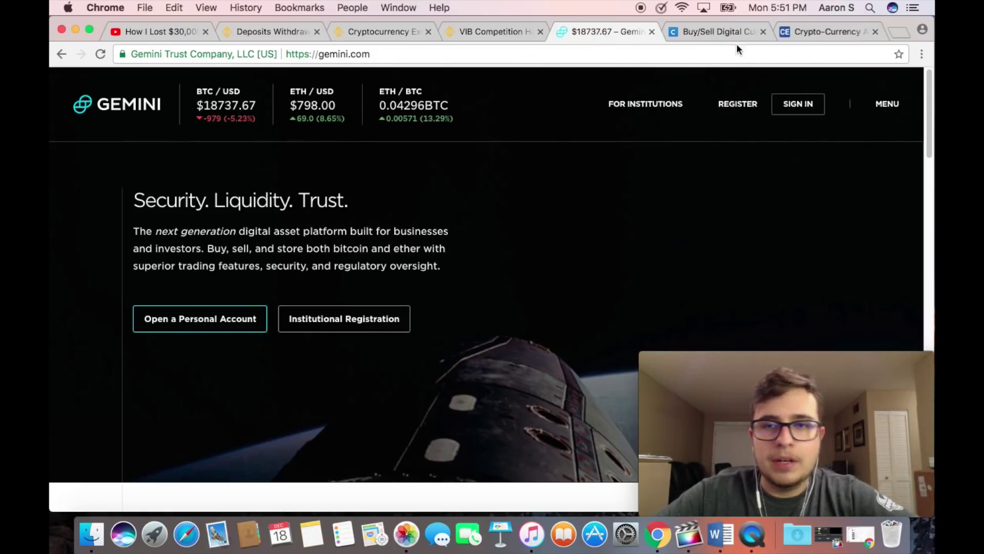
pyautogui.click(718, 32)
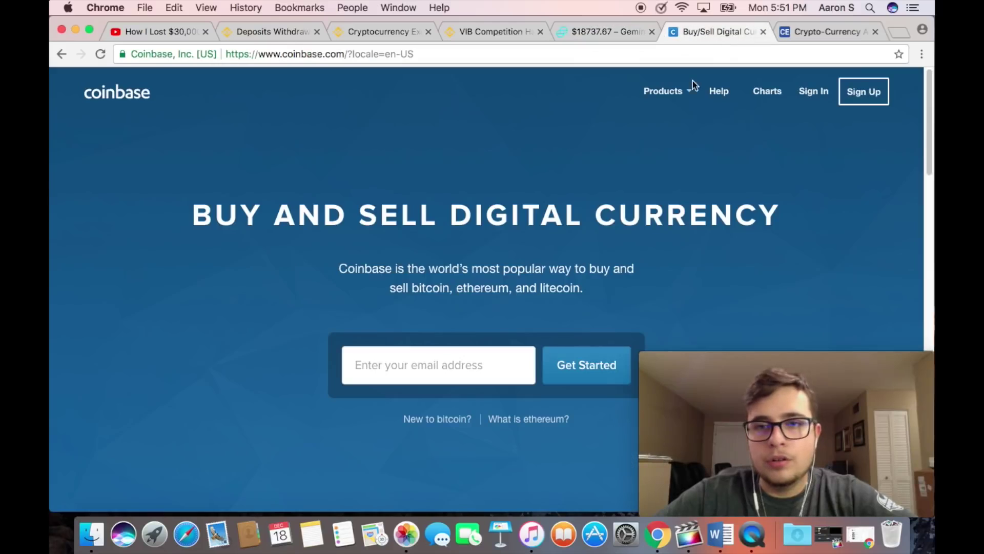
pyautogui.click(595, 32)
pyautogui.click(291, 38)
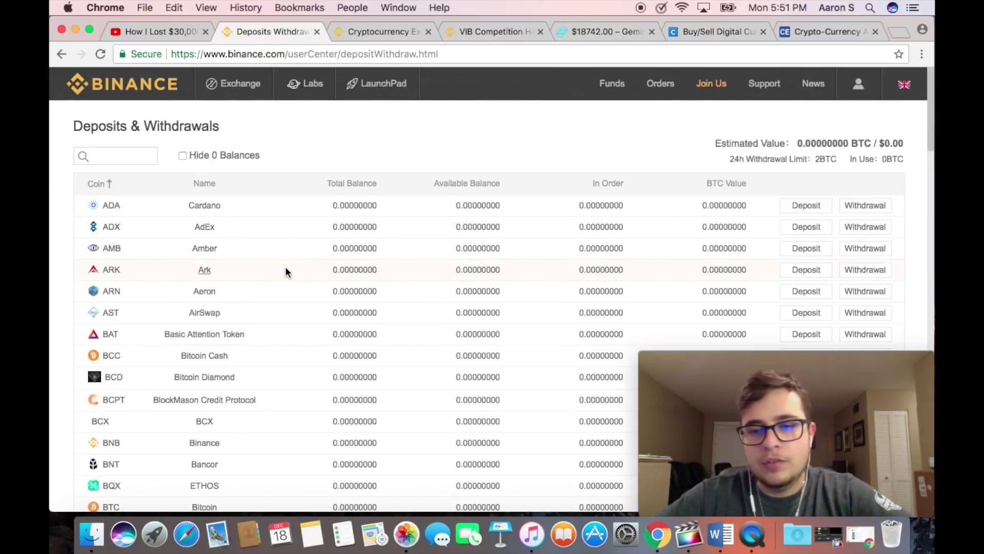
# Open the Binance home page and view the trading pairs in the ETH and BTC markets.
pyautogui.click(123, 84)
pyautogui.scroll(-5, 897, 175)
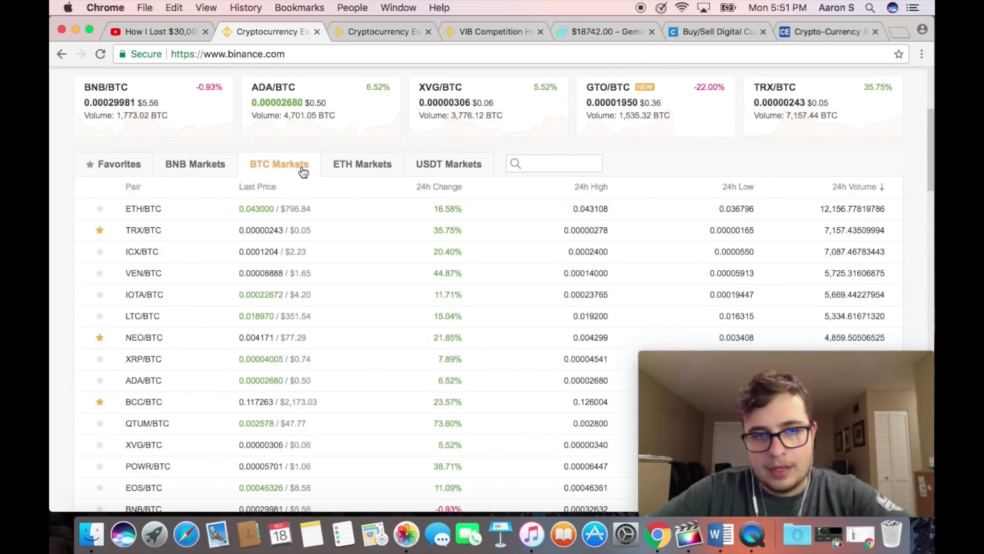
pyautogui.click(371, 166)
pyautogui.click(277, 168)
# Search the BTC markets for "omg" and then for "bnb".
pyautogui.click(539, 161)
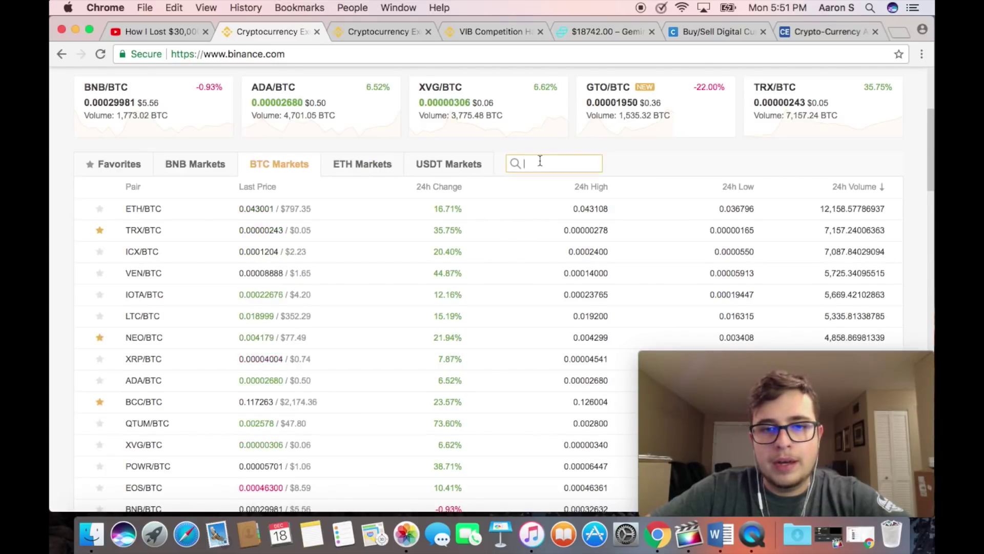
pyautogui.write('omg')
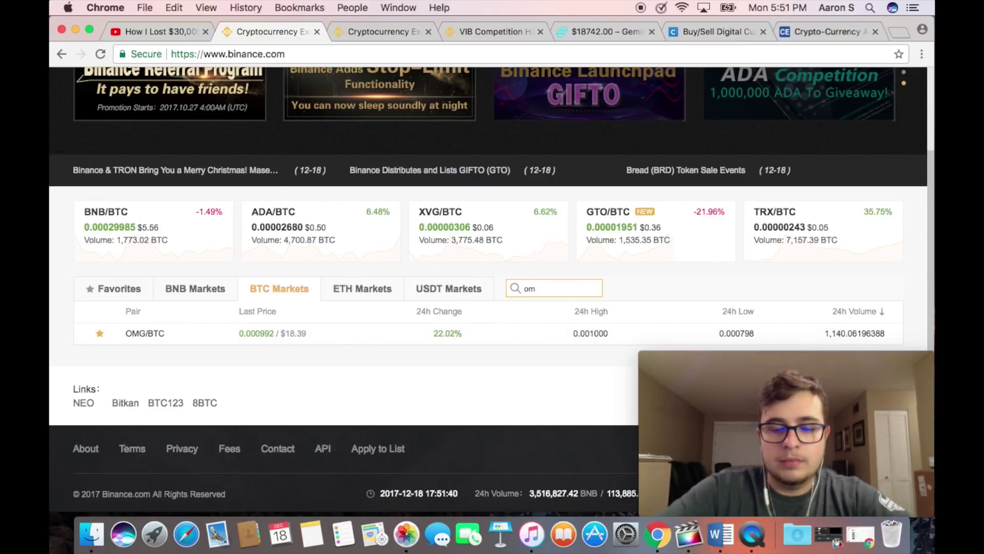
pyautogui.press('BackSpace')
pyautogui.press('BackSpace')
pyautogui.write('bnb')
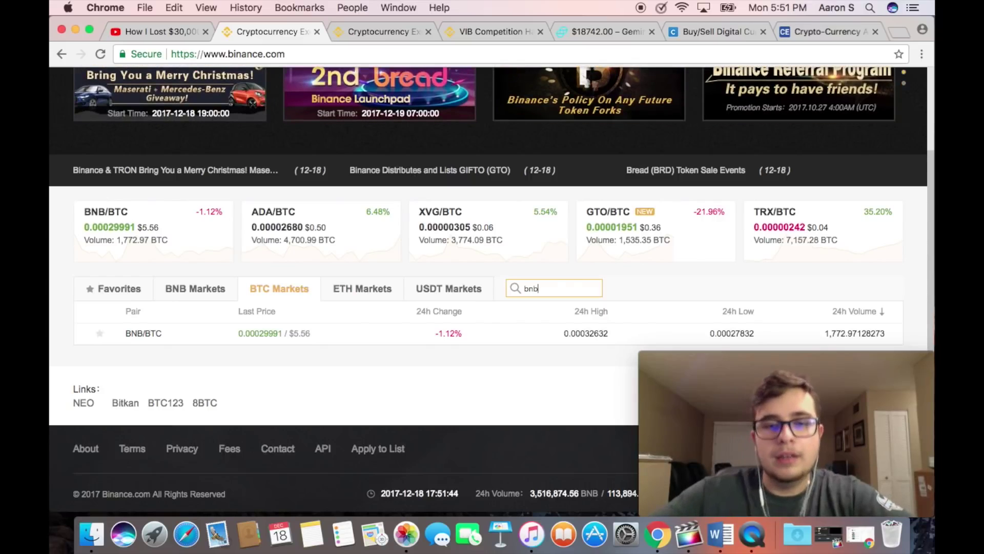
# Clear the market search and show the trading pairs in the ETH markets.
pyautogui.press('BackSpace')
pyautogui.press('BackSpace')
pyautogui.scroll(-5, 492, 287)
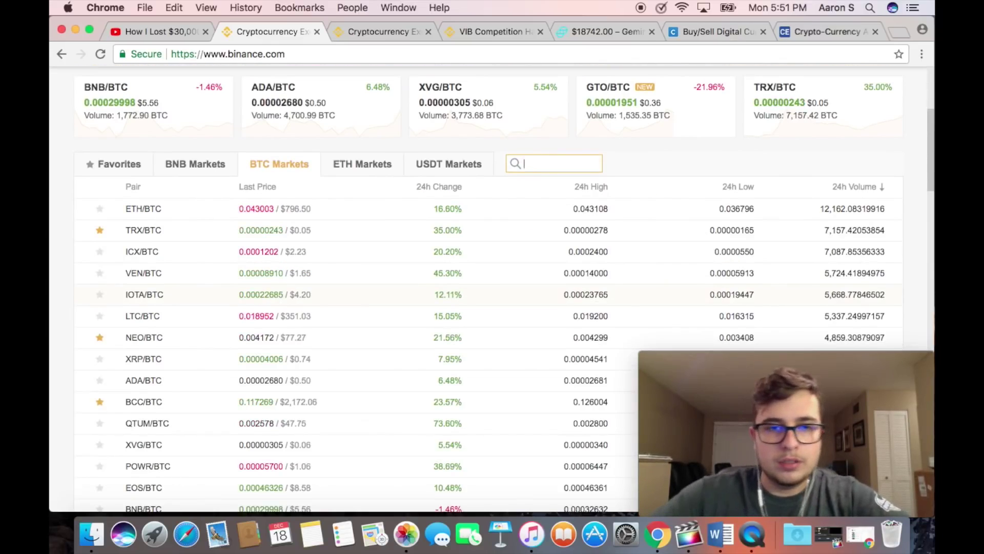
pyautogui.click(388, 165)
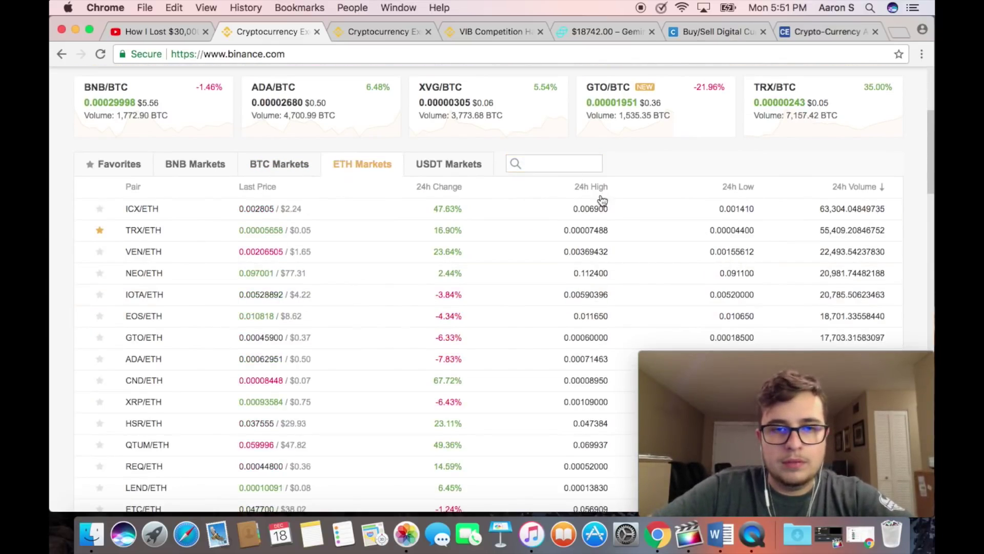
# Search the ETH markets for "bnb" and compare the BNB pairs in the BTC and ETH markets.
pyautogui.click(561, 162)
pyautogui.write('bnb')
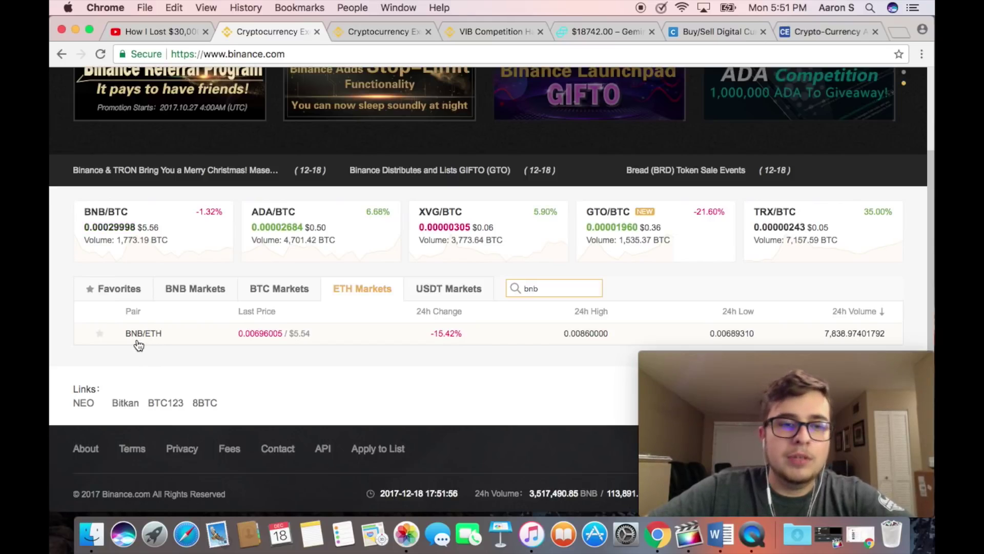
pyautogui.click(289, 297)
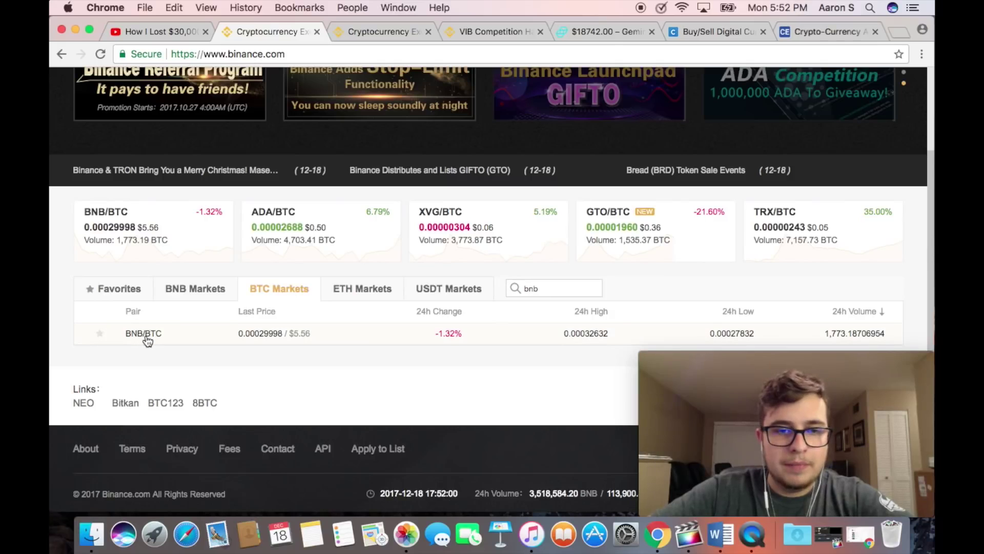
pyautogui.click(346, 290)
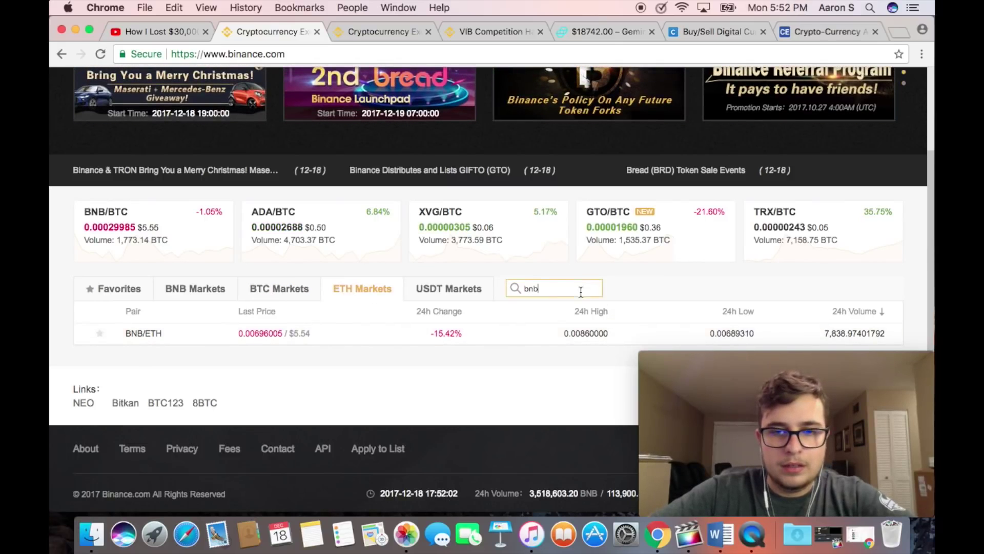
# Replace the ETH markets search with "walton".
pyautogui.press('BackSpace')
pyautogui.press('BackSpace')
pyautogui.press('BackSpace')
pyautogui.write('walton')
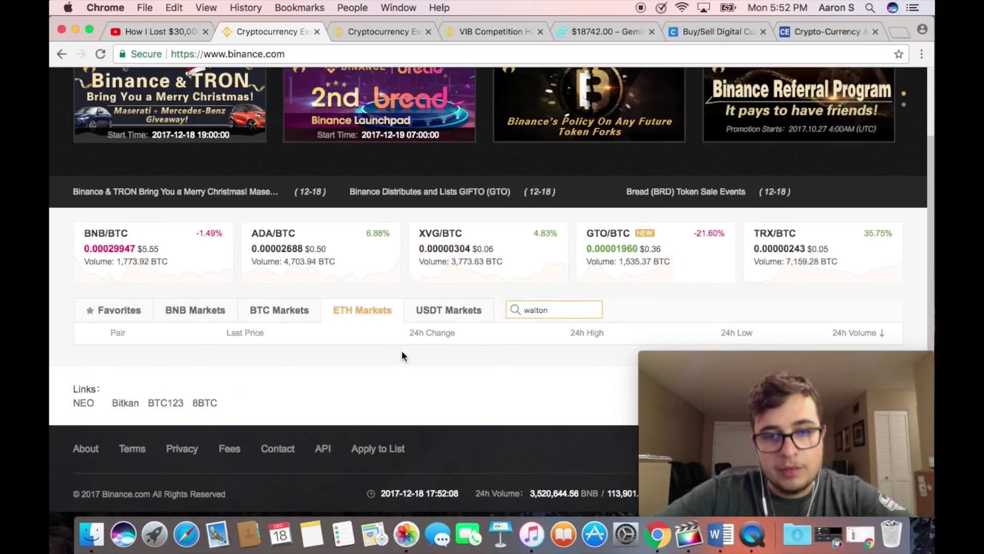
# Search for "wtc" instead and compare the WTC pairs in the BTC and ETH markets.
pyautogui.press('BackSpace')
pyautogui.press('BackSpace')
pyautogui.press('BackSpace')
pyautogui.press('BackSpace')
pyautogui.press('BackSpace')
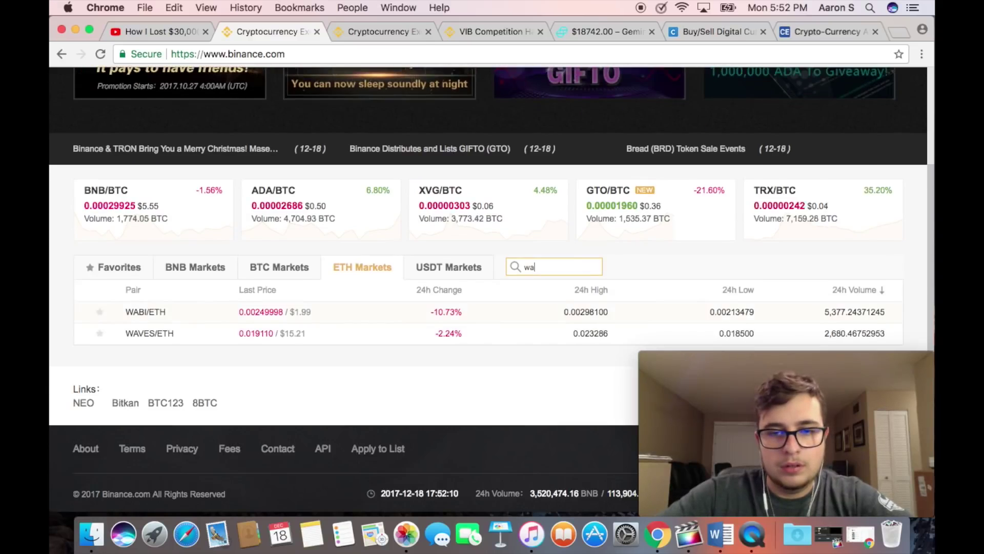
pyautogui.write('tc')
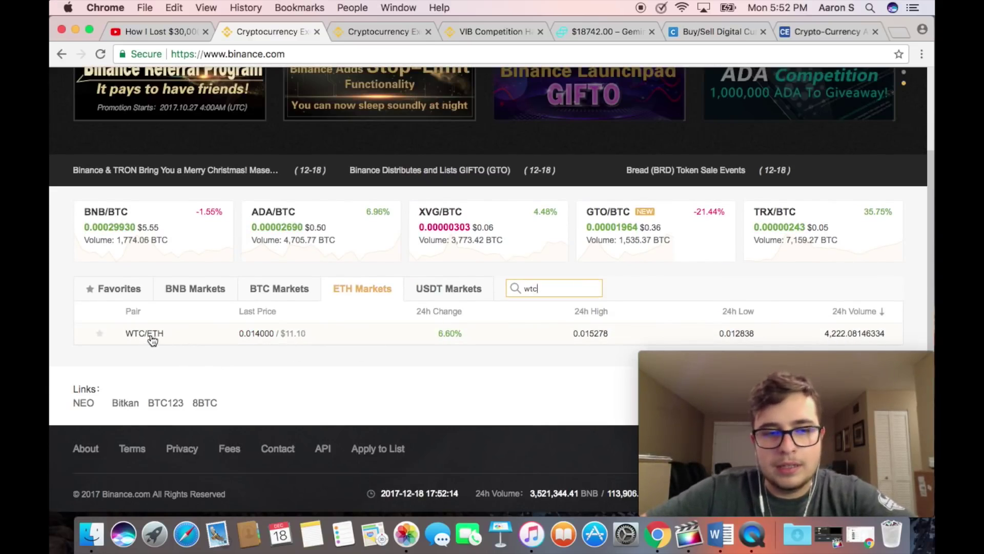
pyautogui.click(260, 289)
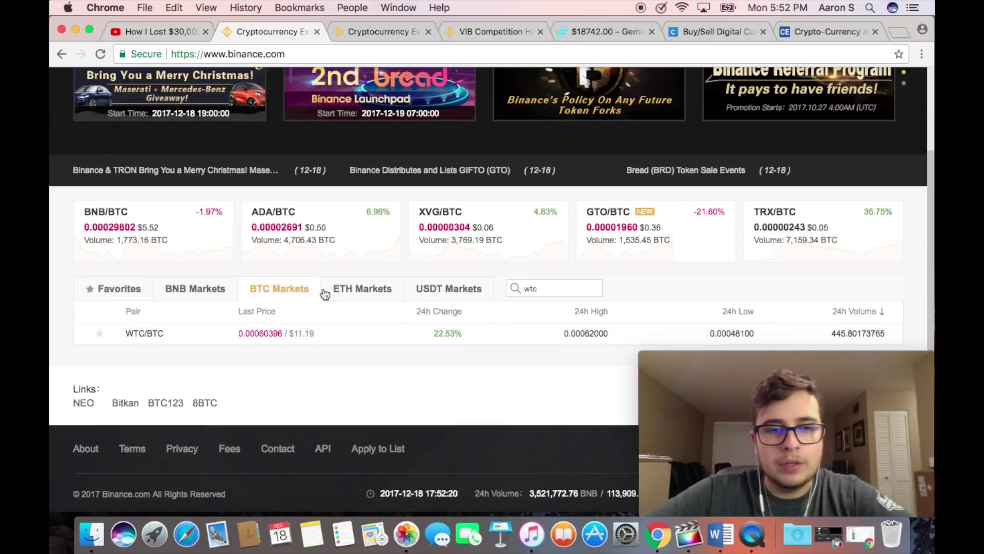
pyautogui.click(348, 289)
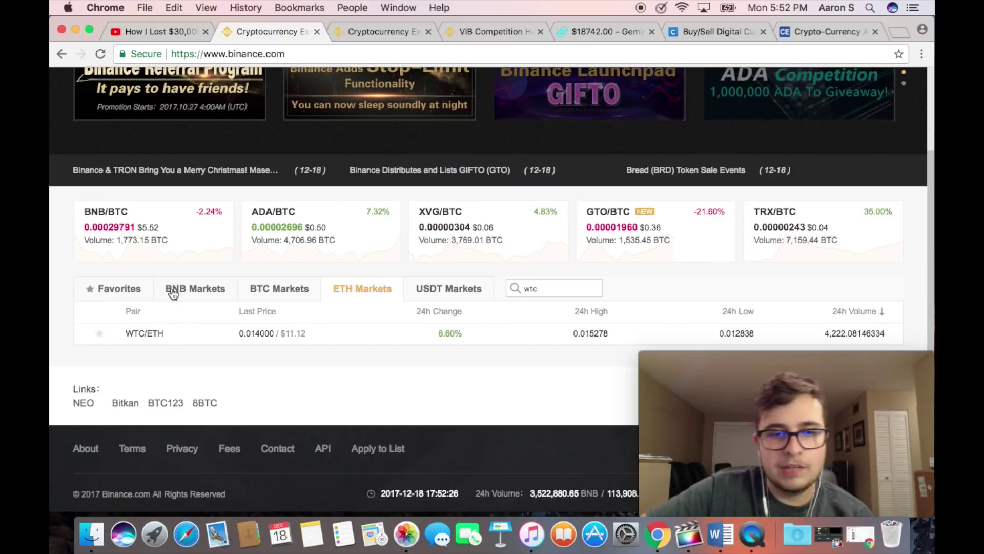
# Mark the WTC/ETH and WTC/BTC pairs as favorites and show the Favorites list.
pyautogui.click(268, 296)
pyautogui.click(100, 334)
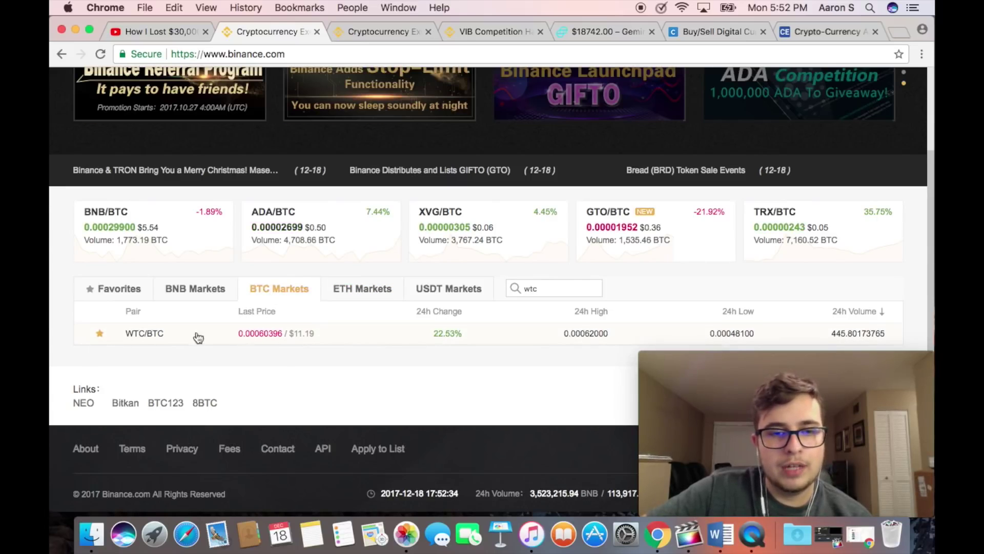
pyautogui.click(114, 290)
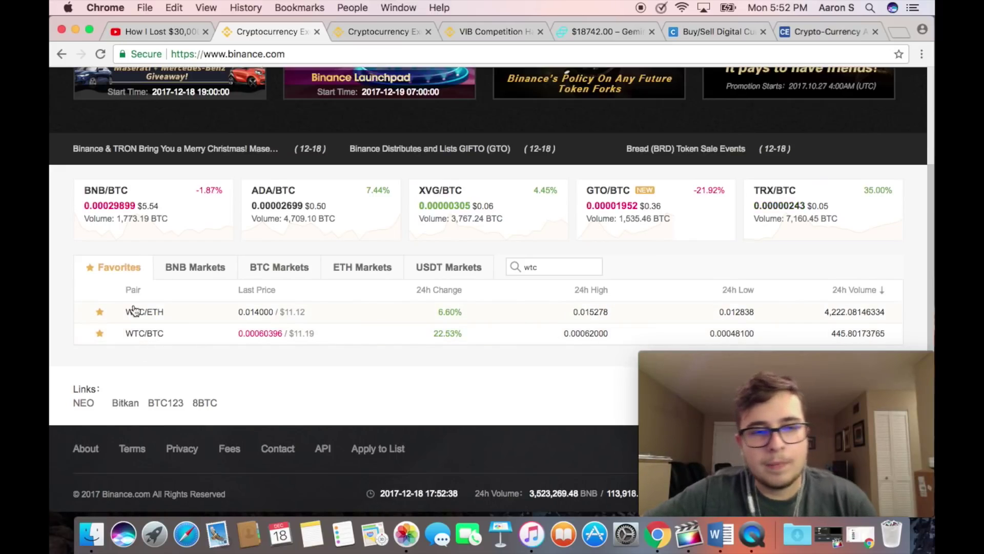
# Clear the "wtc" search, look at the BNB markets and return to the full Favorites list.
pyautogui.click(559, 266)
pyautogui.press('BackSpace')
pyautogui.press('BackSpace')
pyautogui.press('BackSpace')
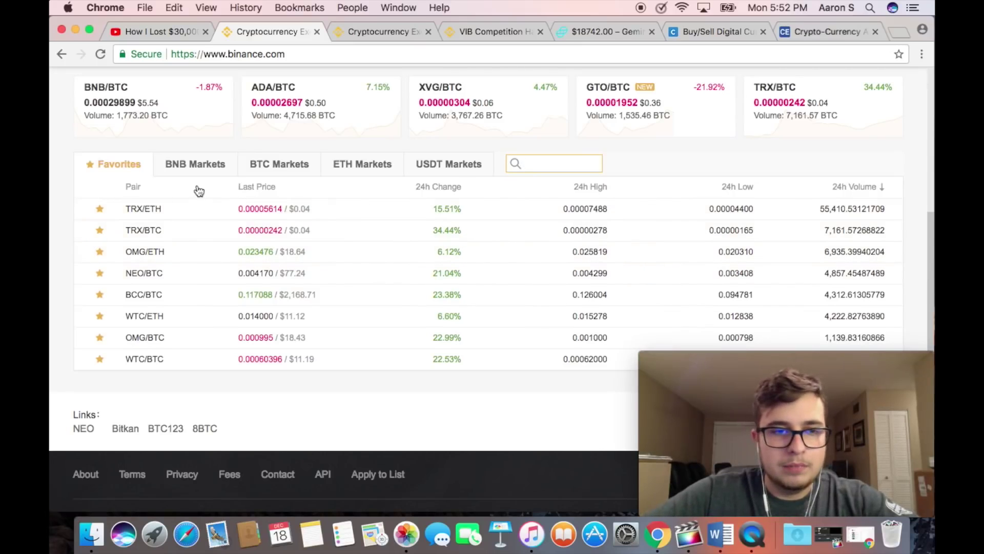
pyautogui.click(200, 163)
pyautogui.click(111, 169)
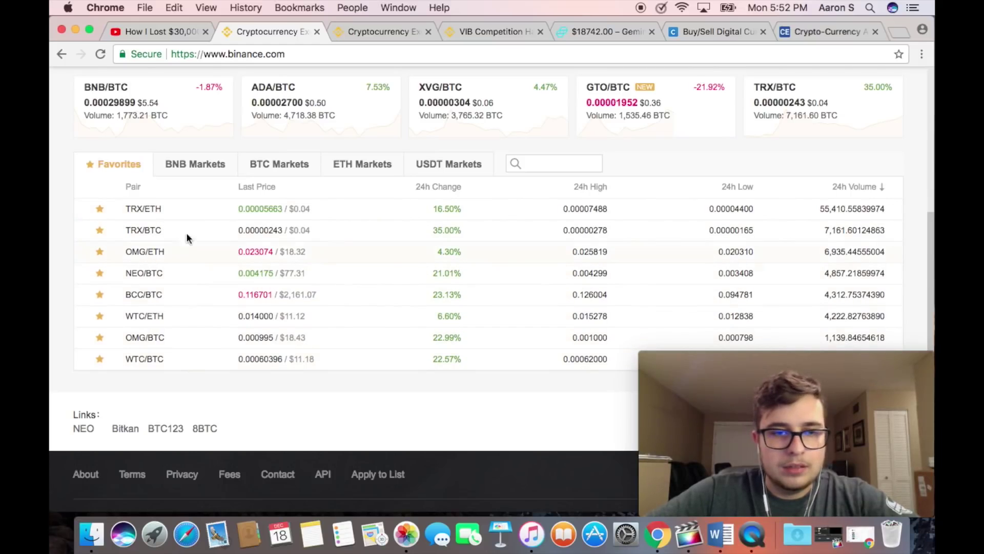
# Sort the favorite pairs by 24h change in descending order.
pyautogui.click(453, 195)
pyautogui.click(453, 195)
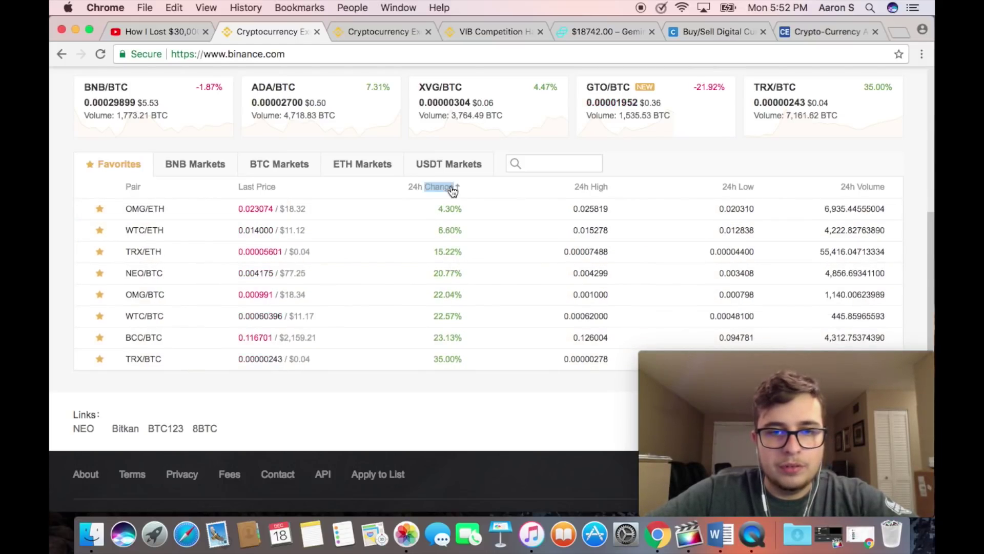
pyautogui.click(453, 195)
pyautogui.doubleClick(438, 189)
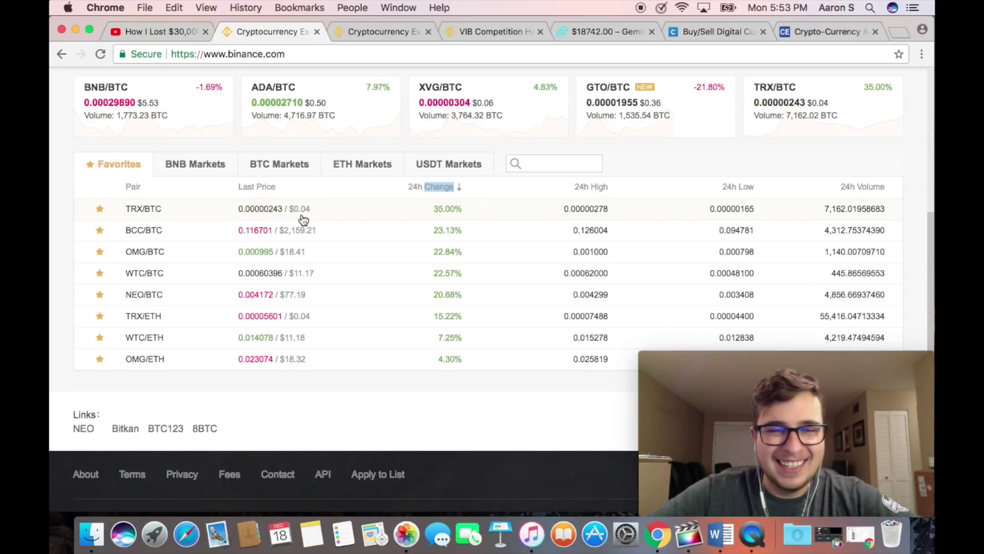
# View the sorted trading pairs in the BTC markets and in the BNB markets.
pyautogui.click(547, 167)
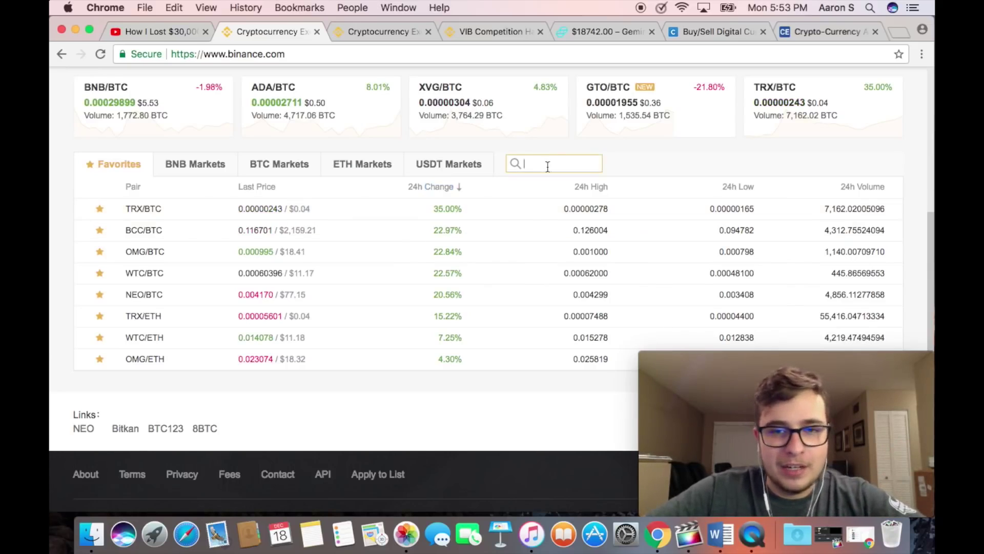
pyautogui.scroll(2, 927, 208)
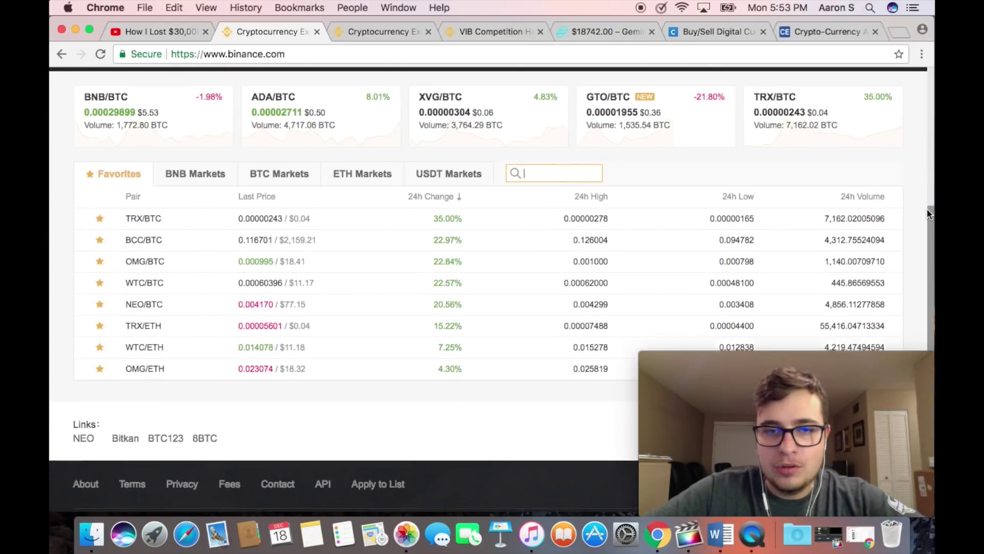
pyautogui.click(279, 199)
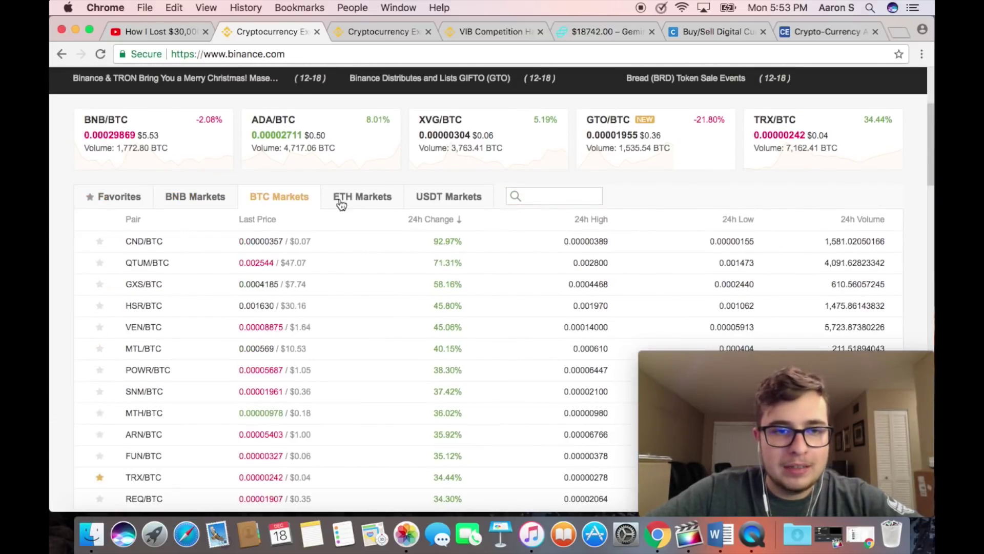
pyautogui.click(174, 203)
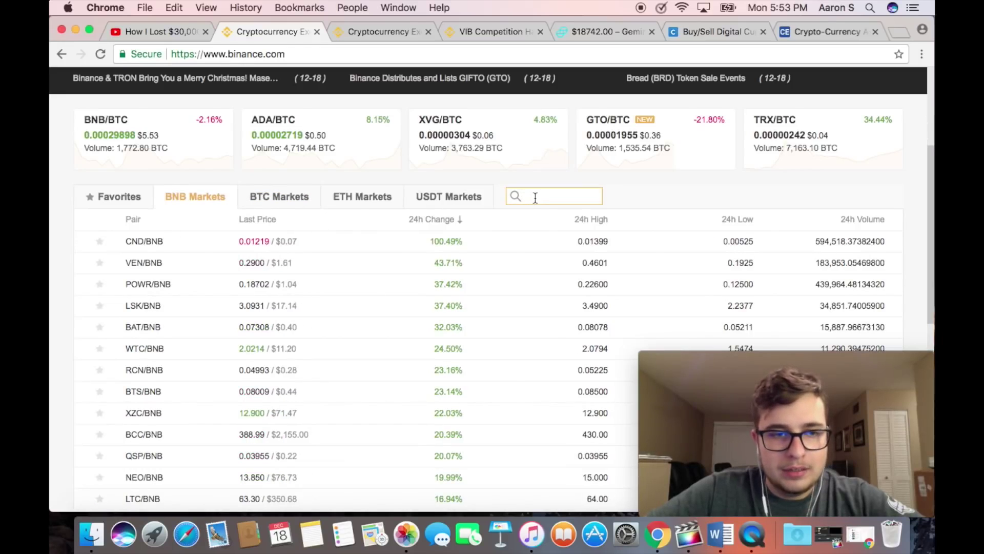
# Search the BTC markets for "bcc" and open the BCC/BTC trading page.
pyautogui.click(281, 196)
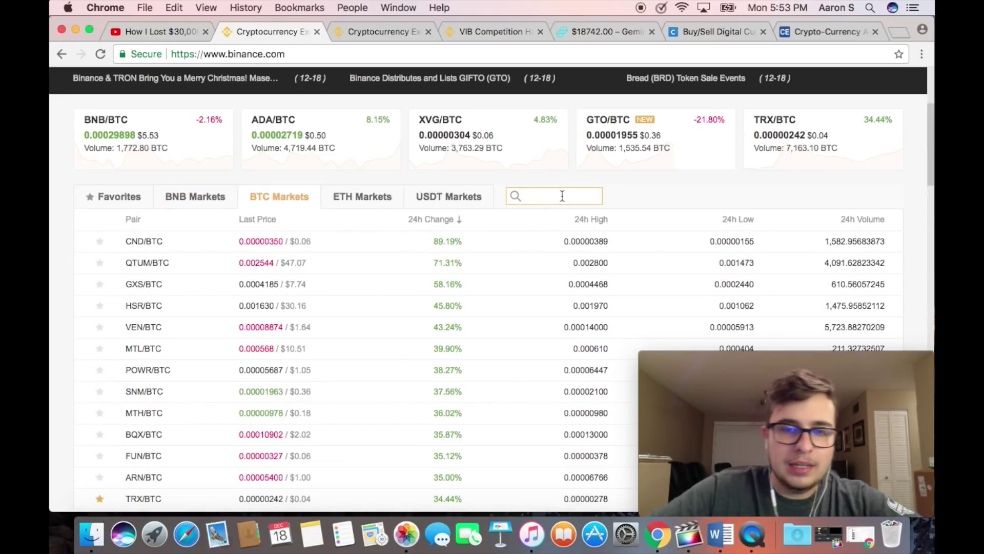
pyautogui.write('b')
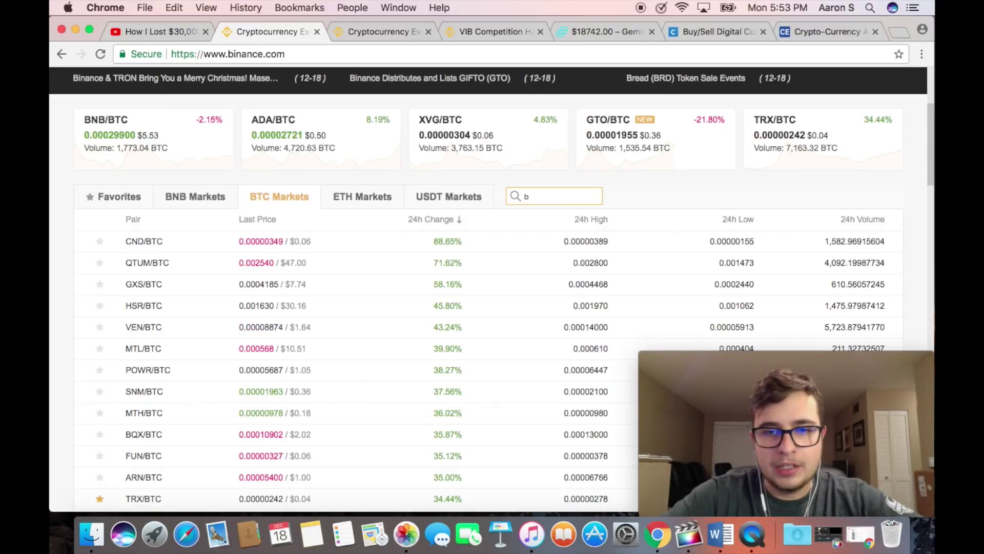
pyautogui.write('cc')
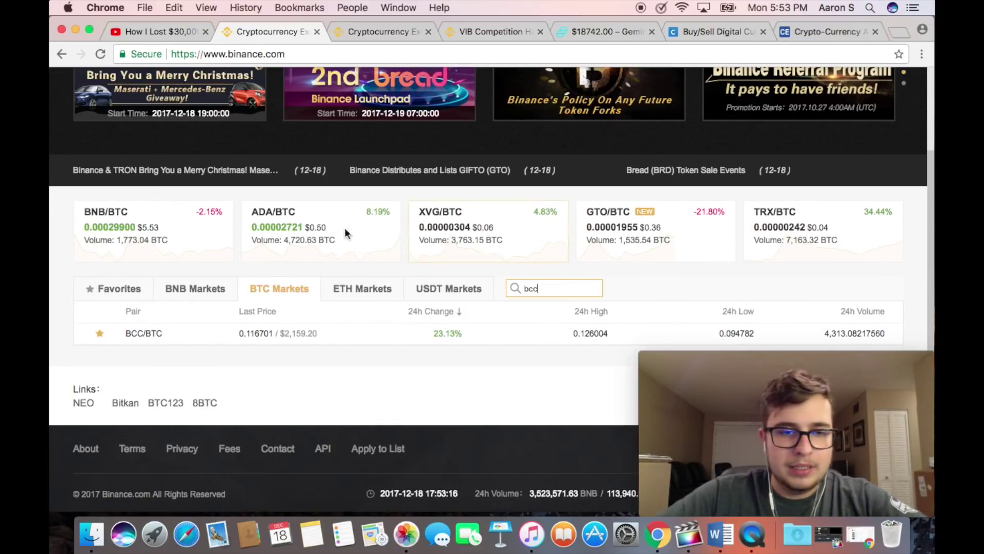
pyautogui.click(143, 336)
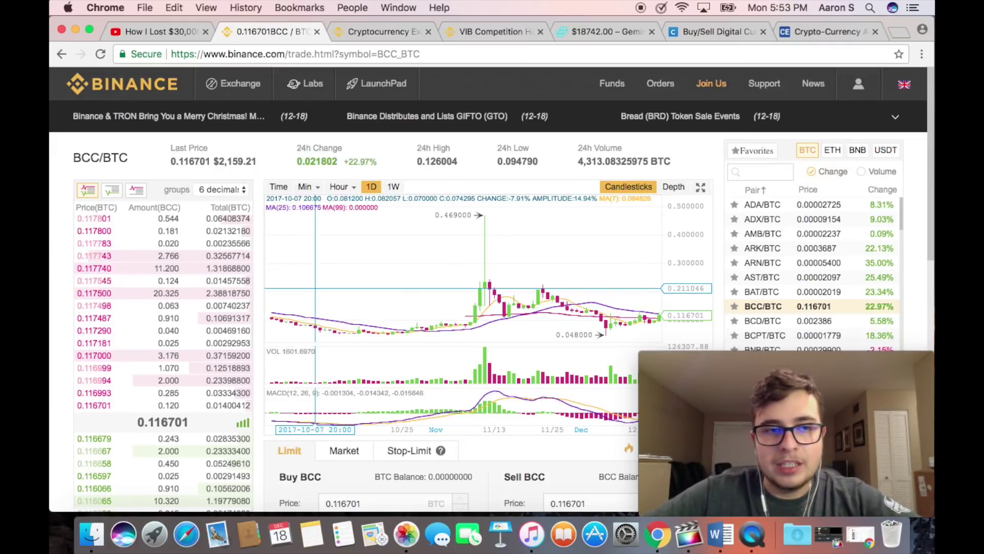
# Search Google for "coinmarketcap" in a new browser tab.
pyautogui.click(897, 31)
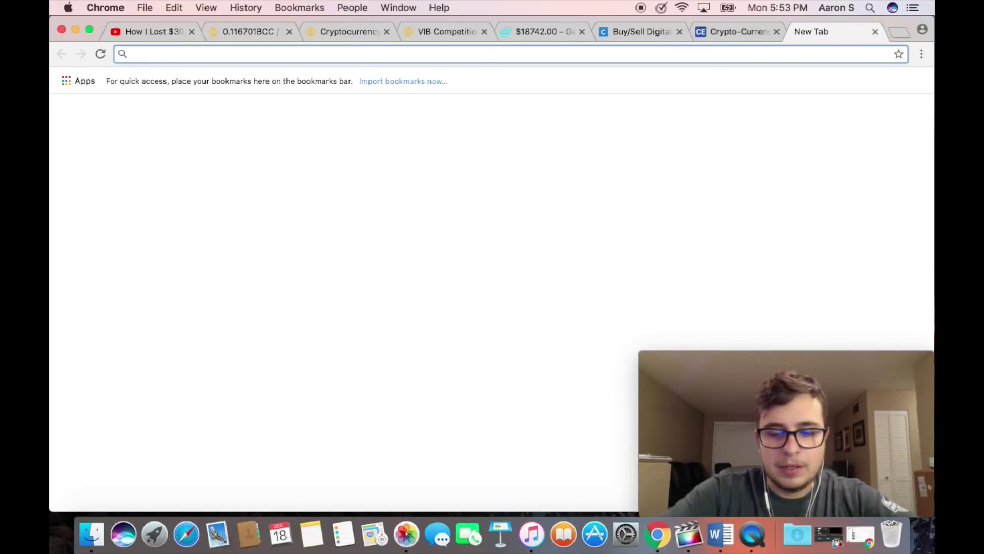
pyautogui.write('coinmare')
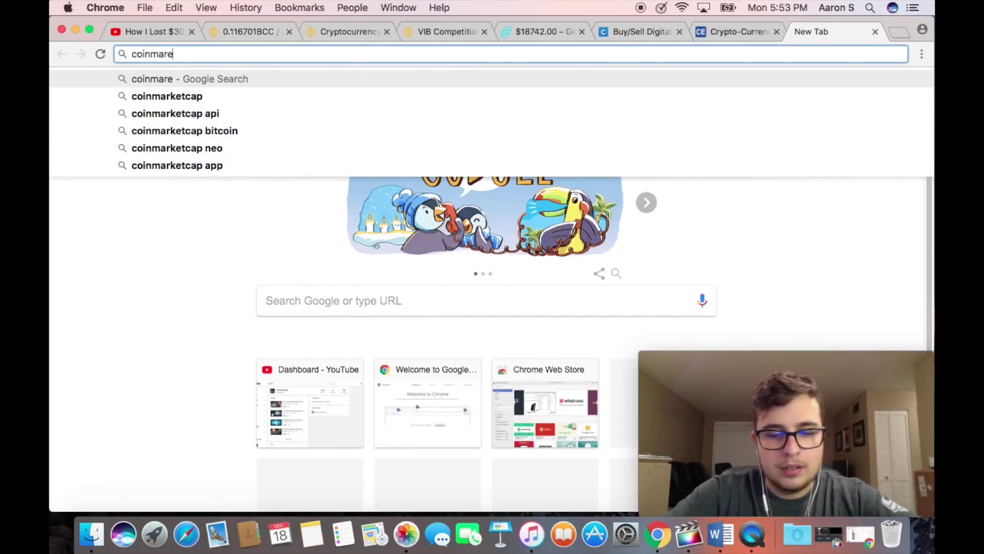
pyautogui.write('kt')
pyautogui.click(294, 95)
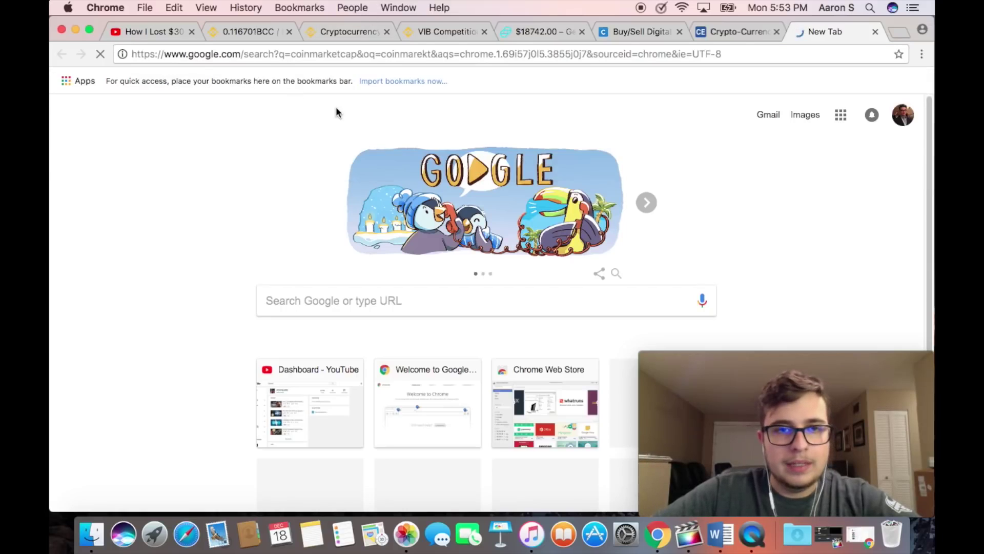
# Point out the pair name on the BCC/BTC trading page and open the CoinMarketCap site from the Google results.
pyautogui.click(245, 33)
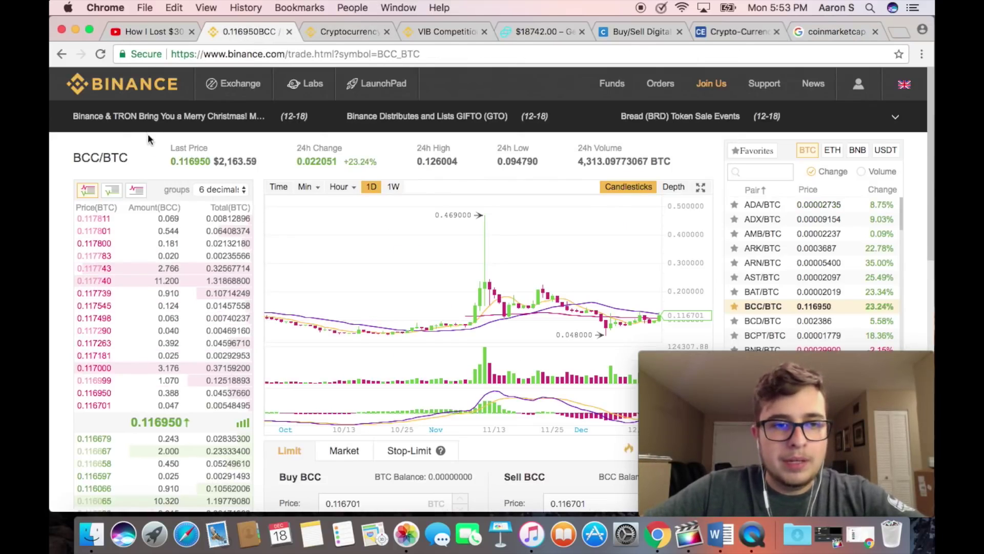
pyautogui.moveTo(71, 161); pyautogui.dragTo(129, 160)
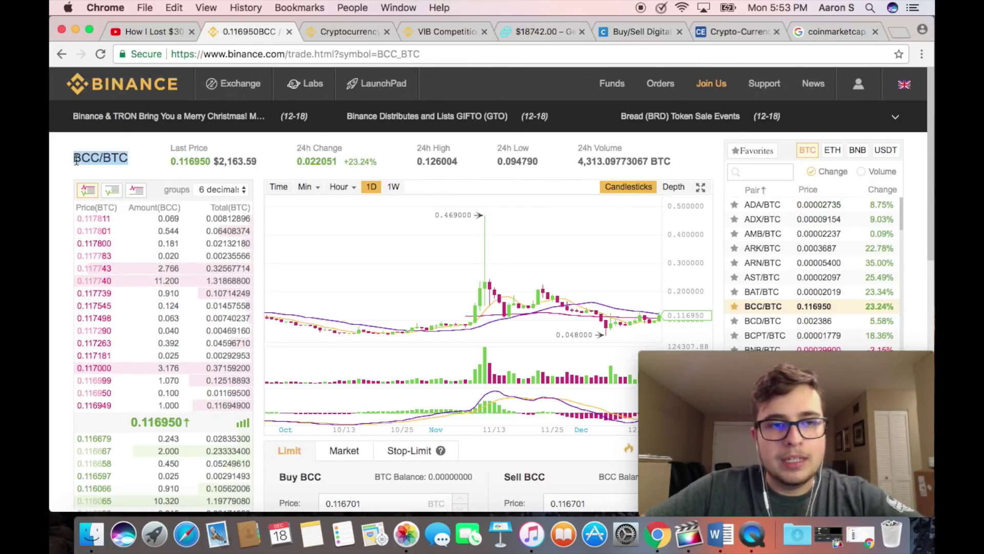
pyautogui.click(108, 172)
pyautogui.click(837, 32)
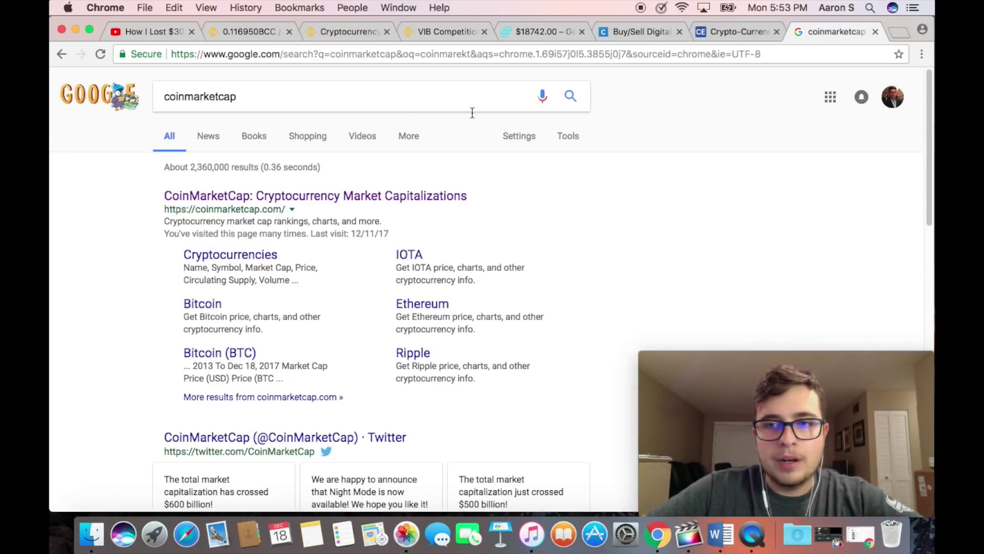
pyautogui.click(372, 192)
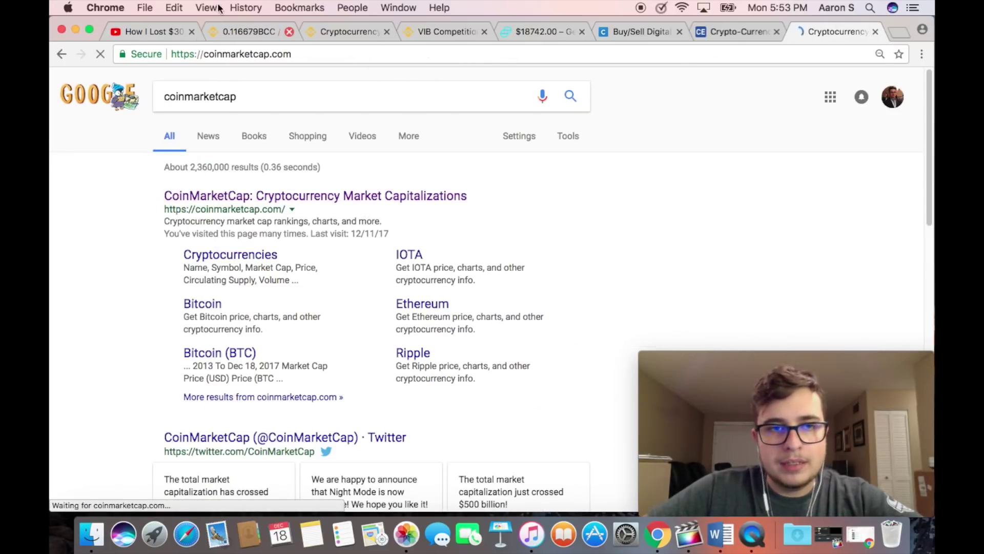
# Revisit the BCC/BTC trading page to point out the pair name and go back to the CoinMarketCap page.
pyautogui.click(229, 27)
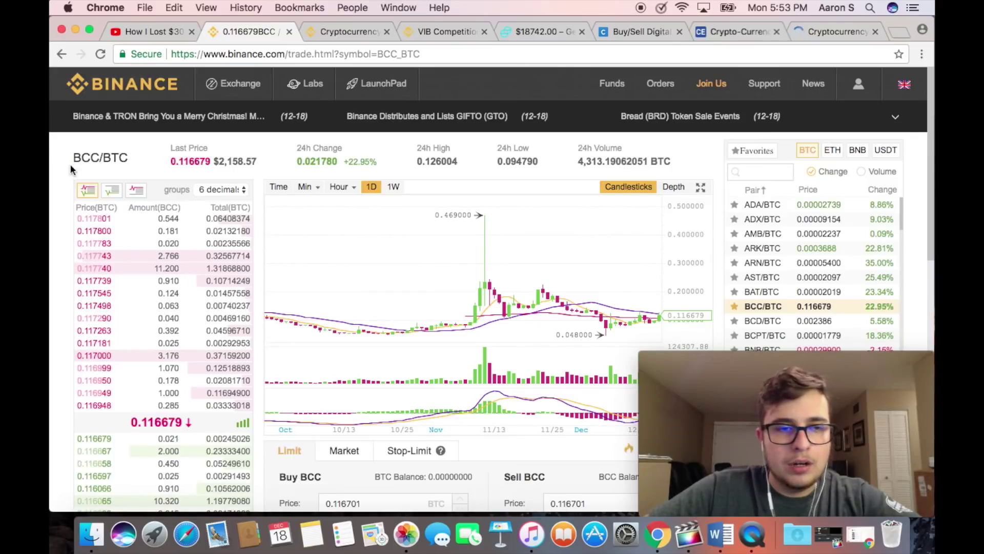
pyautogui.moveTo(73, 156)
pyautogui.mouseDown()
pyautogui.moveTo(128, 158)
pyautogui.moveTo(72, 158)
pyautogui.mouseUp()
pyautogui.click(99, 158)
pyautogui.click(73, 160)
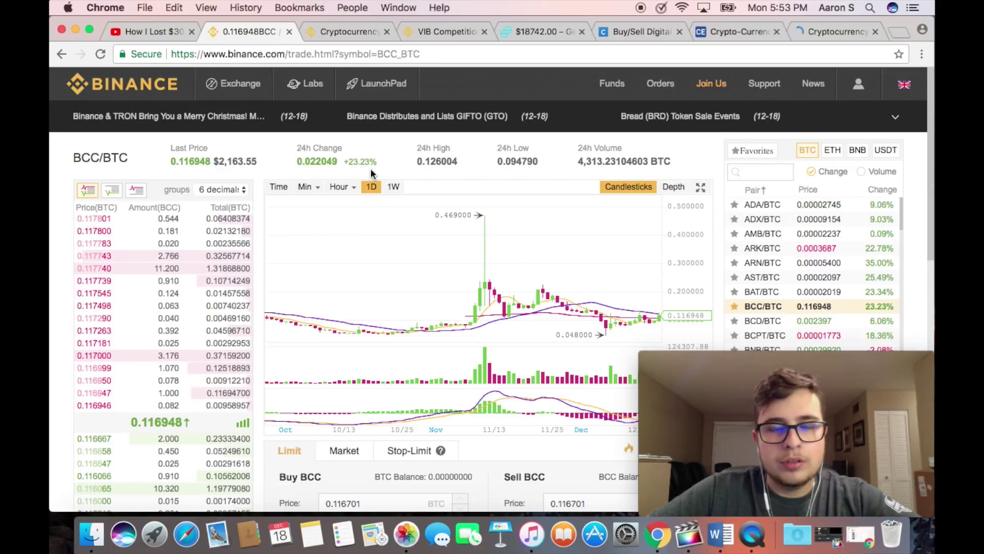
pyautogui.click(820, 34)
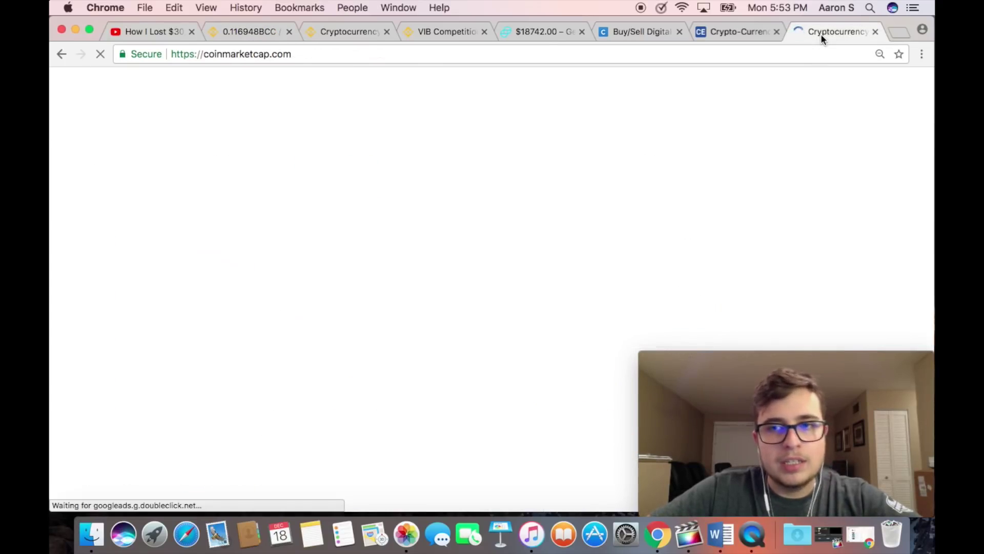
# Close the extra tab with the Binance home page and bring up the CoinMarketCap rankings.
pyautogui.click(363, 36)
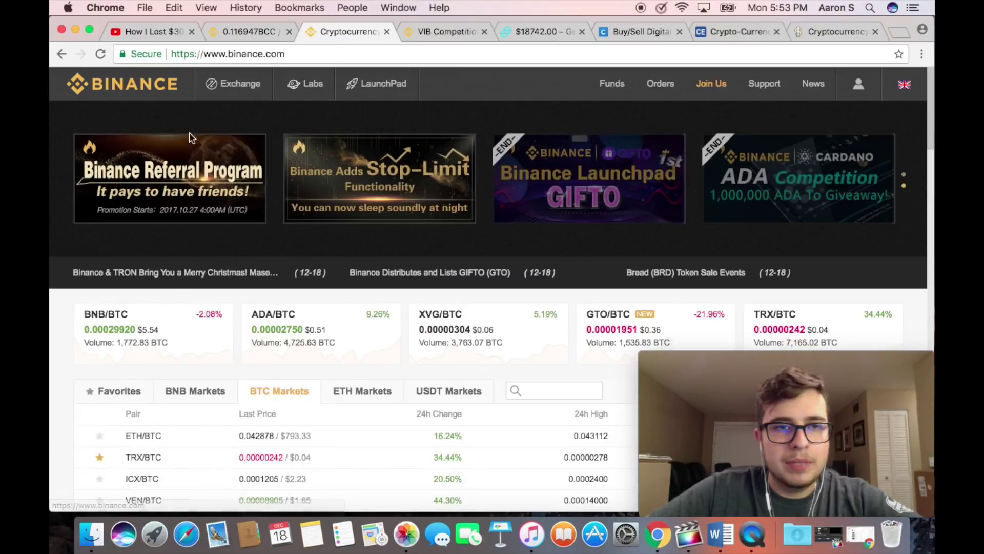
pyautogui.press('super+w')
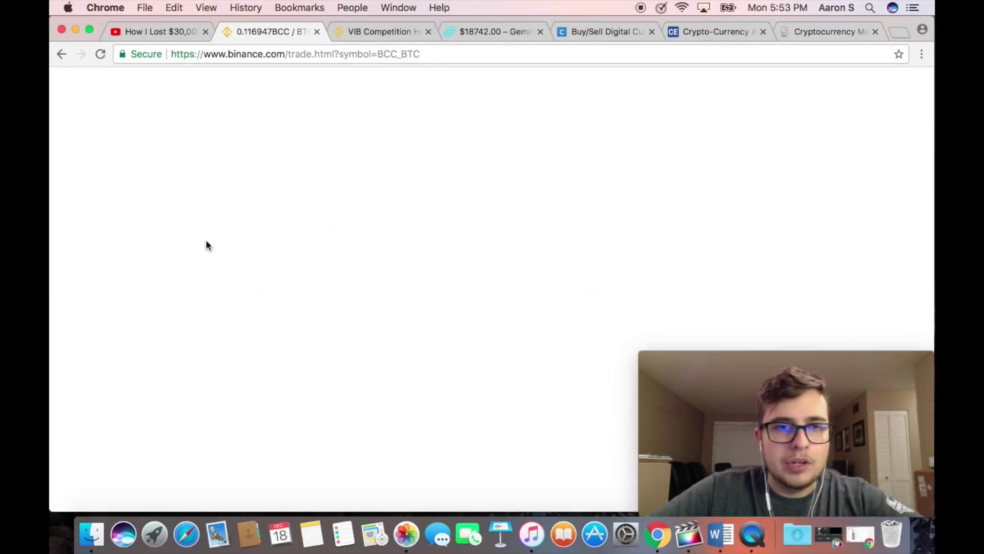
pyautogui.click(839, 32)
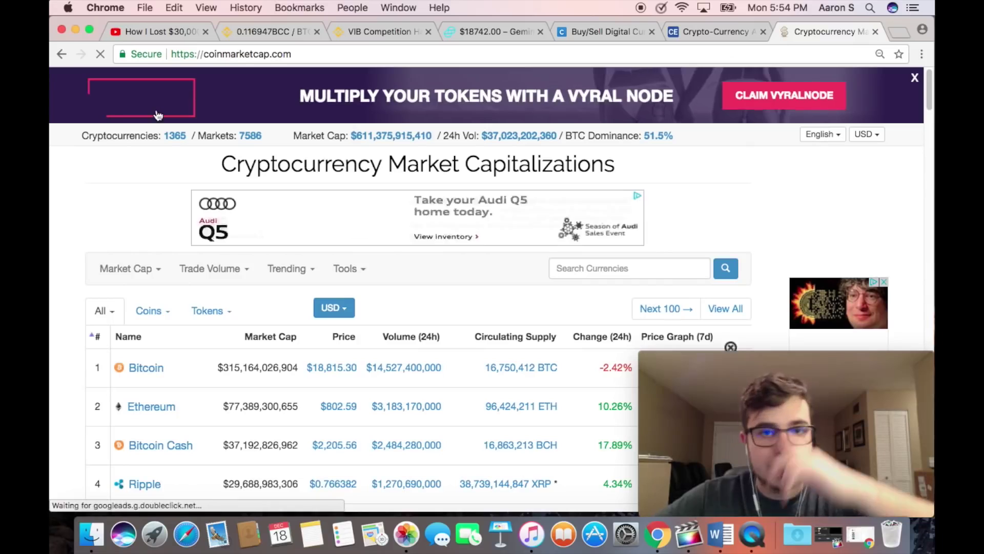
# Search the CoinMarketCap currencies for "bcc".
pyautogui.click(585, 264)
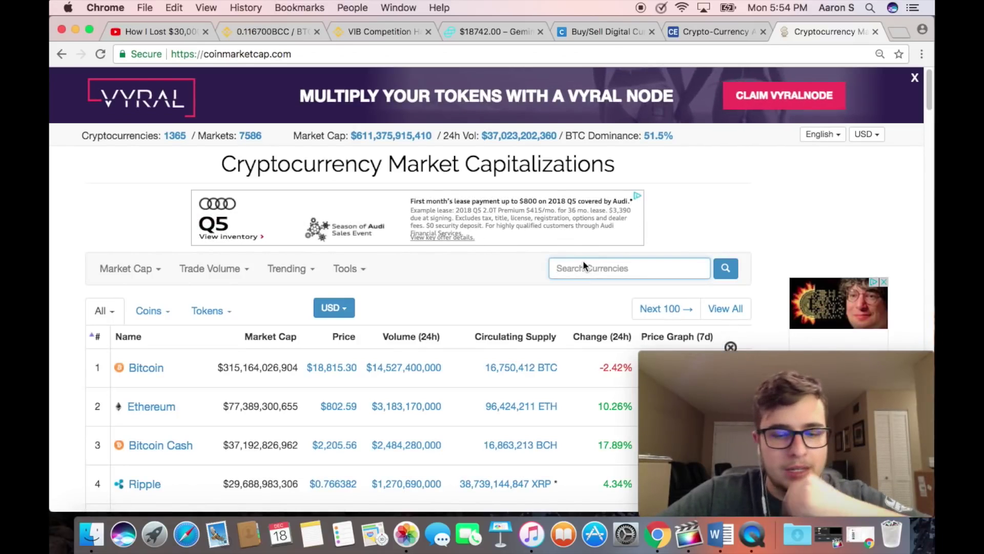
pyautogui.write('bcc')
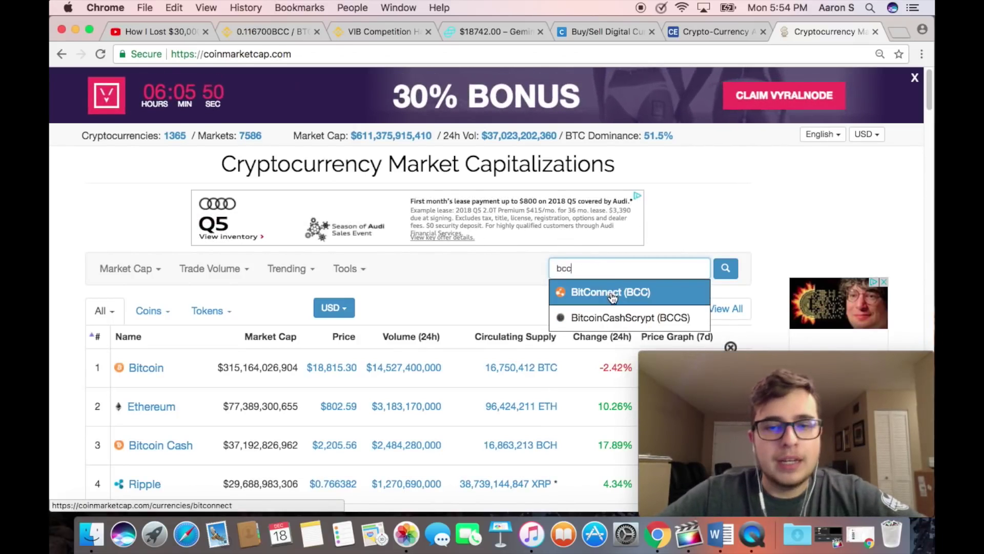
# Highlight the pair name and the last price on the Binance BCC/BTC trading page.
pyautogui.click(241, 33)
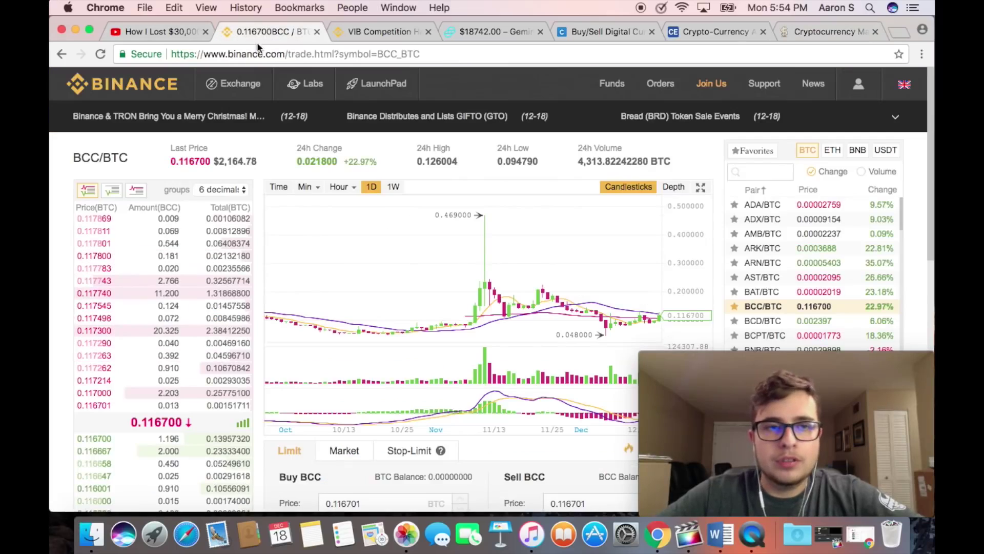
pyautogui.moveTo(128, 161); pyautogui.dragTo(75, 156)
pyautogui.click(137, 158)
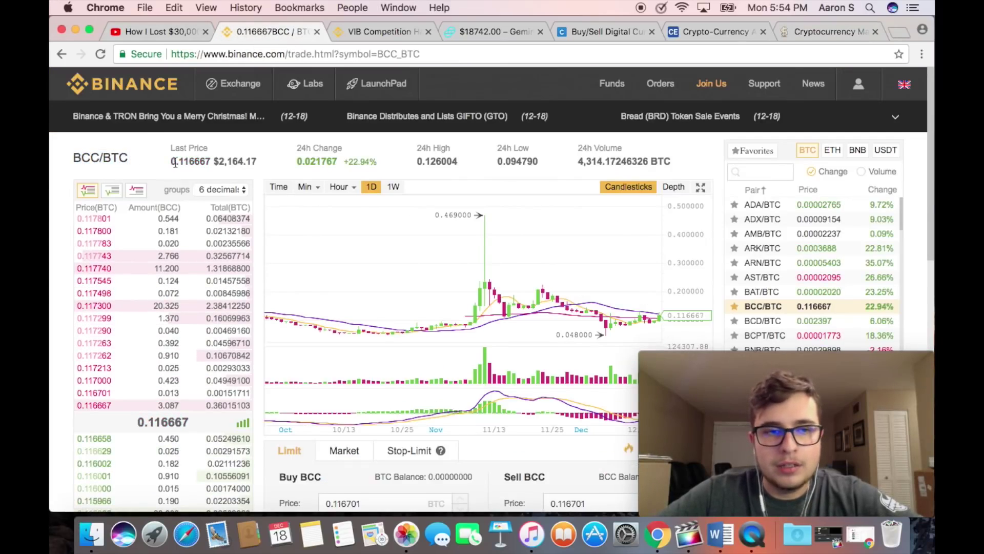
pyautogui.moveTo(227, 165); pyautogui.dragTo(171, 147)
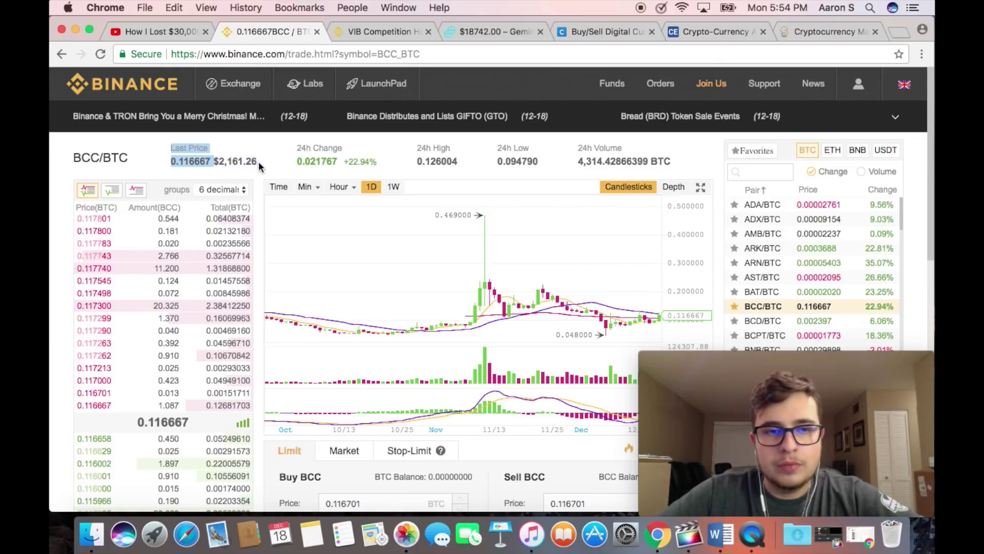
# Go back to CoinMarketCap, open the page for the "bcc" search, and look up "bch" to open the Bitcoin Cash page.
pyautogui.click(808, 38)
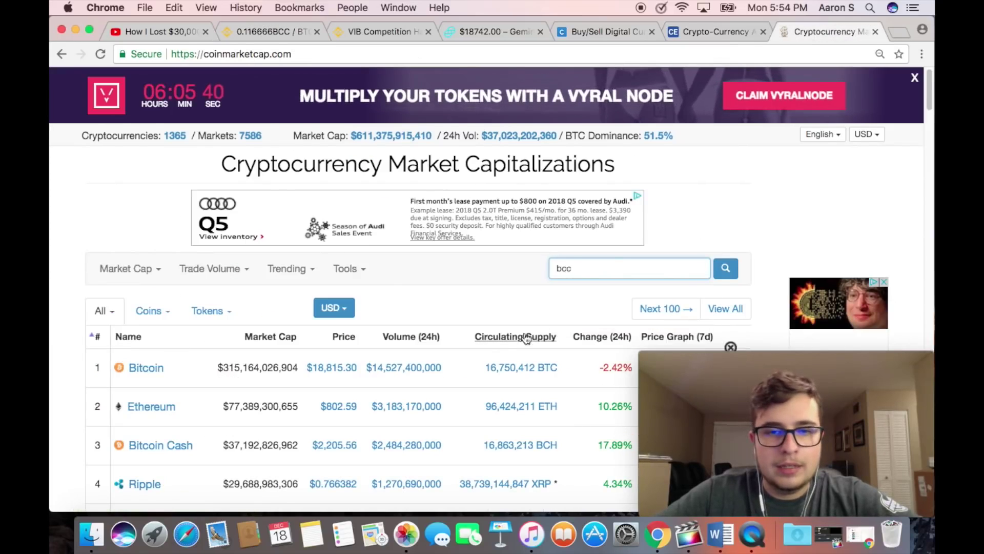
pyautogui.press('Return')
pyautogui.click(598, 274)
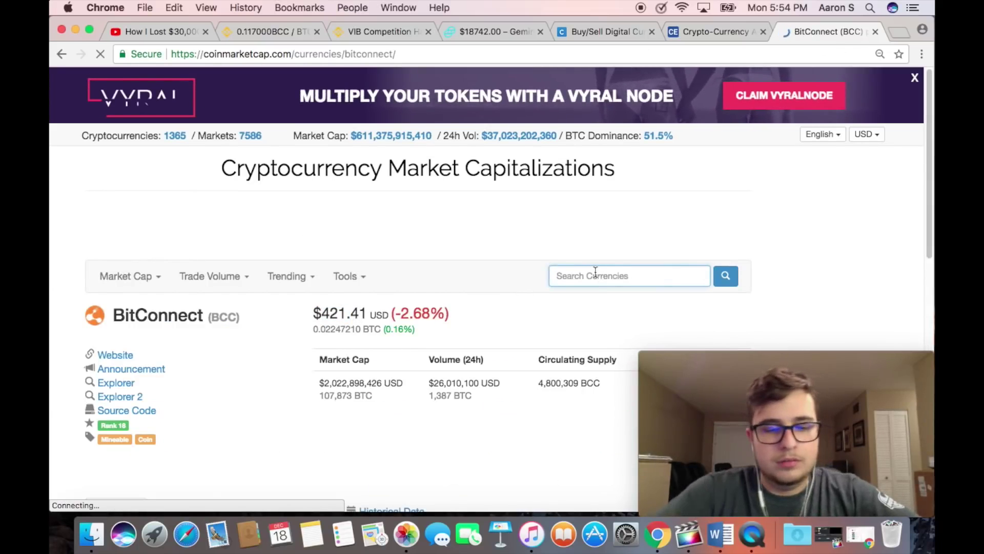
pyautogui.write('bitc')
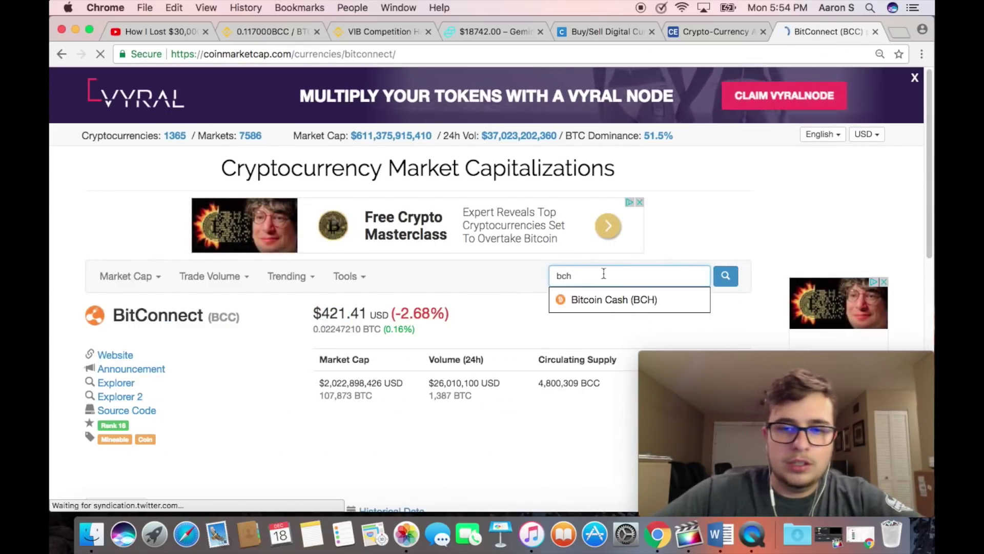
pyautogui.click(615, 296)
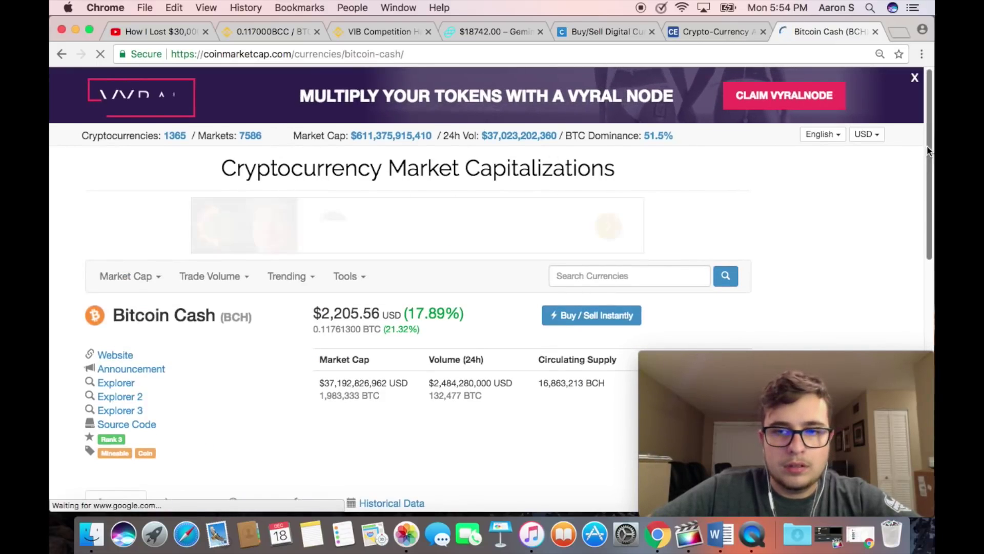
# Look over the Bitcoin Cash figures and charts and open the coin's markets list.
pyautogui.moveTo(927, 145); pyautogui.dragTo(931, 185)
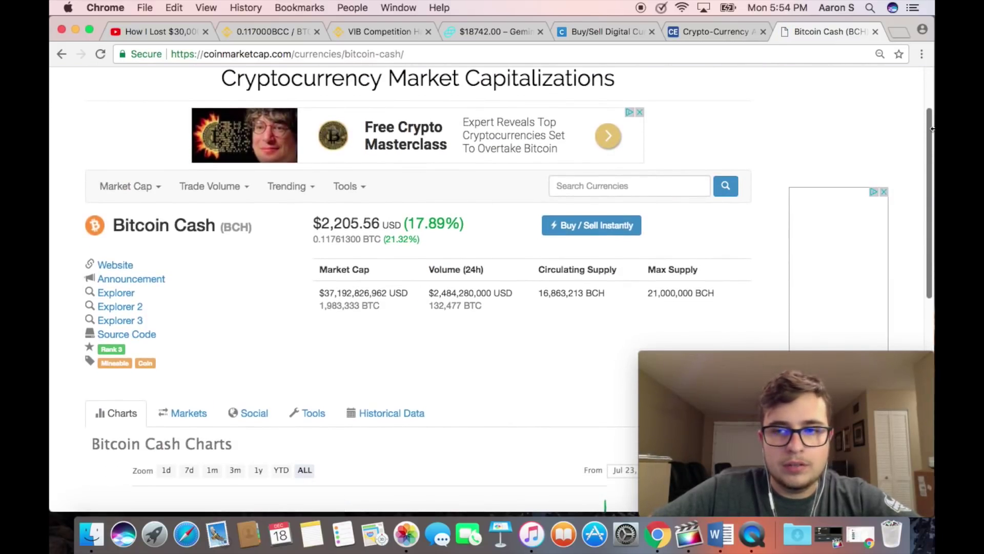
pyautogui.scroll(-5, 931, 195)
pyautogui.scroll(-3, 931, 203)
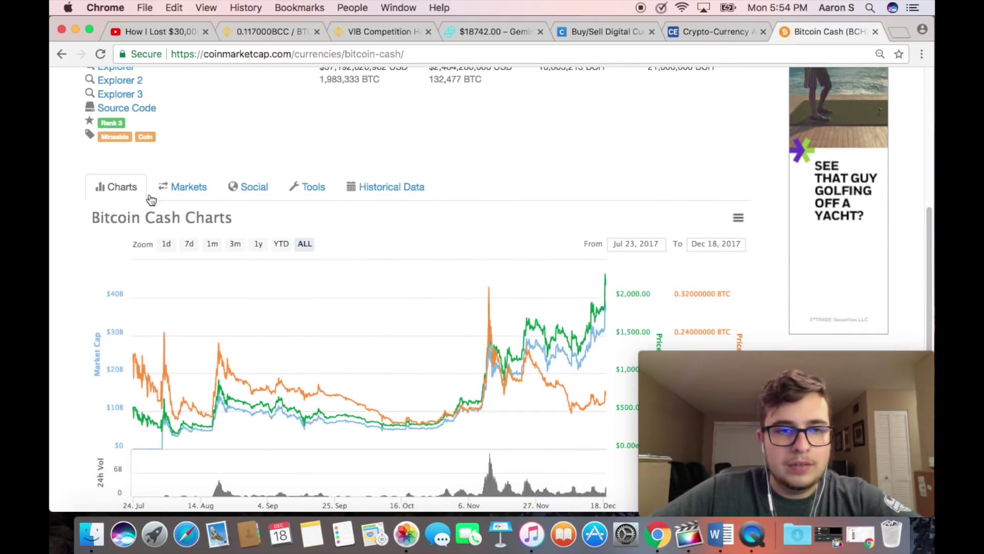
pyautogui.click(171, 189)
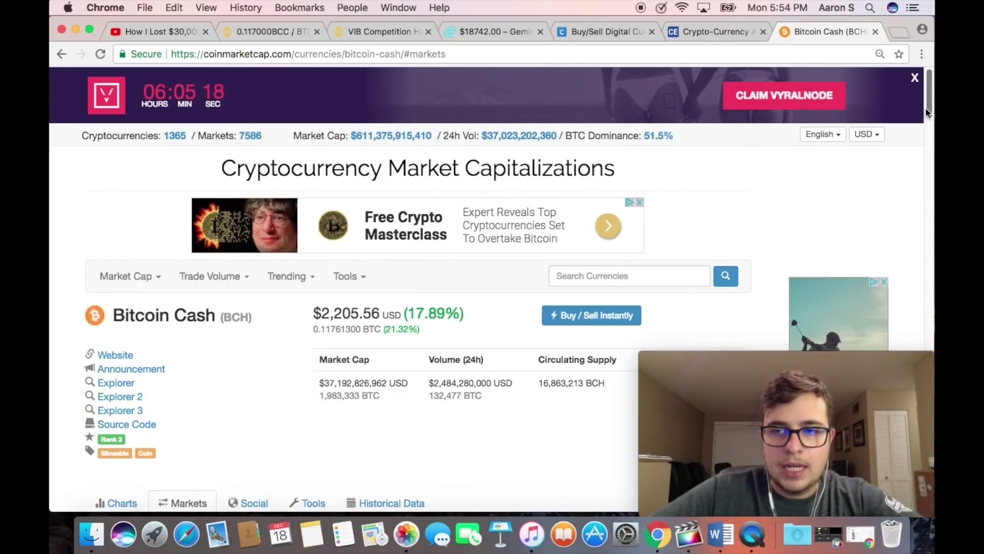
# Compare the Bitcoin Cash prices across exchanges in the markets list, highlighting the Bithumb BCH/KRW price.
pyautogui.moveTo(929, 106); pyautogui.dragTo(931, 170)
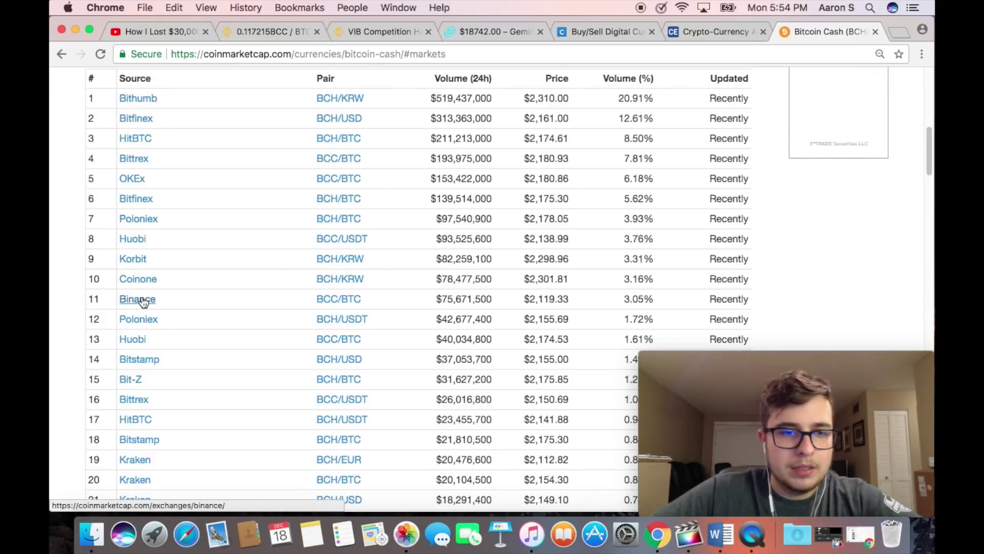
pyautogui.moveTo(571, 99); pyautogui.dragTo(507, 99)
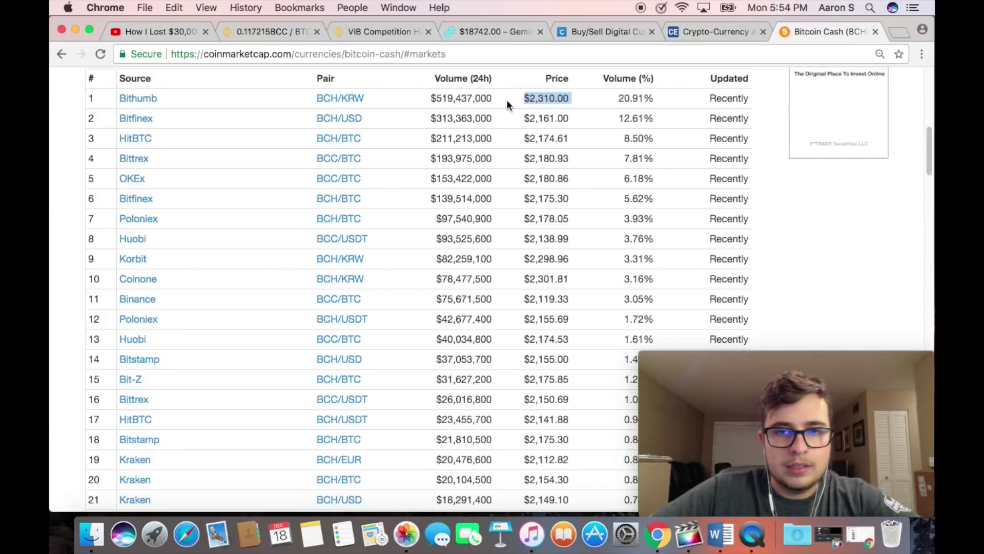
pyautogui.click(567, 103)
pyautogui.click(563, 186)
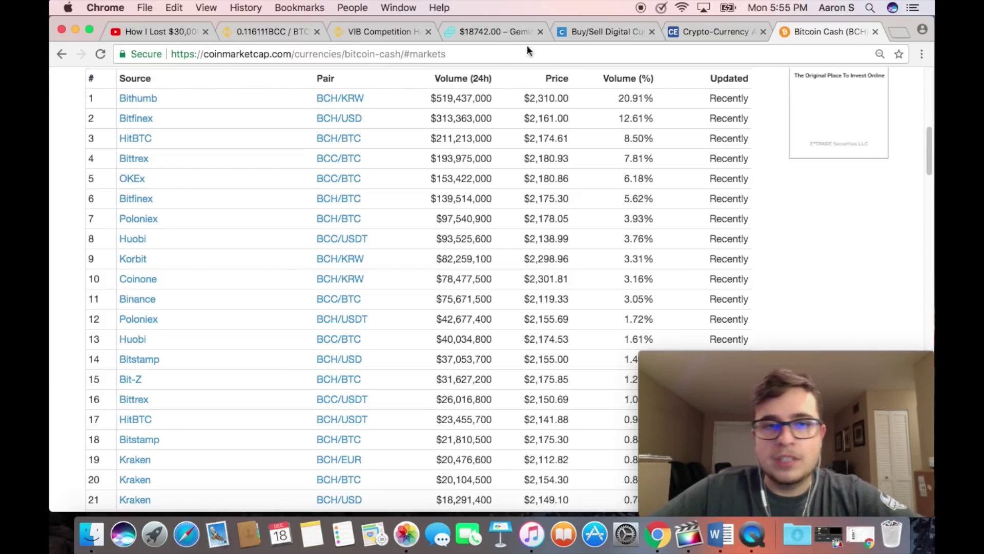
# Return to the Binance BCC/BTC trading page, move the webcam window off the trade history, and search the BTC pairs for "omg".
pyautogui.click(277, 33)
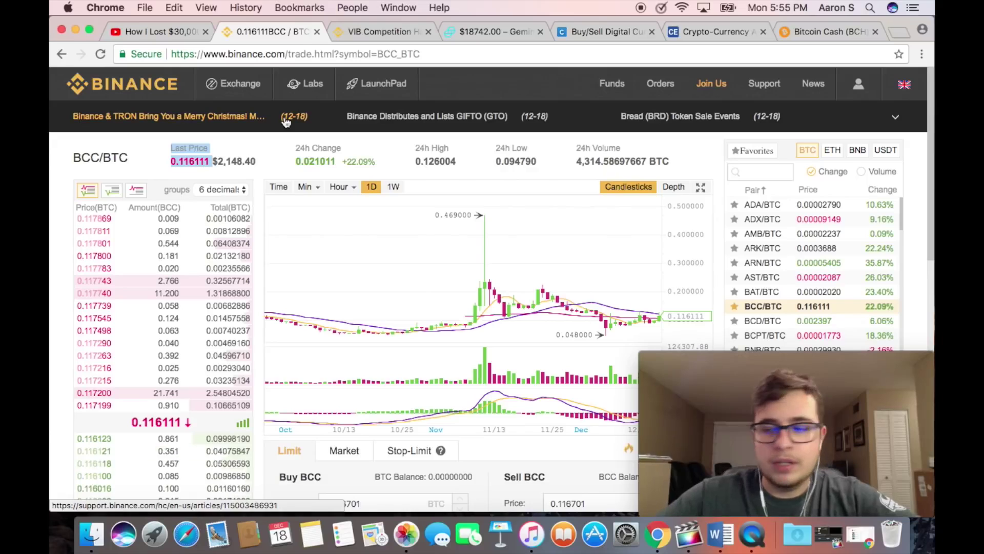
pyautogui.click(760, 171)
pyautogui.scroll(-3, 927, 162)
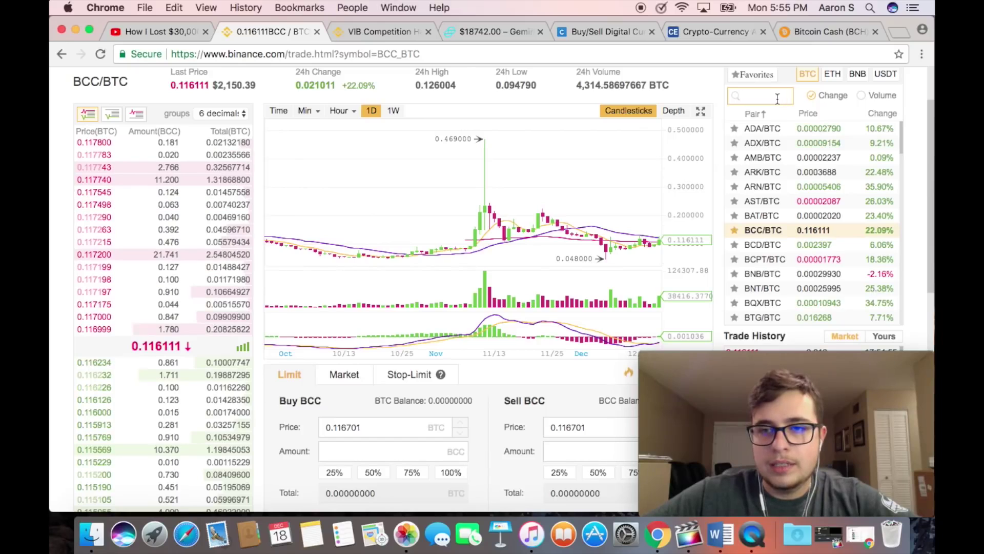
pyautogui.moveTo(784, 358); pyautogui.dragTo(197, 355)
pyautogui.click(769, 98)
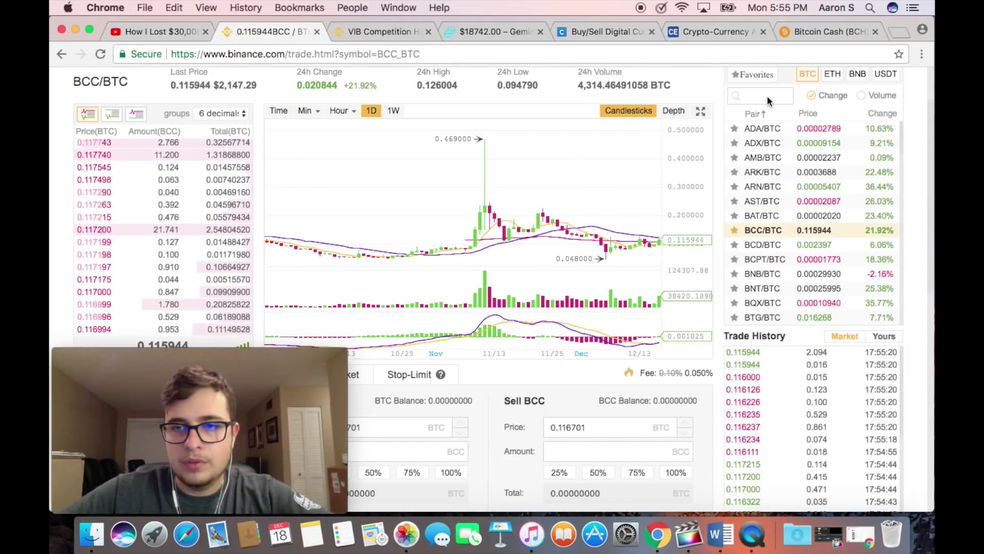
pyautogui.write('omg')
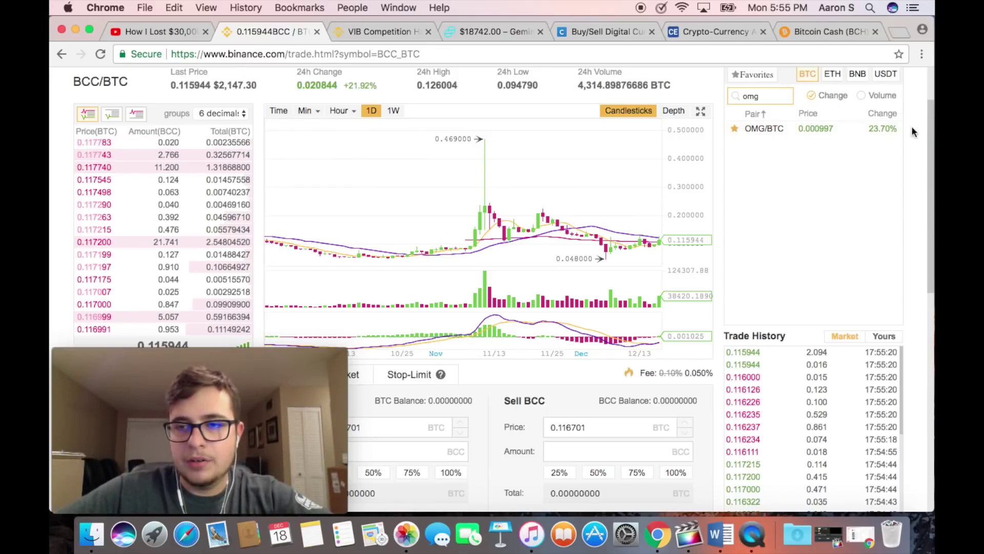
# Check the ETH and BNB markets for "omg" pairs and return to the ETH market.
pyautogui.scroll(2, 871, 134)
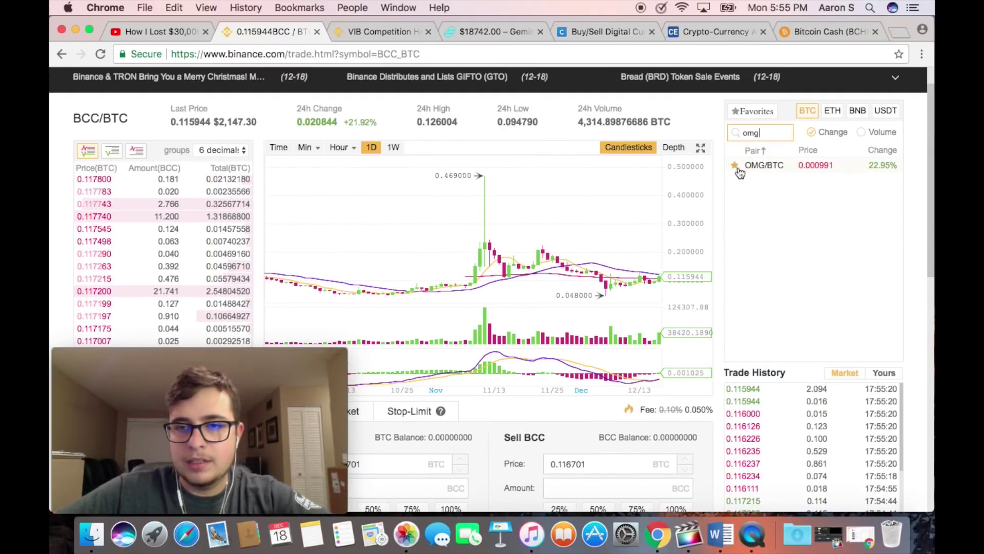
pyautogui.click(833, 111)
pyautogui.click(859, 114)
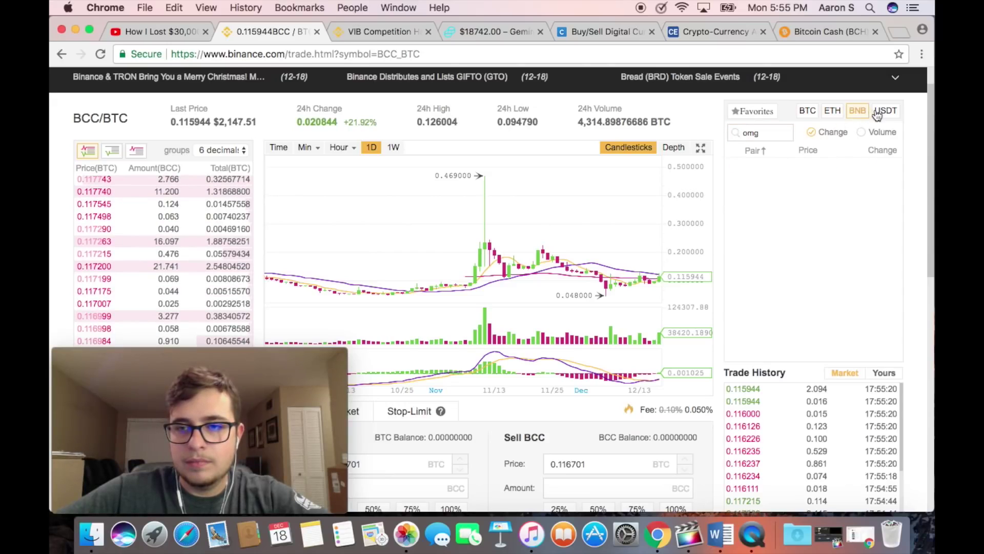
pyautogui.click(833, 112)
# Clear the pair search and show the favorite pairs.
pyautogui.press('BackSpace')
pyautogui.press('BackSpace')
pyautogui.press('BackSpace')
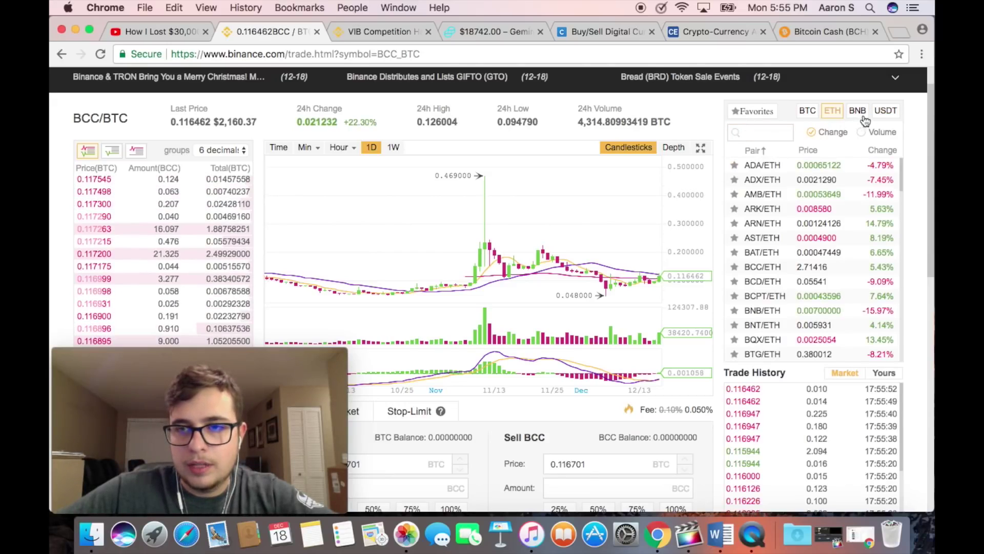
pyautogui.click(752, 112)
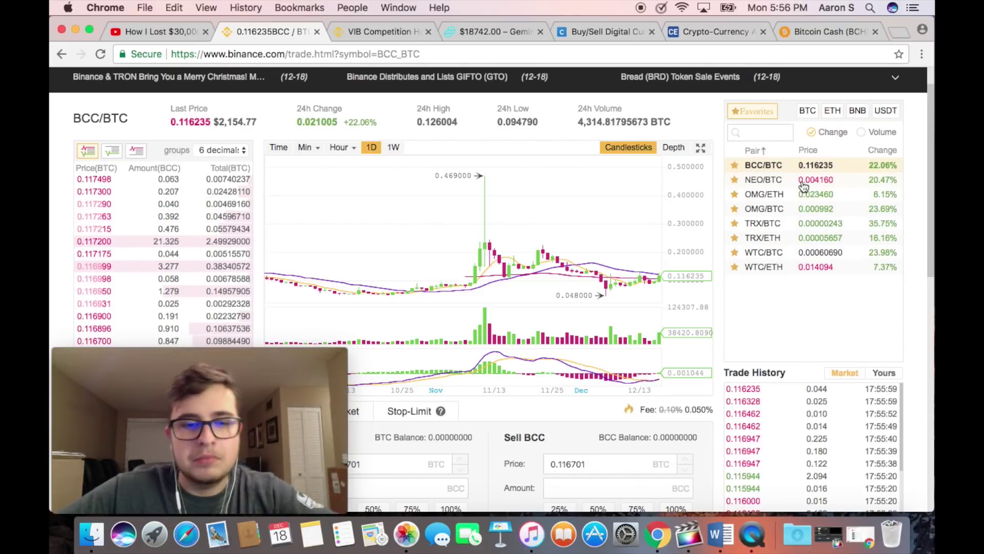
# Examine the trade history, order forms and open orders of BCC/BTC, moving the webcam window off the order book.
pyautogui.scroll(-5, 933, 247)
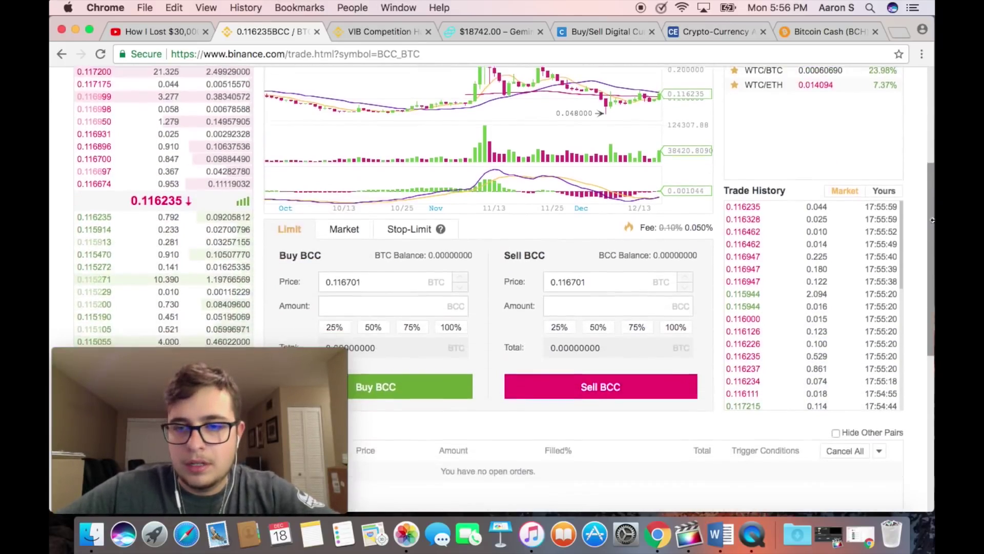
pyautogui.moveTo(773, 246); pyautogui.dragTo(741, 255)
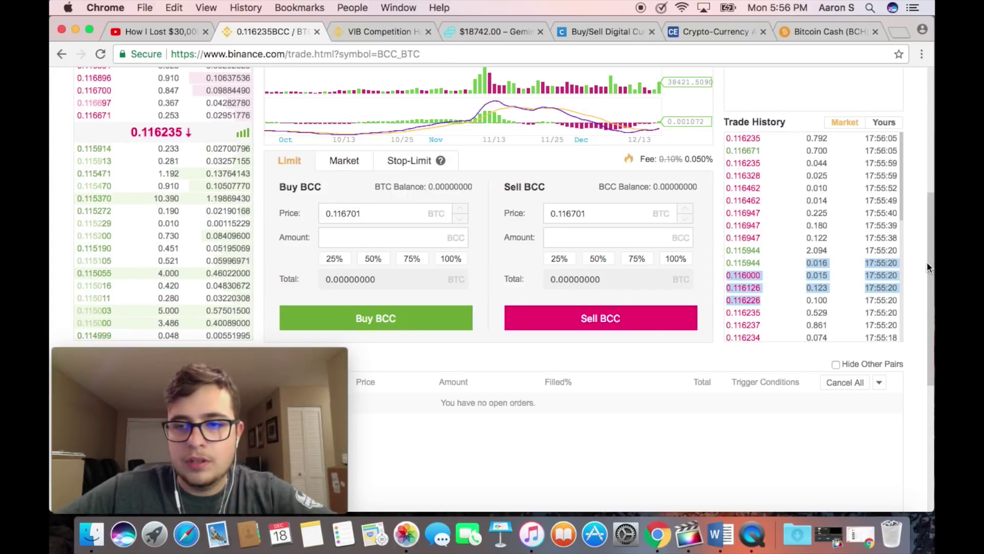
pyautogui.moveTo(928, 263); pyautogui.dragTo(932, 292)
pyautogui.scroll(3, 932, 293)
pyautogui.moveTo(220, 355); pyautogui.dragTo(777, 358)
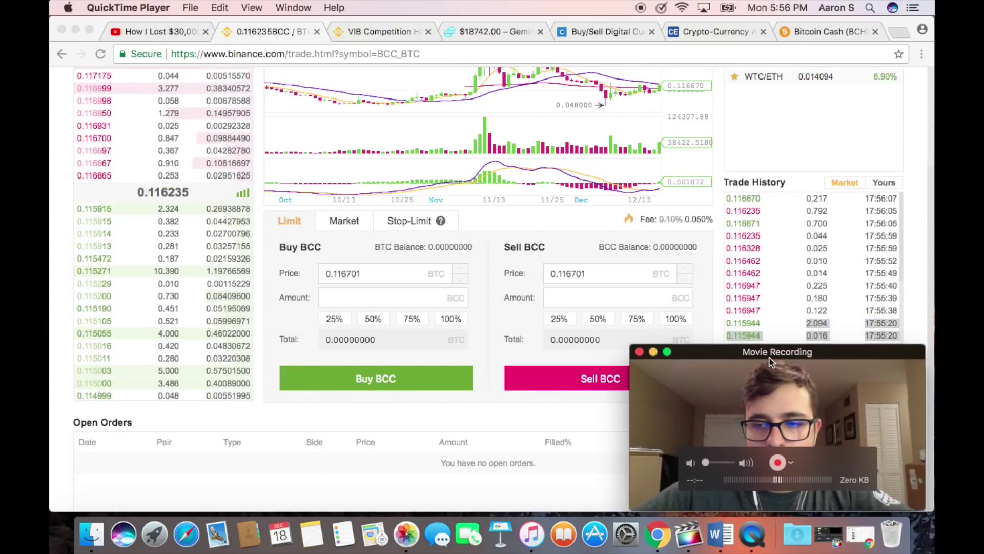
pyautogui.click(929, 193)
pyautogui.moveTo(929, 193); pyautogui.dragTo(926, 104)
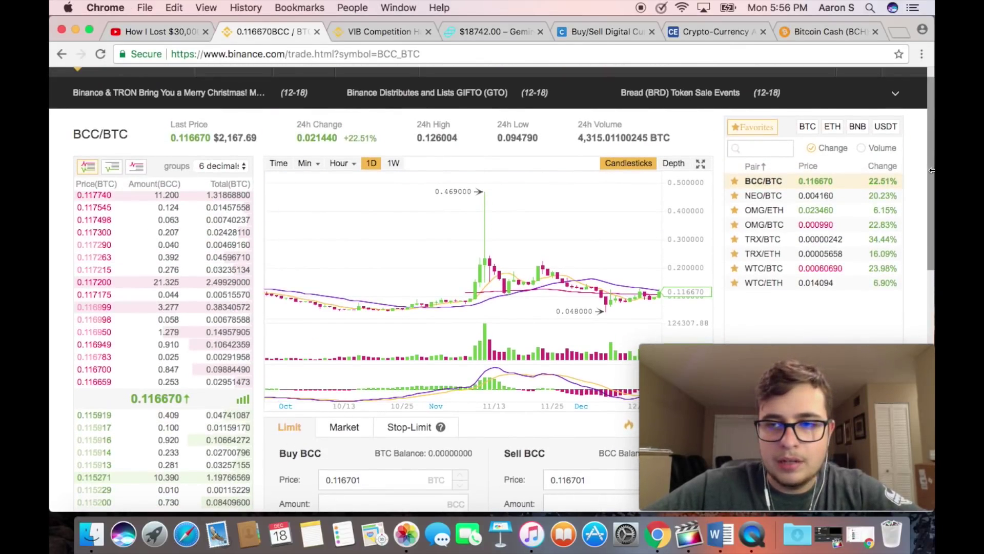
# Switch the BCC/BTC chart interval to 4h, to 5m and finally to 1m.
pyautogui.scroll(-3, 931, 171)
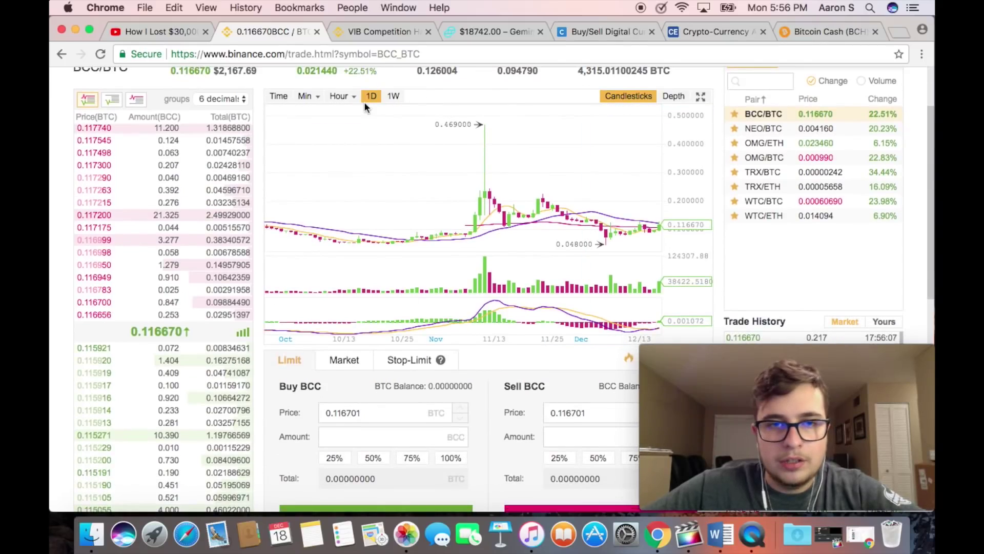
pyautogui.click(356, 97)
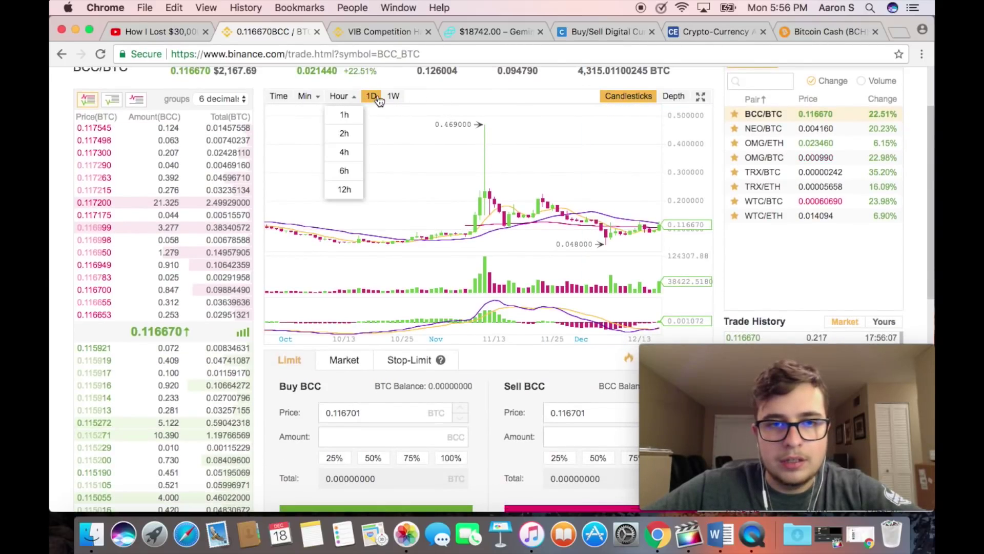
pyautogui.click(344, 152)
pyautogui.click(318, 98)
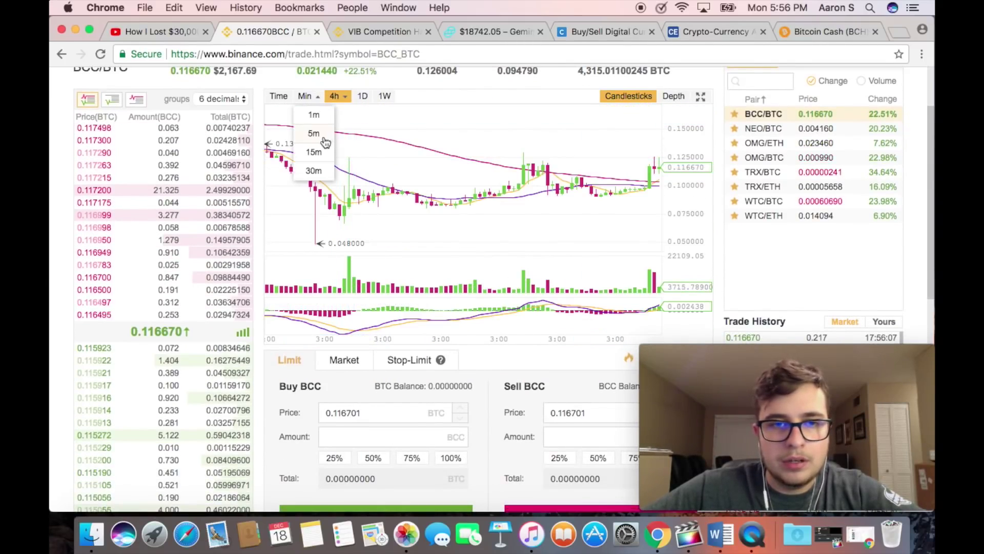
pyautogui.click(314, 132)
pyautogui.click(312, 100)
pyautogui.click(314, 115)
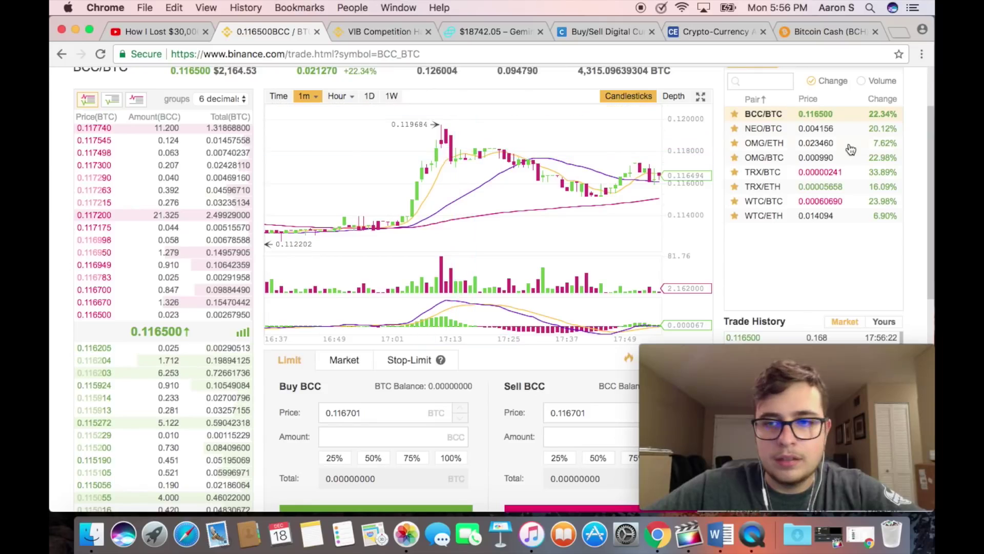
# Use the order book's 0.116205 bid as the limit order price and point out the Buy BCC price and amount fields.
pyautogui.scroll(-5, 919, 161)
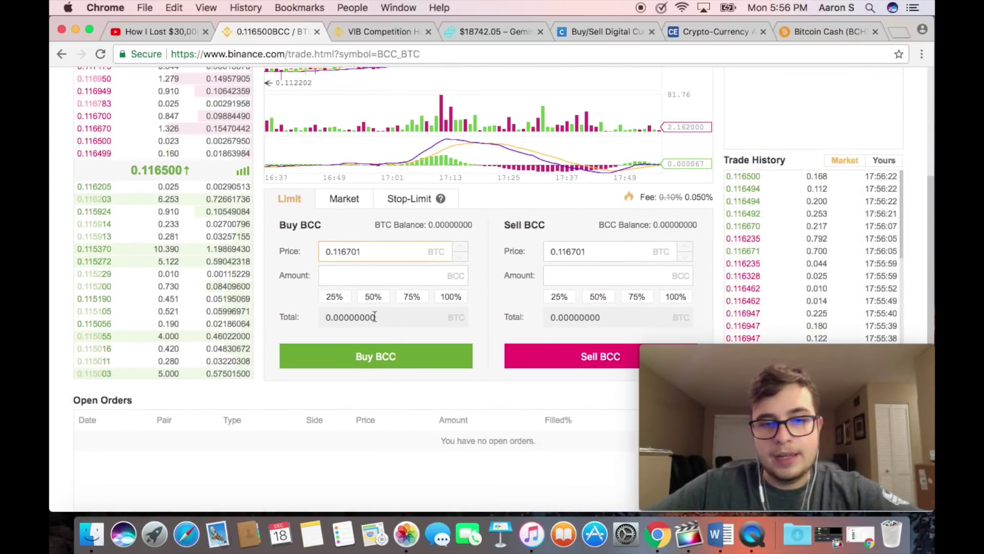
pyautogui.click(115, 189)
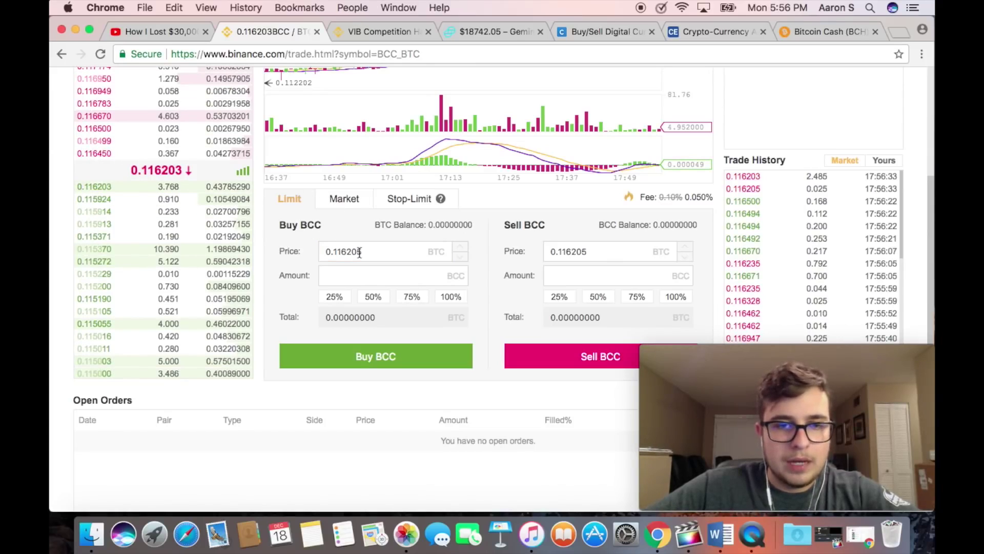
pyautogui.click(381, 254)
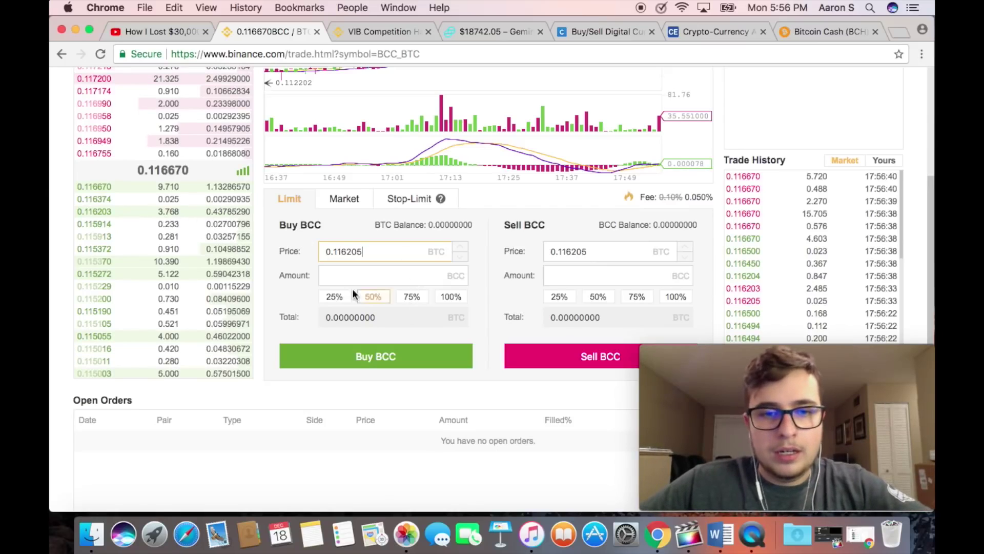
pyautogui.click(359, 276)
pyautogui.click(270, 303)
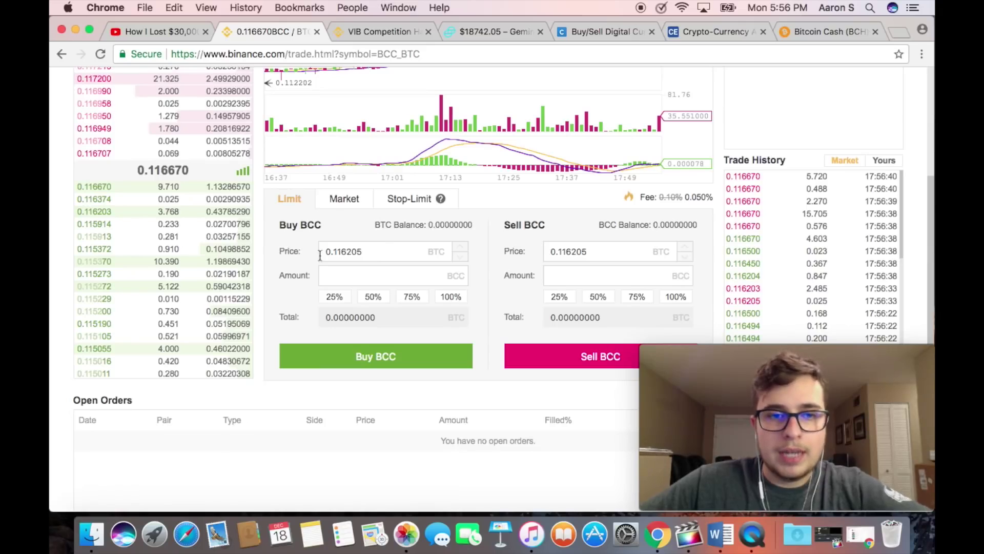
# Fill the Buy BCC amount with 100% of the available BTC and highlight the BTC balance.
pyautogui.doubleClick(310, 230)
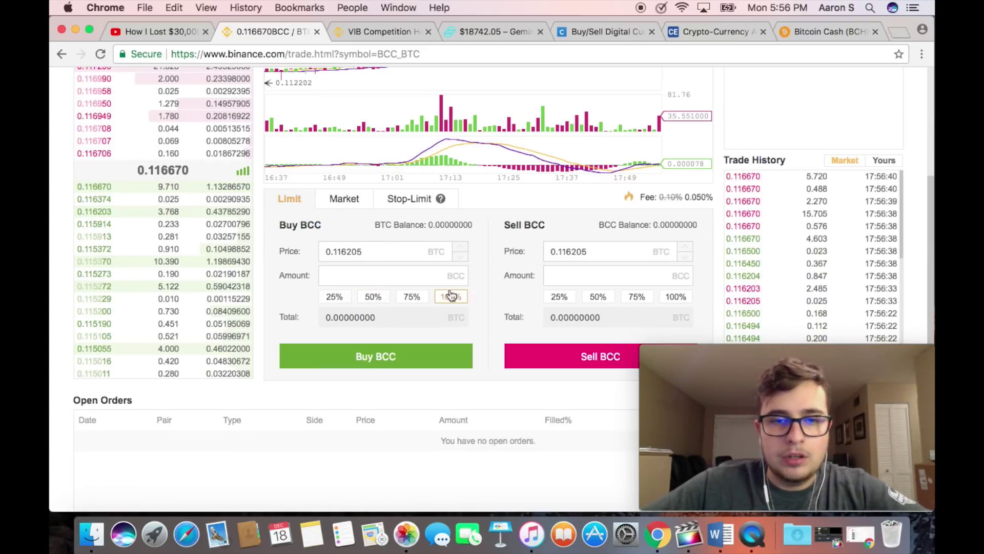
pyautogui.click(369, 276)
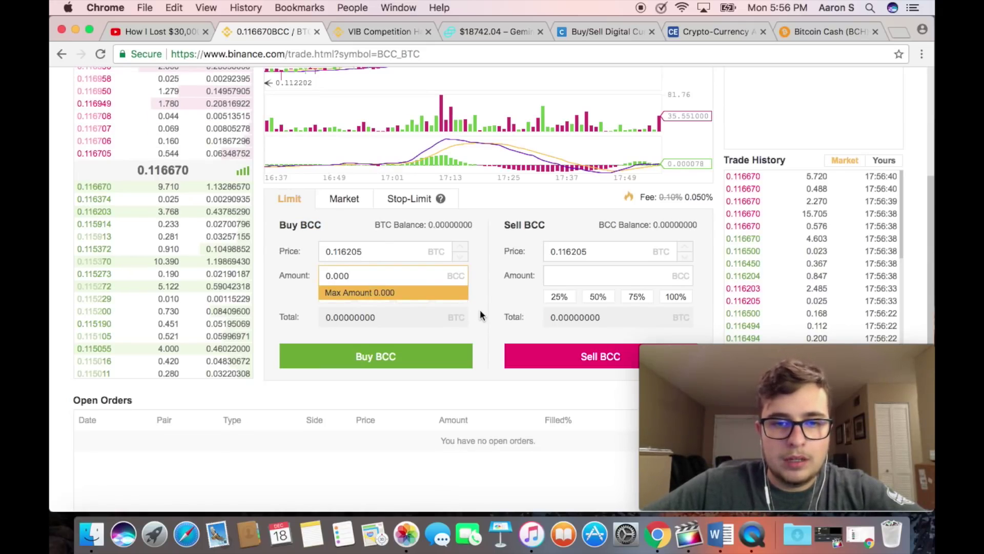
pyautogui.click(481, 311)
pyautogui.tripleClick(430, 228)
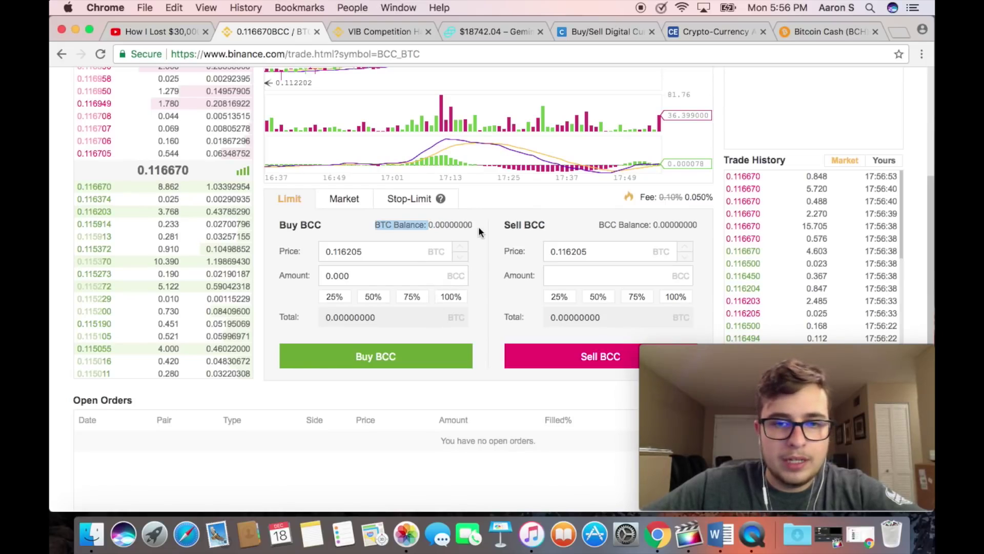
pyautogui.click(479, 325)
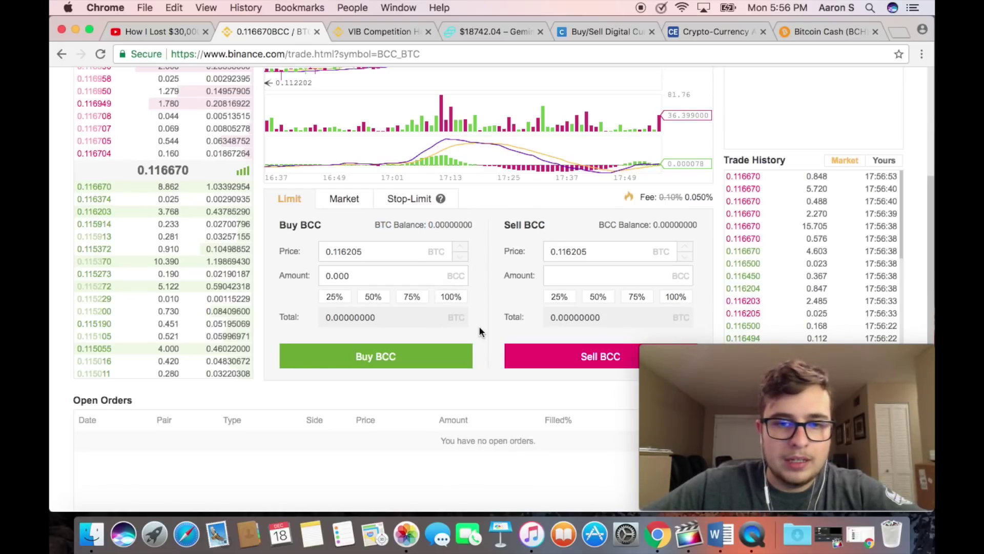
pyautogui.tripleClick(445, 230)
pyautogui.click(432, 227)
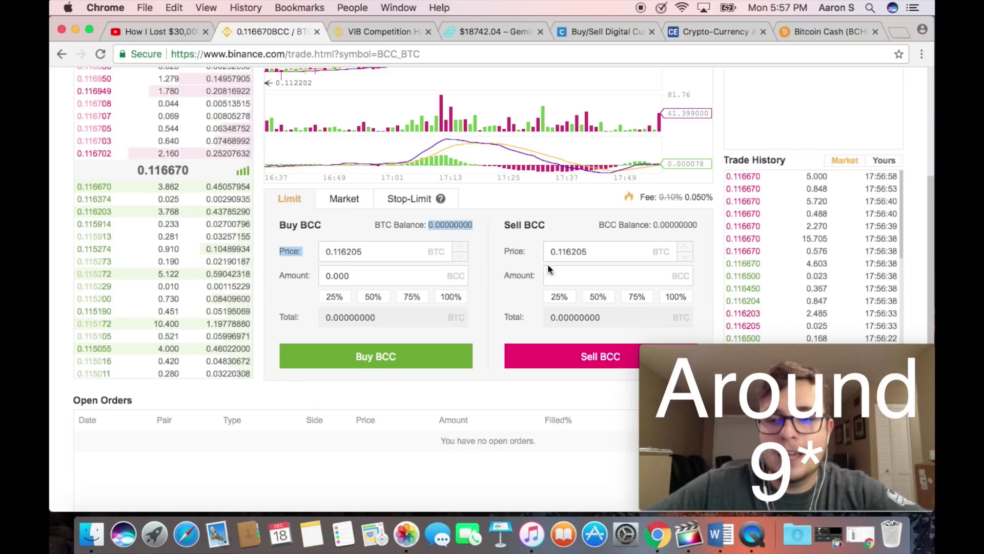
# Compare the Buy BCC limit price with the last price of the BCC/BTC pair.
pyautogui.moveTo(932, 188); pyautogui.dragTo(932, 207)
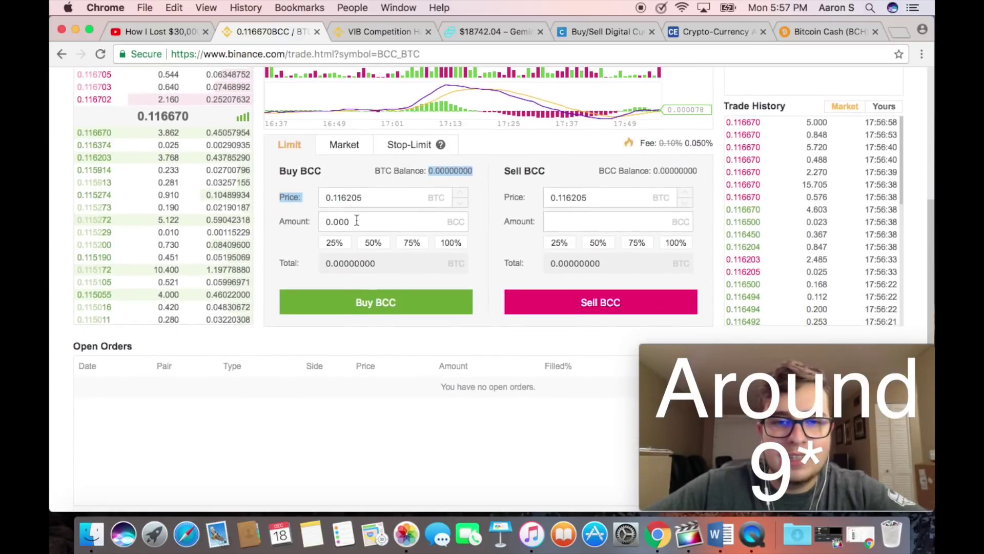
pyautogui.click(361, 202)
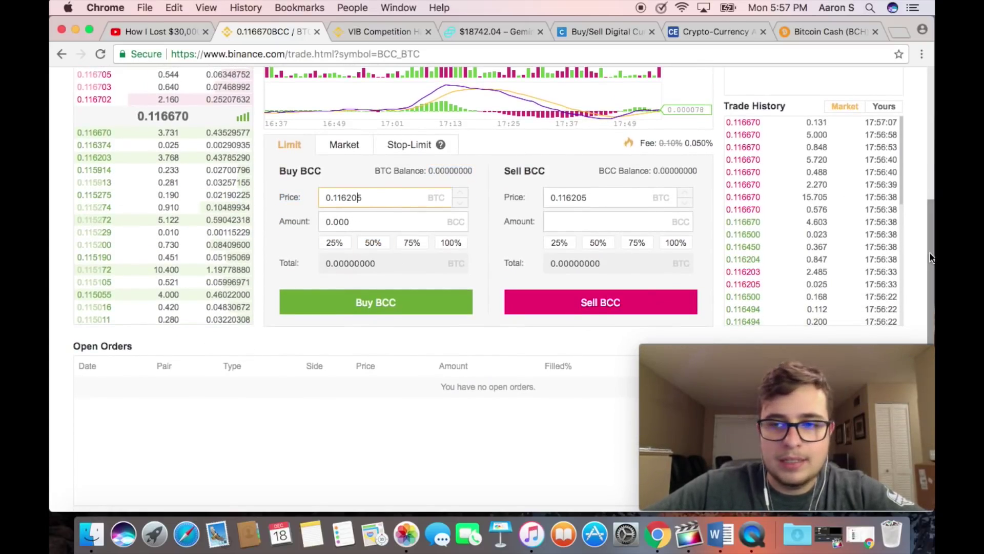
pyautogui.moveTo(931, 254); pyautogui.dragTo(918, 204)
pyautogui.scroll(5, 918, 204)
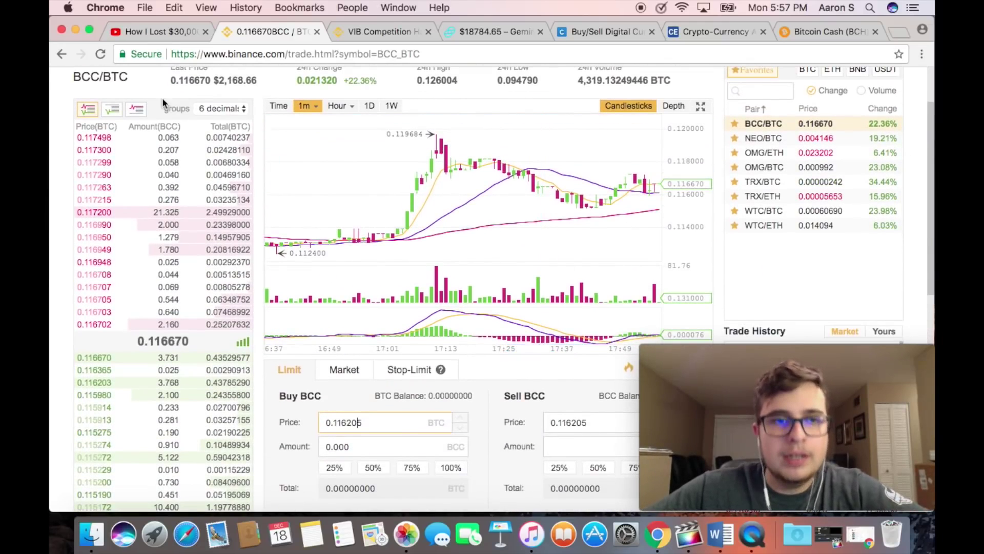
pyautogui.scroll(1, 173, 82)
pyautogui.moveTo(171, 104); pyautogui.dragTo(191, 103)
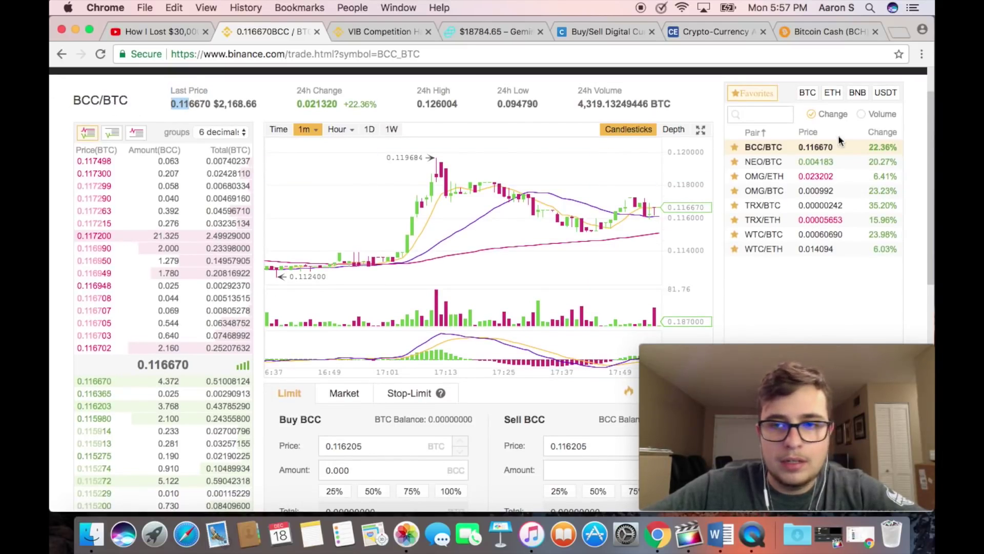
pyautogui.scroll(-3, 840, 141)
pyautogui.scroll(4, 931, 147)
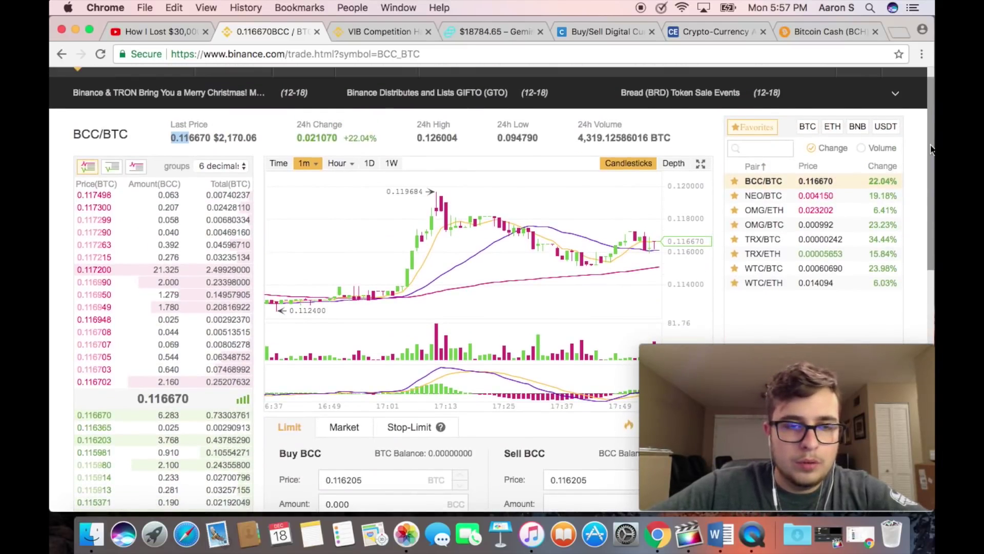
# Return to the Buy BCC form and point out its amount, total and percentage options.
pyautogui.scroll(-2, 930, 147)
pyautogui.scroll(-3, 932, 177)
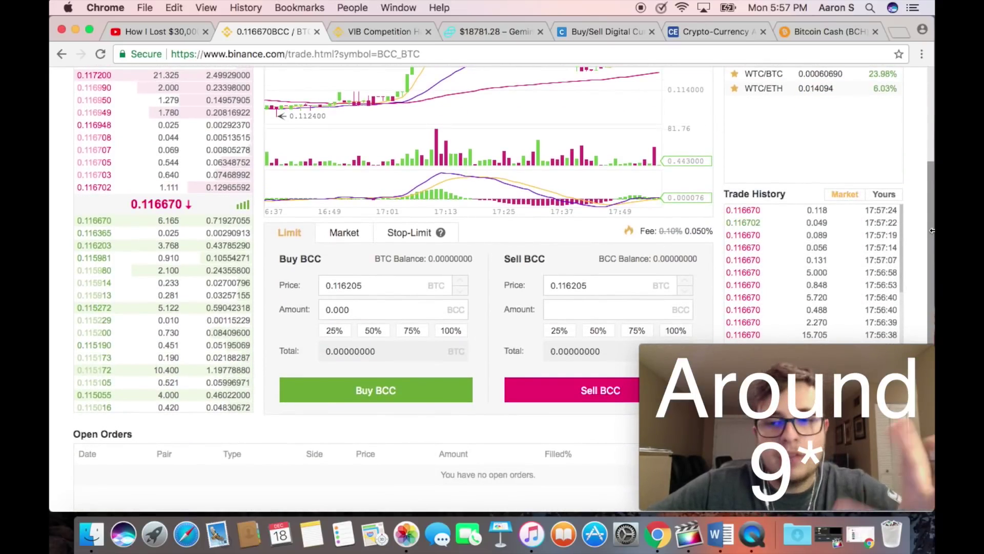
pyautogui.scroll(-1, 932, 231)
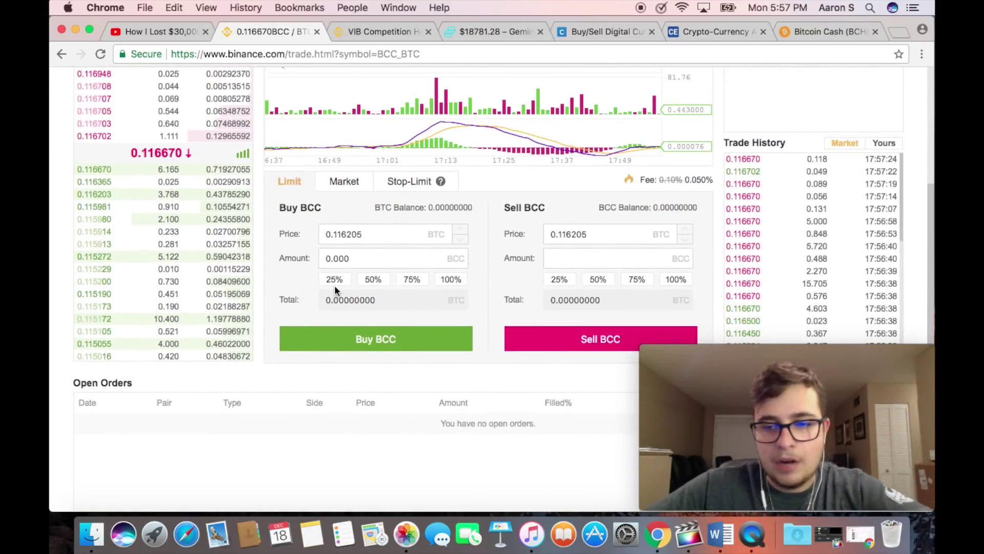
pyautogui.click(382, 259)
pyautogui.click(388, 307)
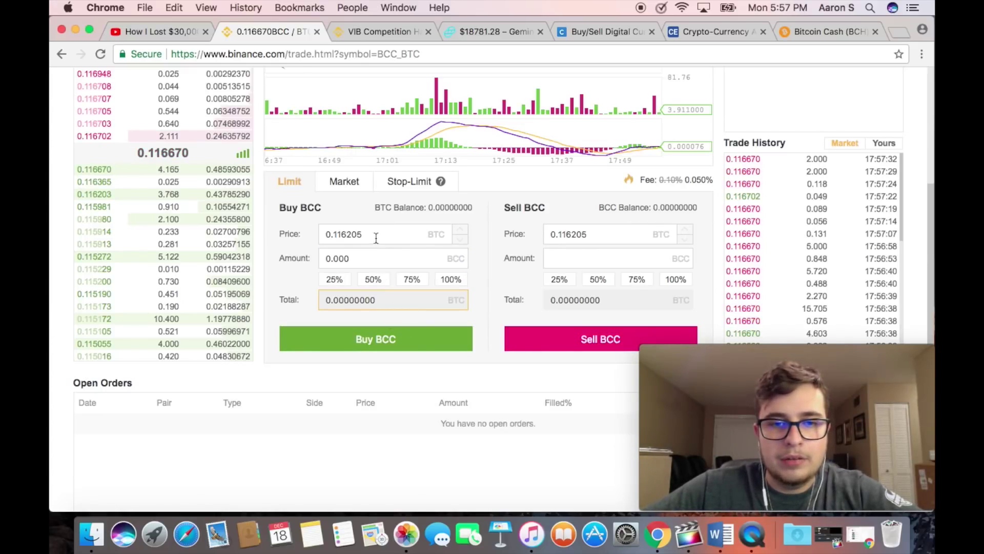
pyautogui.click(384, 262)
pyautogui.click(402, 304)
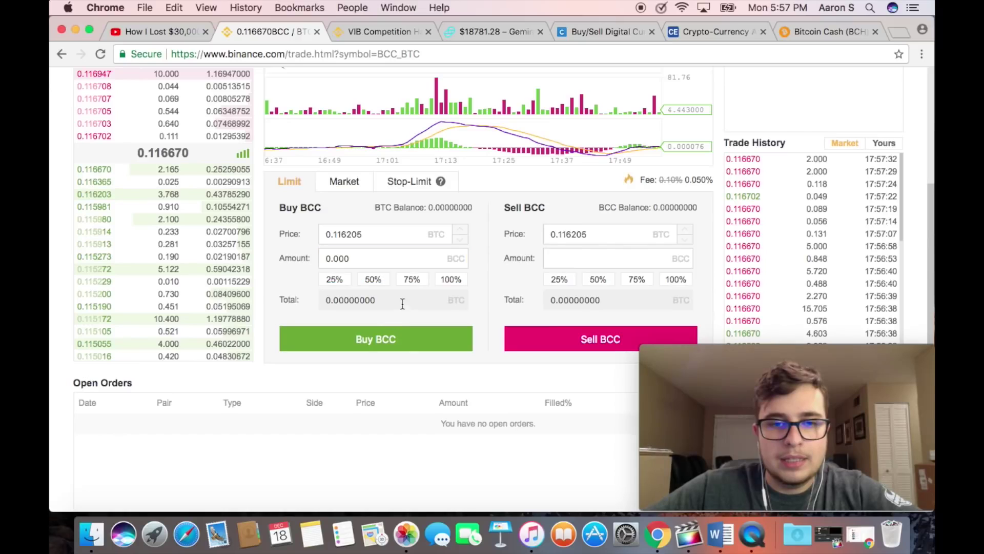
pyautogui.doubleClick(379, 279)
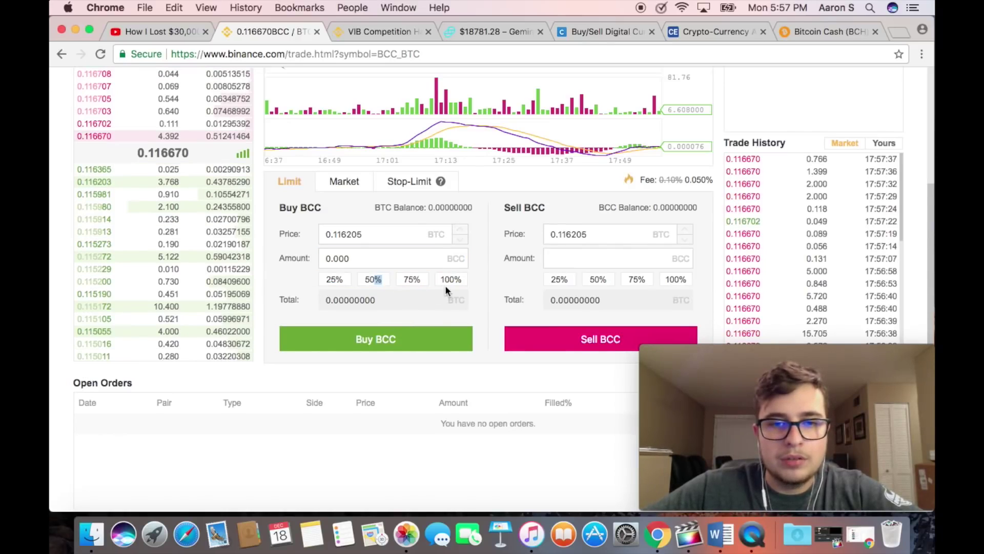
# Fill the Sell BCC amount with 25% of the balance and use the order book's 0.116259 bid as the limit price.
pyautogui.click(565, 287)
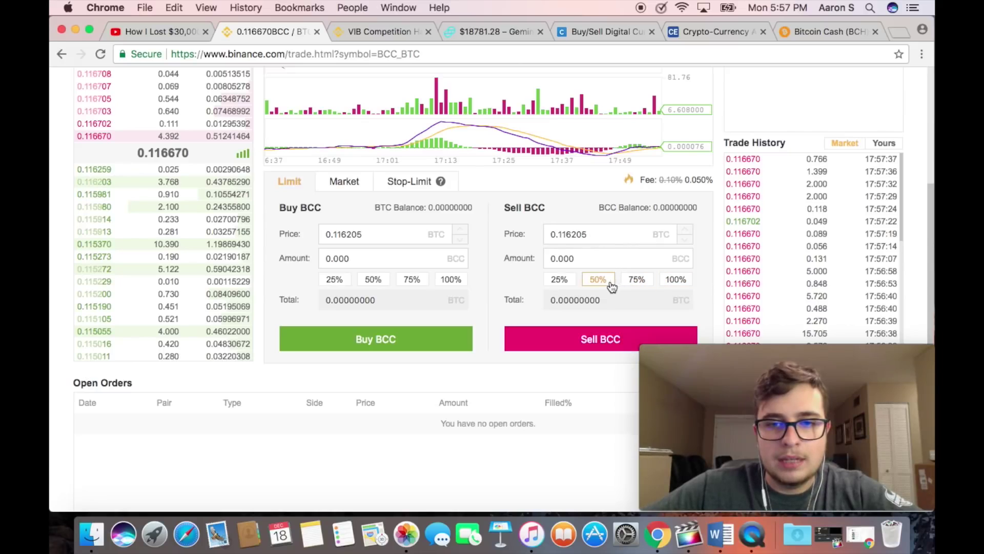
pyautogui.click(559, 279)
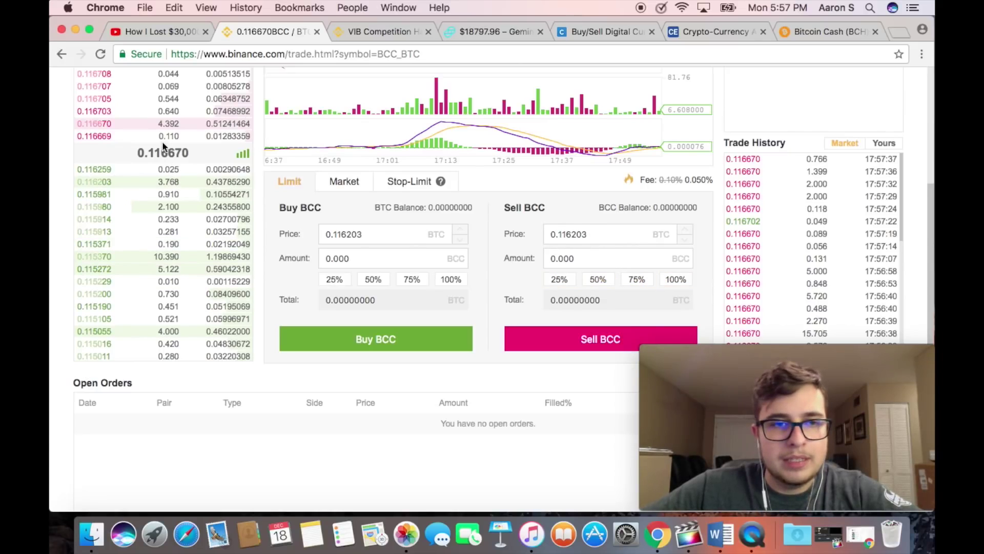
pyautogui.click(169, 168)
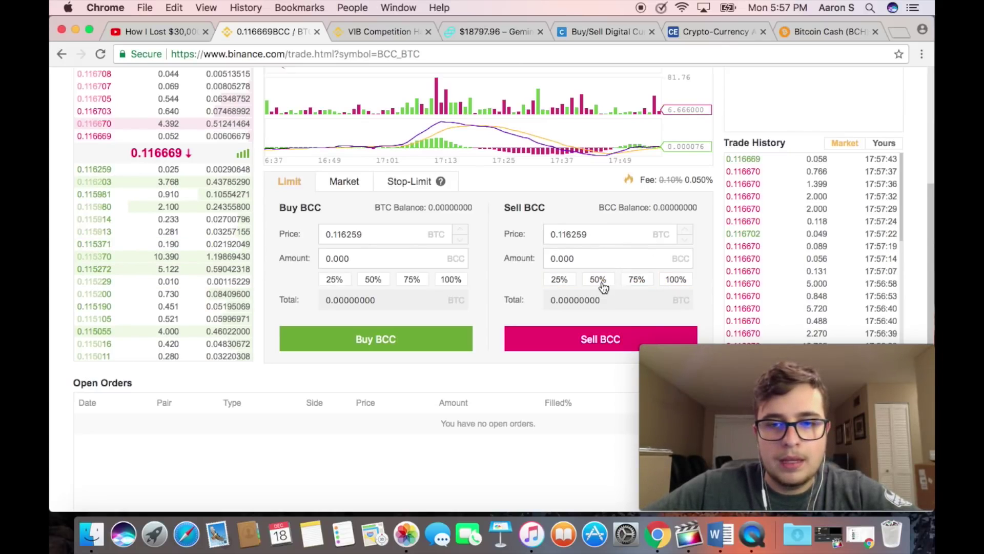
# Go to the Binance homepage and sort the BTC markets by 24h volume, highest first.
pyautogui.moveTo(933, 216); pyautogui.dragTo(127, 104)
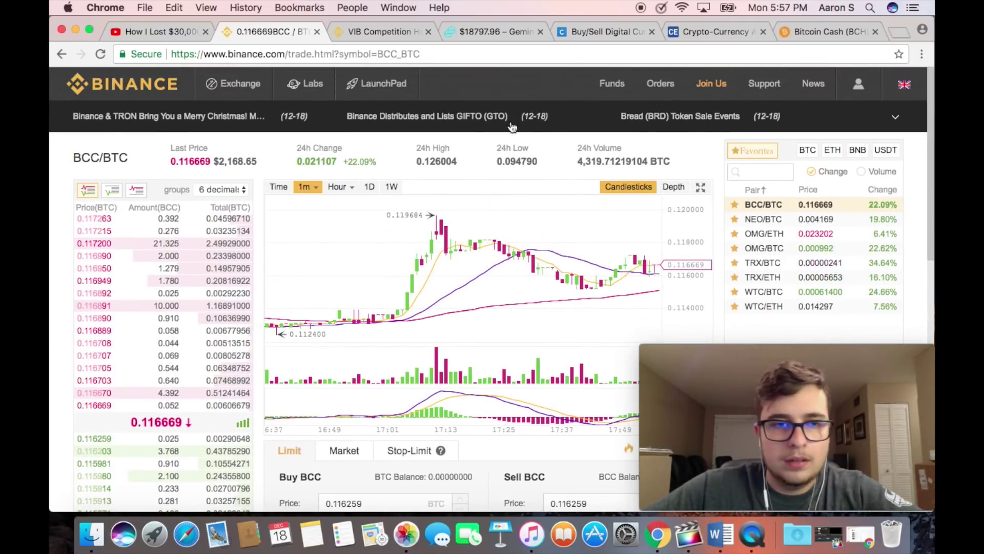
pyautogui.click(127, 100)
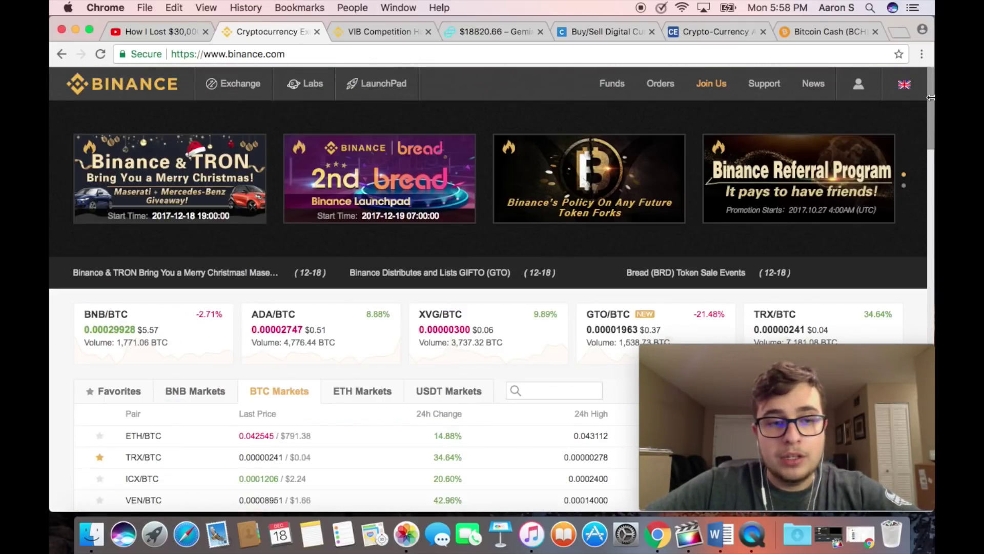
pyautogui.scroll(-5, 931, 97)
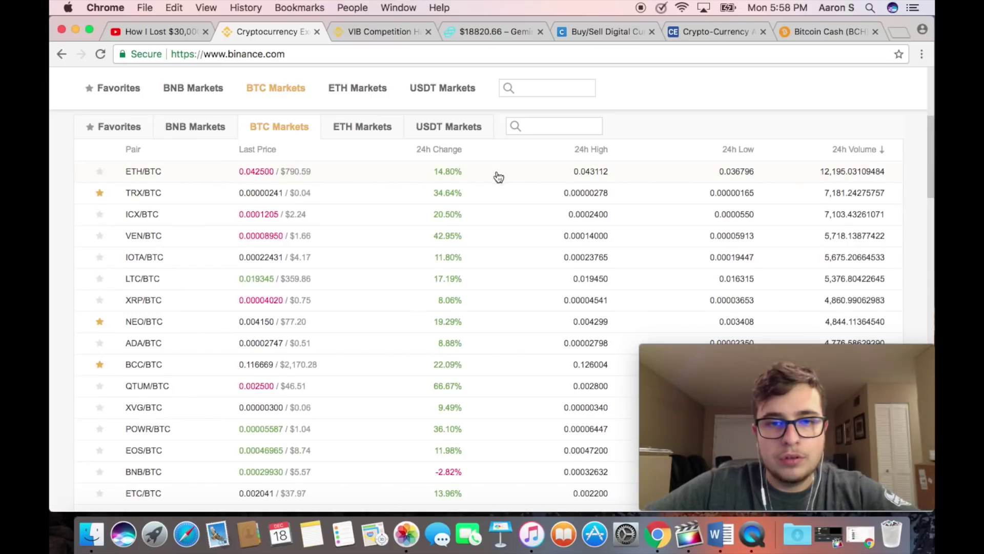
pyautogui.click(853, 152)
pyautogui.click(857, 155)
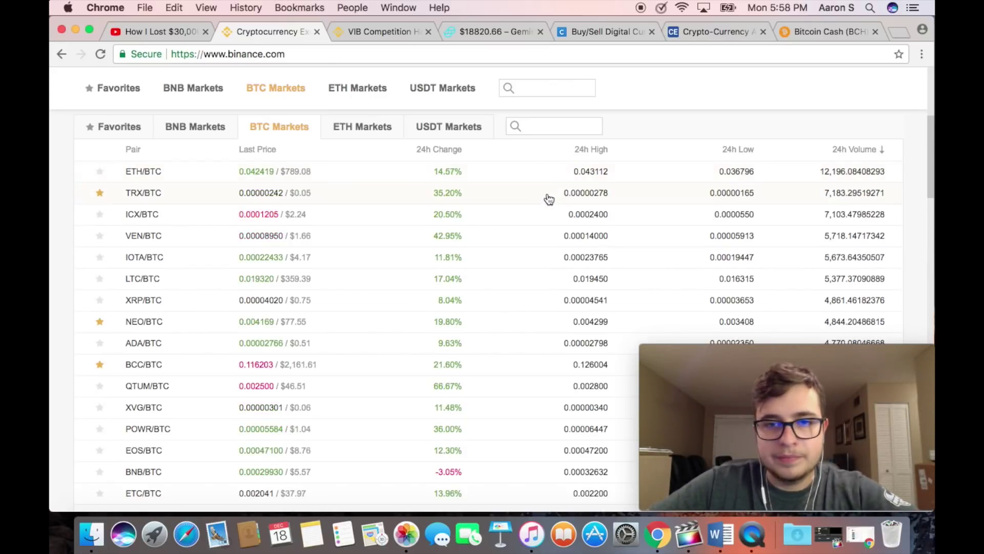
# Sort the BTC markets in ascending order by 24h high and by 24h low to compare the pairs.
pyautogui.click(586, 156)
pyautogui.click(589, 158)
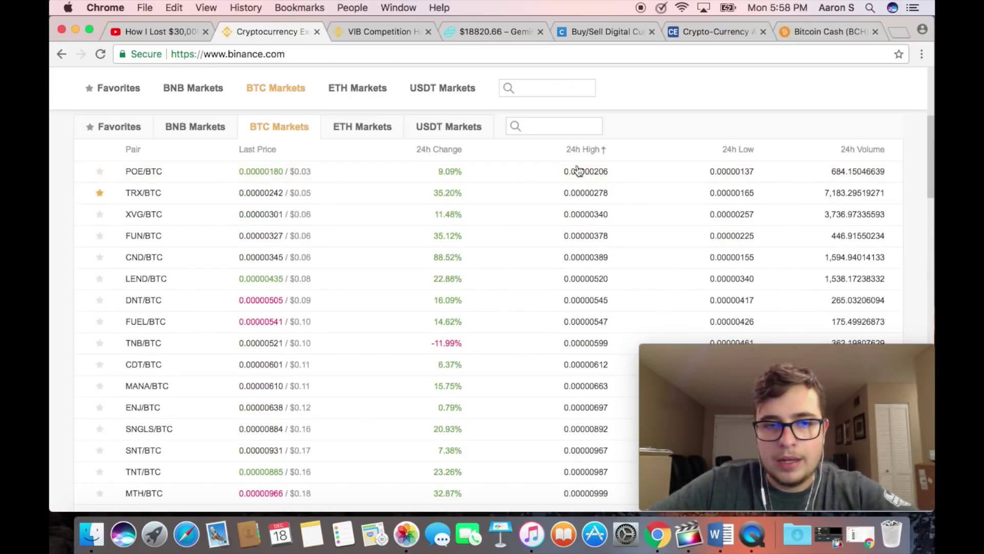
pyautogui.click(748, 152)
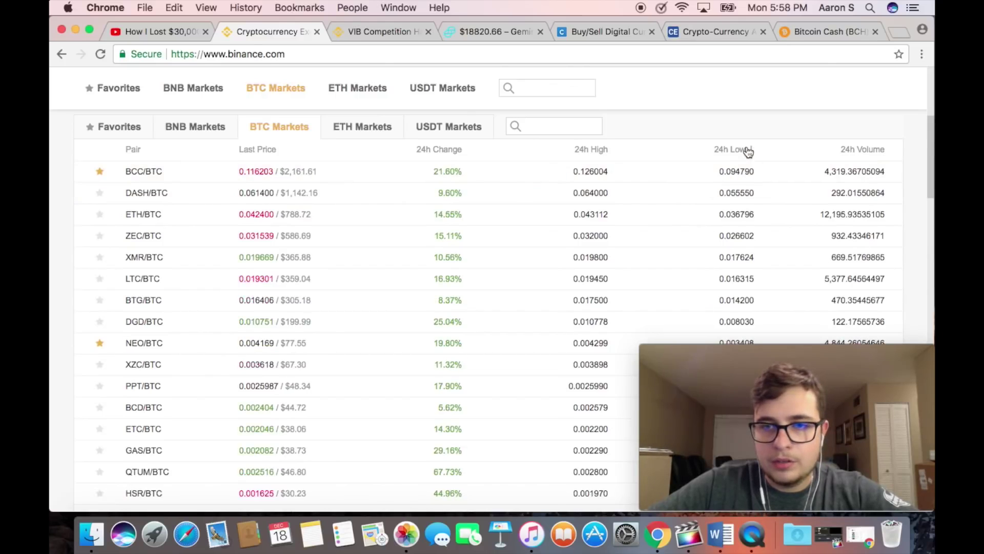
pyautogui.click(747, 152)
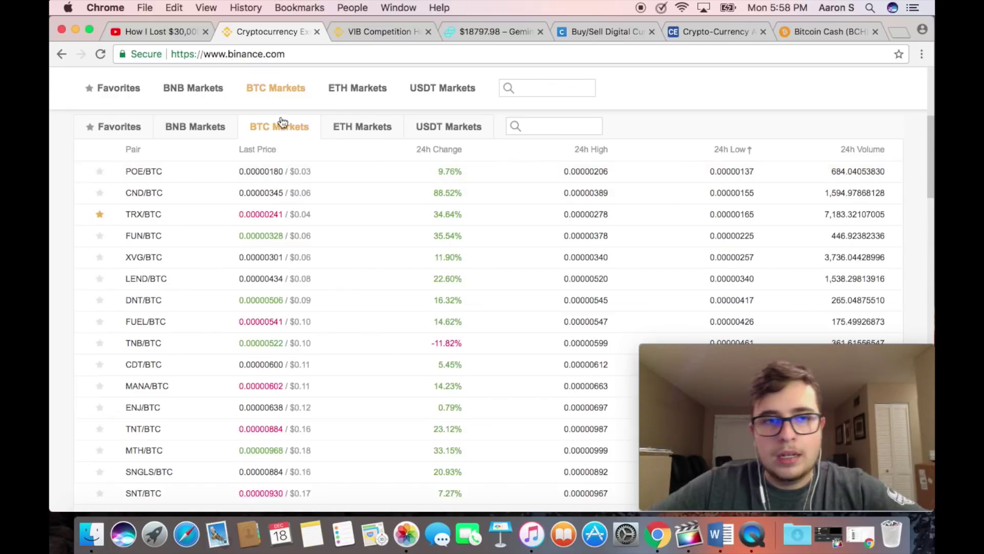
# Sort the ETH markets by 24h high and view the POE/ETH trading page before returning to the market list.
pyautogui.click(340, 133)
pyautogui.click(608, 157)
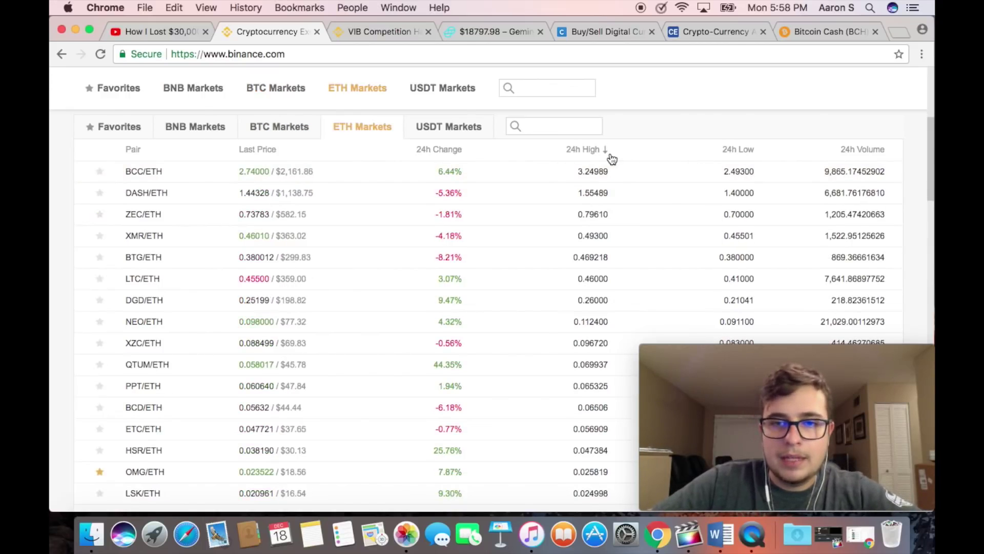
pyautogui.click(606, 156)
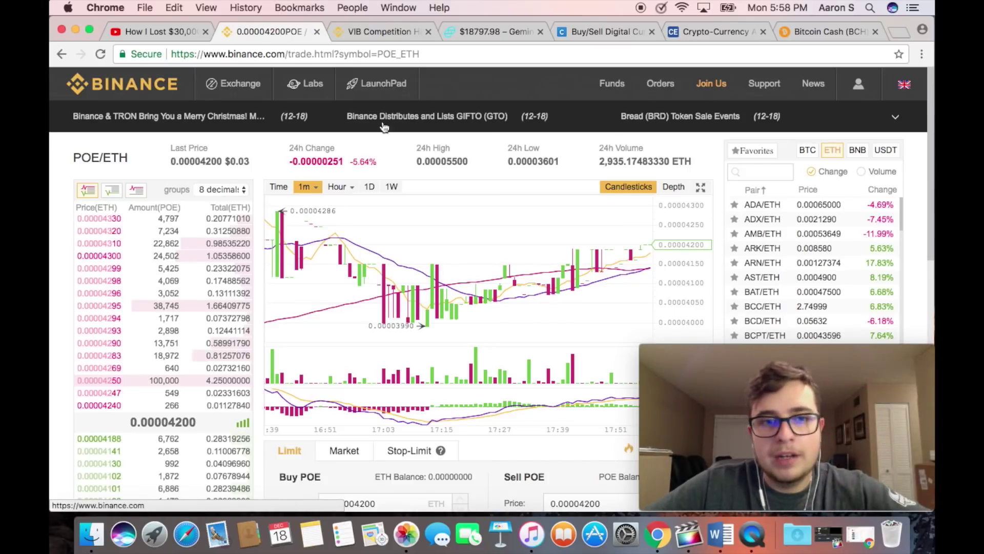
pyautogui.click(61, 53)
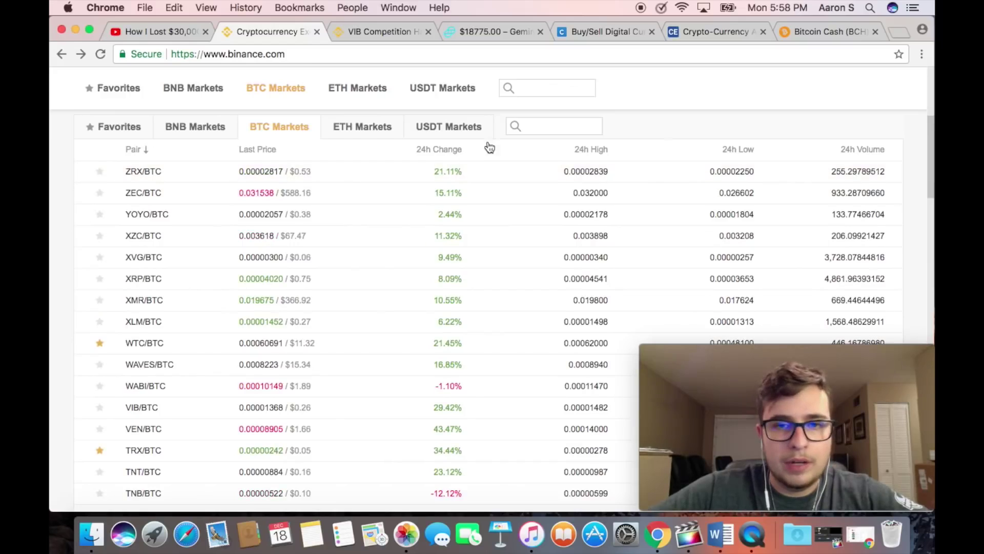
# Try the market search with the sample text "adadsdd" and clear it again.
pyautogui.click(528, 126)
pyautogui.write('adadsdd')
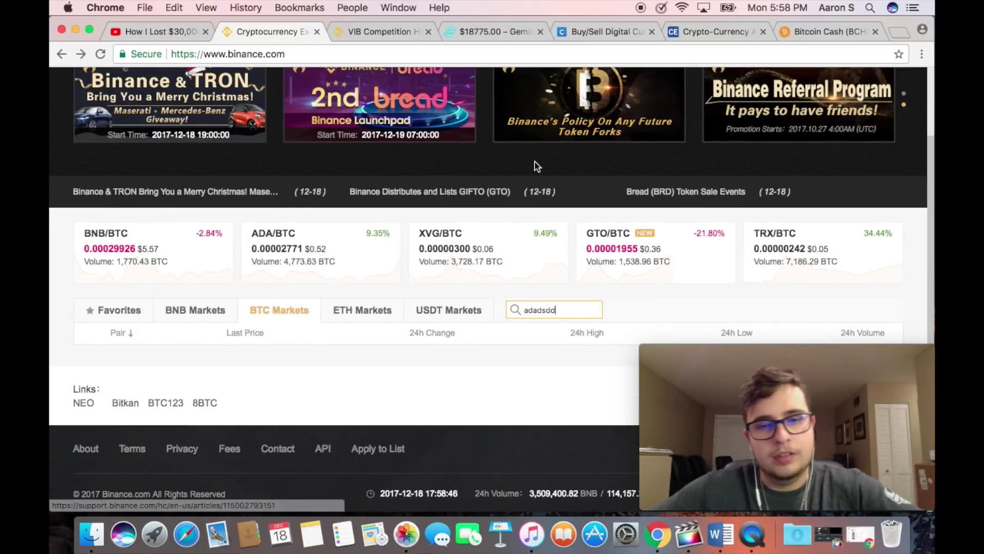
pyautogui.press('BackSpace')
pyautogui.press('BackSpace')
pyautogui.press('BackSpace')
pyautogui.press('BackSpace')
pyautogui.press('BackSpace')
pyautogui.press('BackSpace')
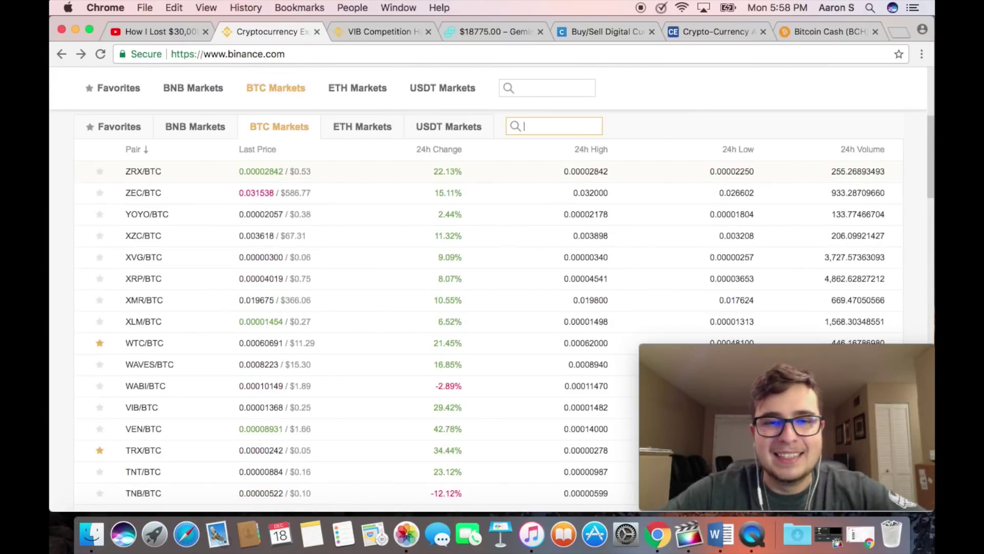
# Browse the homepage's USDT, BTC and ETH market lists.
pyautogui.click(458, 129)
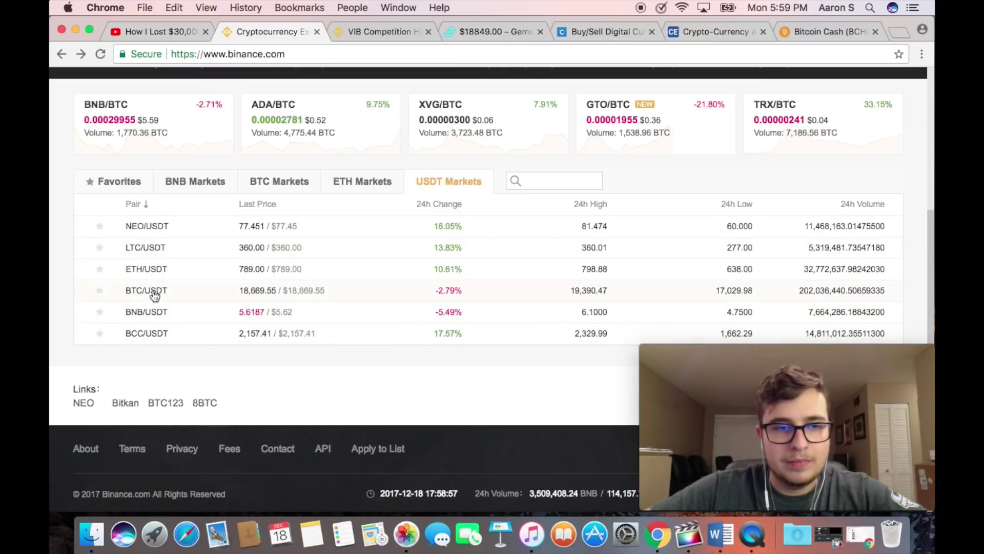
pyautogui.click(272, 185)
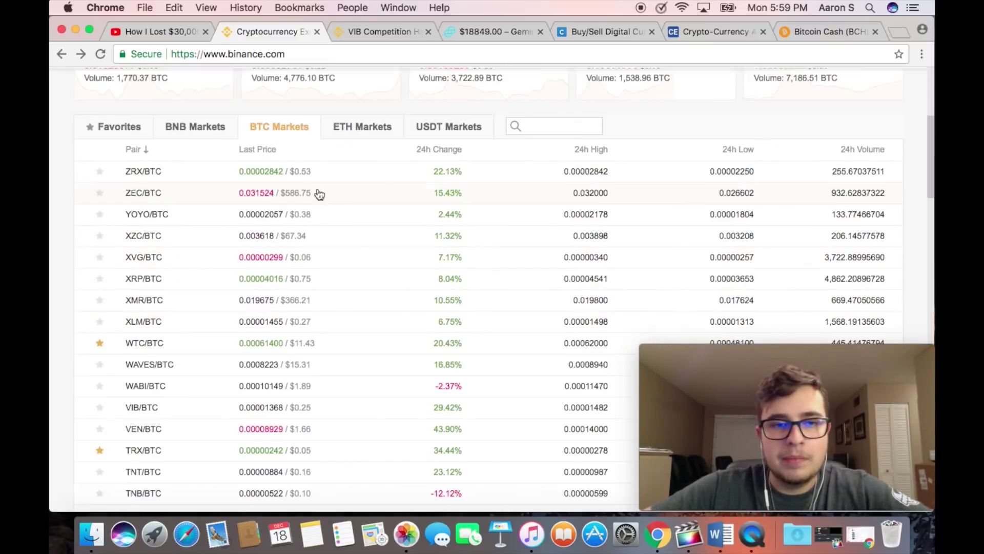
pyautogui.click(365, 132)
pyautogui.click(301, 129)
pyautogui.click(333, 133)
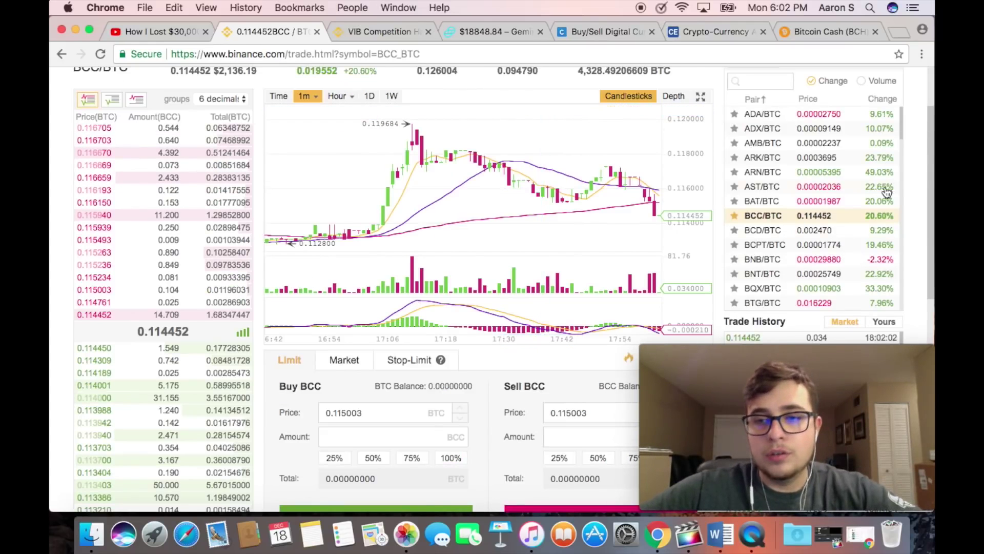
# Look over the BCC/BTC order forms and trade history and return to the price chart.
pyautogui.scroll(-2, 932, 186)
pyautogui.scroll(-2, 932, 186)
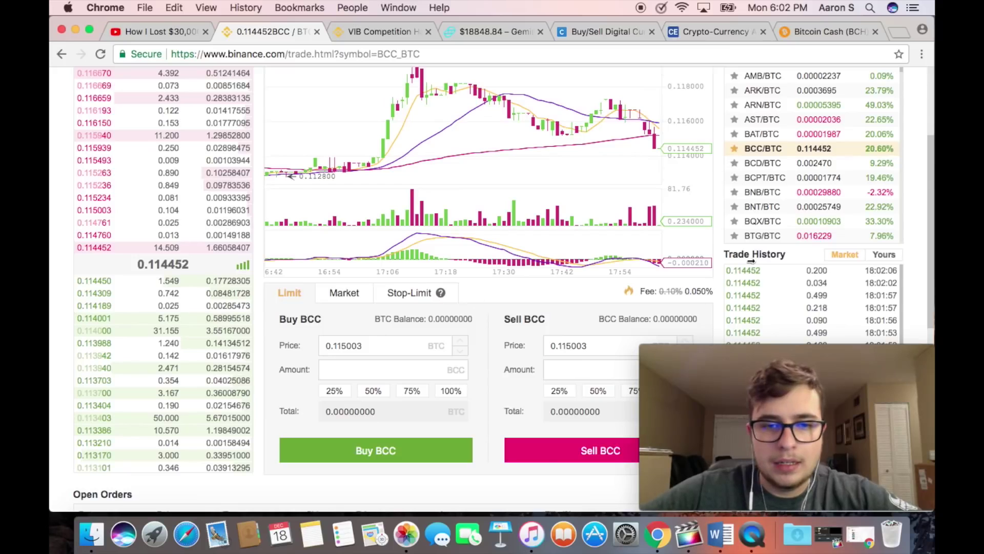
pyautogui.scroll(5, 752, 261)
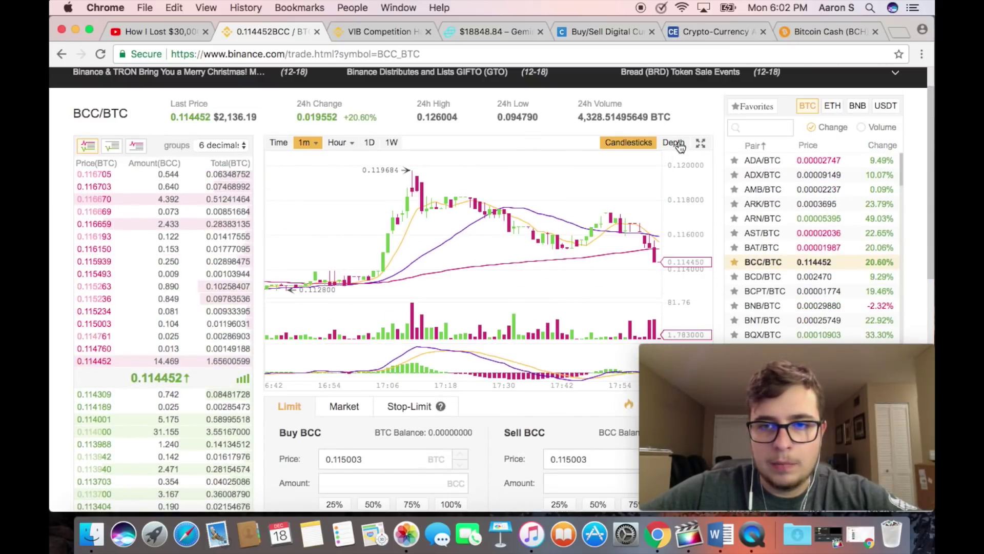
# View the BCC/BTC depth chart and look over the order forms below it.
pyautogui.click(674, 143)
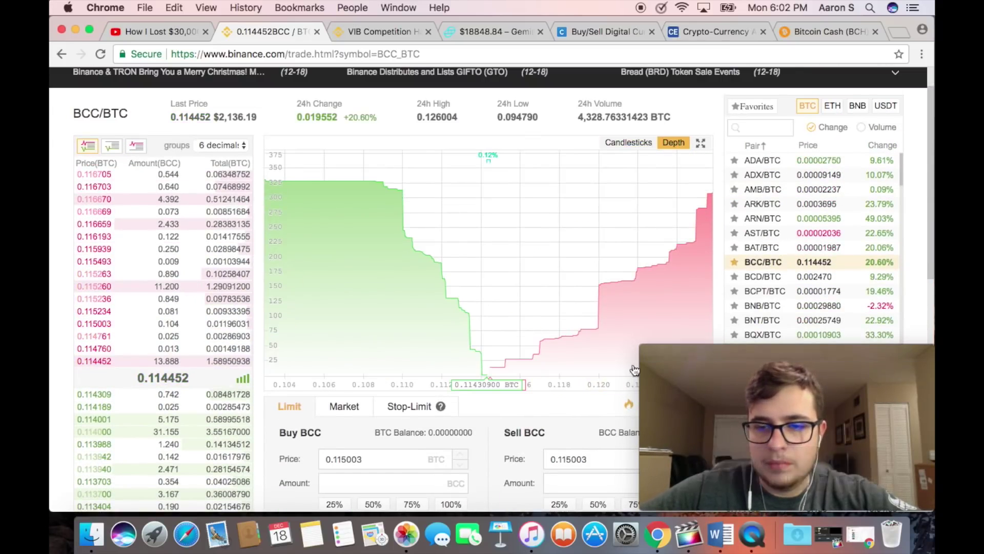
pyautogui.click(663, 355)
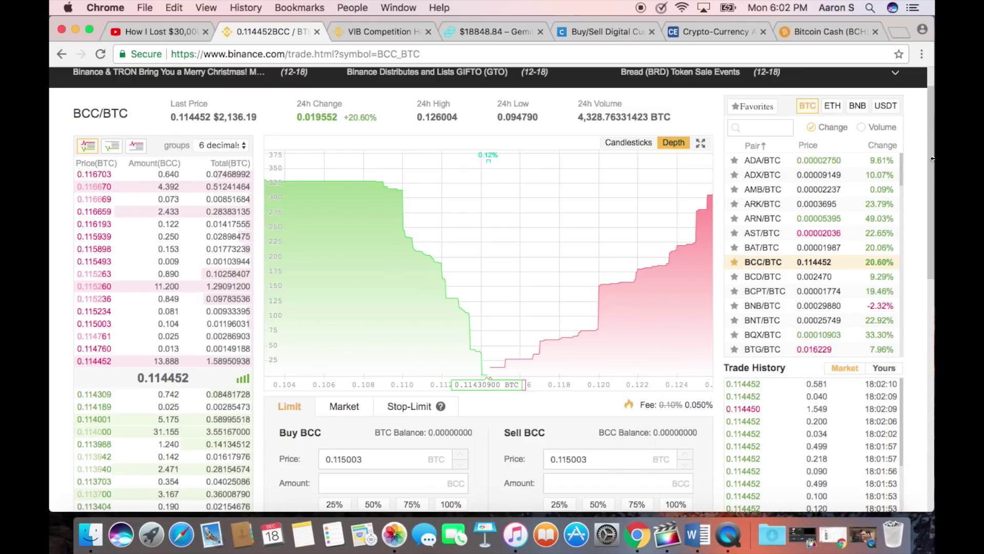
pyautogui.scroll(-1, 933, 174)
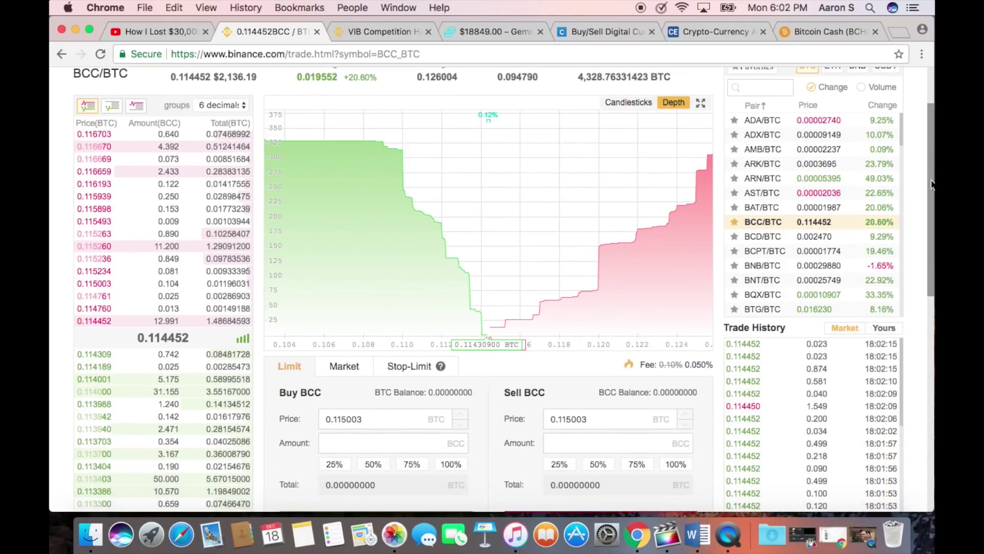
pyautogui.scroll(-2, 933, 184)
pyautogui.click(437, 376)
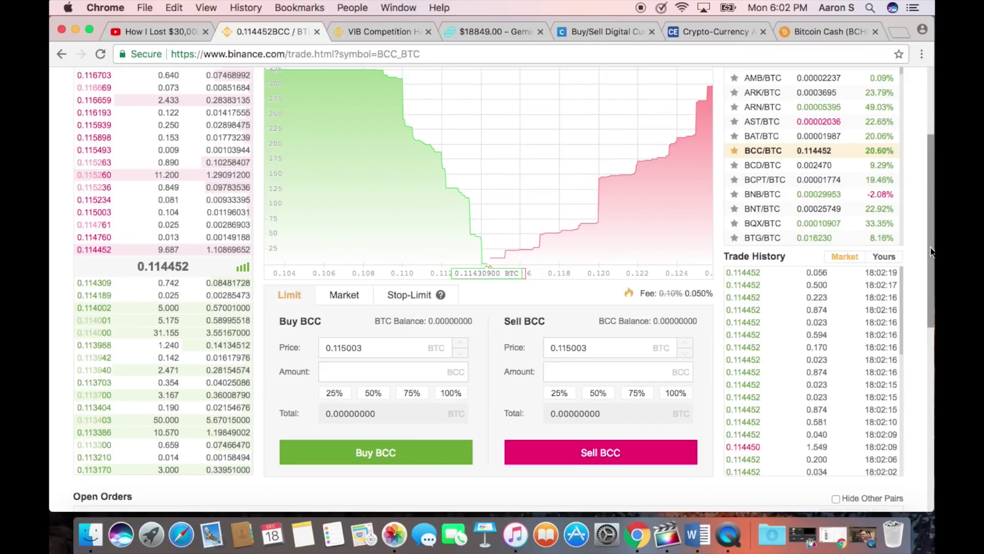
pyautogui.scroll(3, 919, 203)
pyautogui.scroll(2, 918, 203)
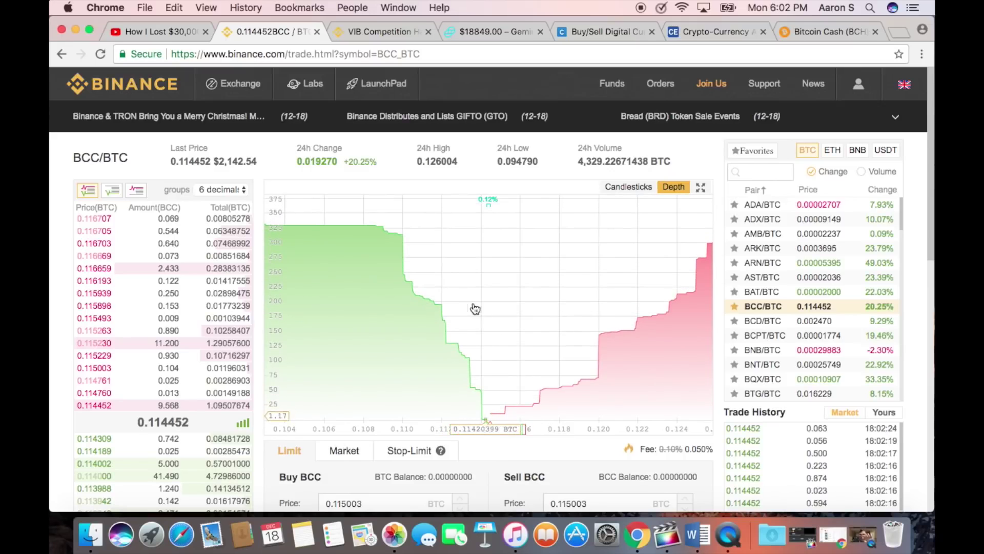
# Switch the BCC/BTC chart back to candlesticks and step through the 5m, 15m, 30m and 1D intervals.
pyautogui.click(629, 186)
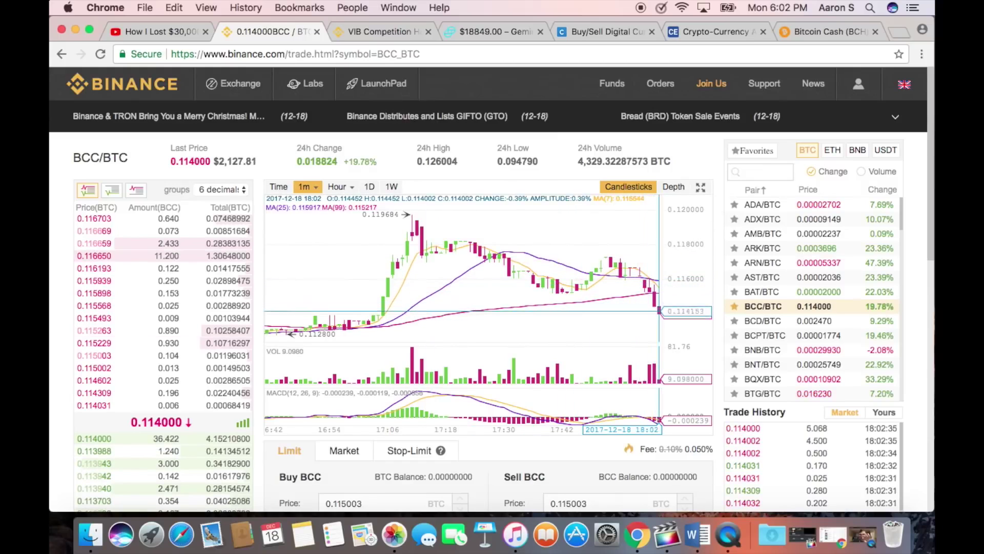
pyautogui.click(319, 192)
pyautogui.click(318, 226)
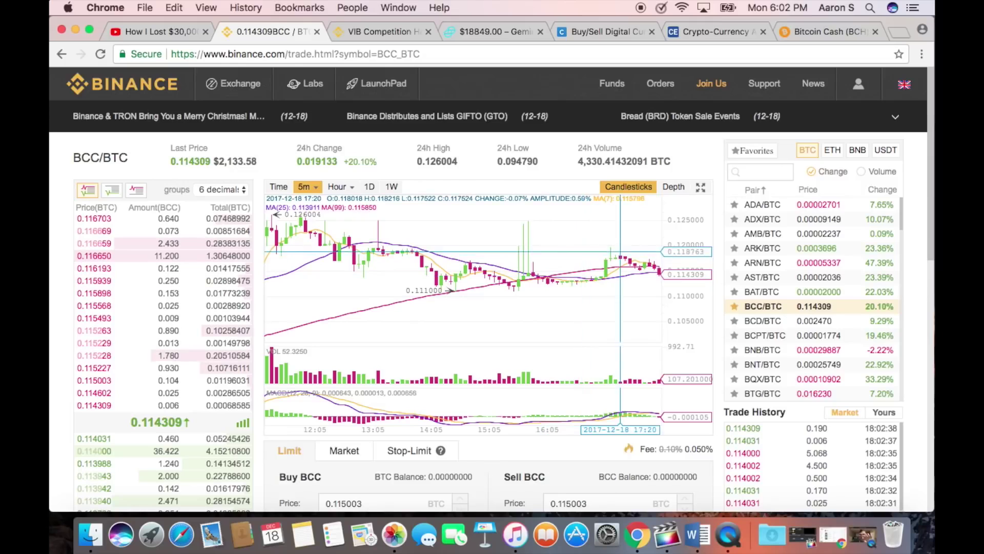
pyautogui.click(305, 187)
pyautogui.click(314, 242)
pyautogui.click(305, 186)
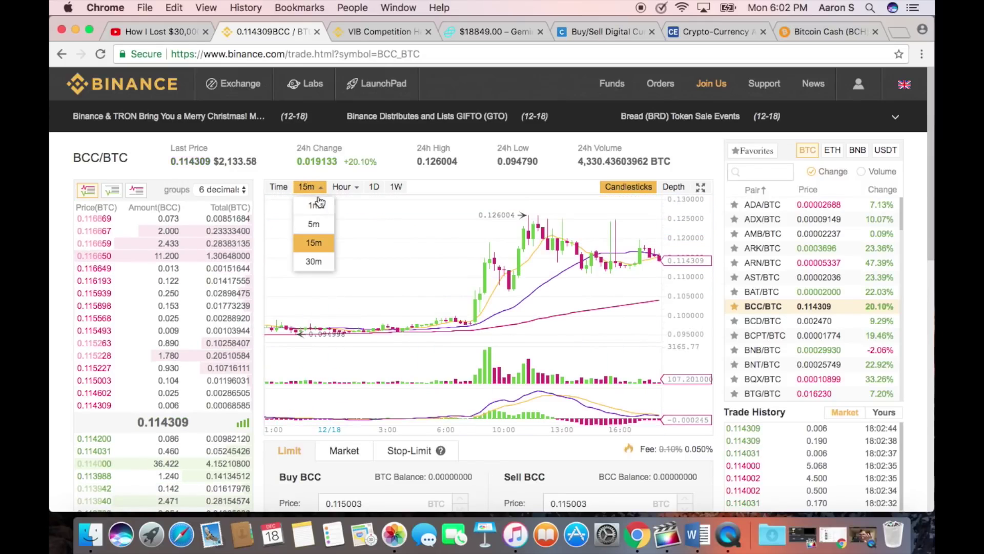
pyautogui.click(314, 262)
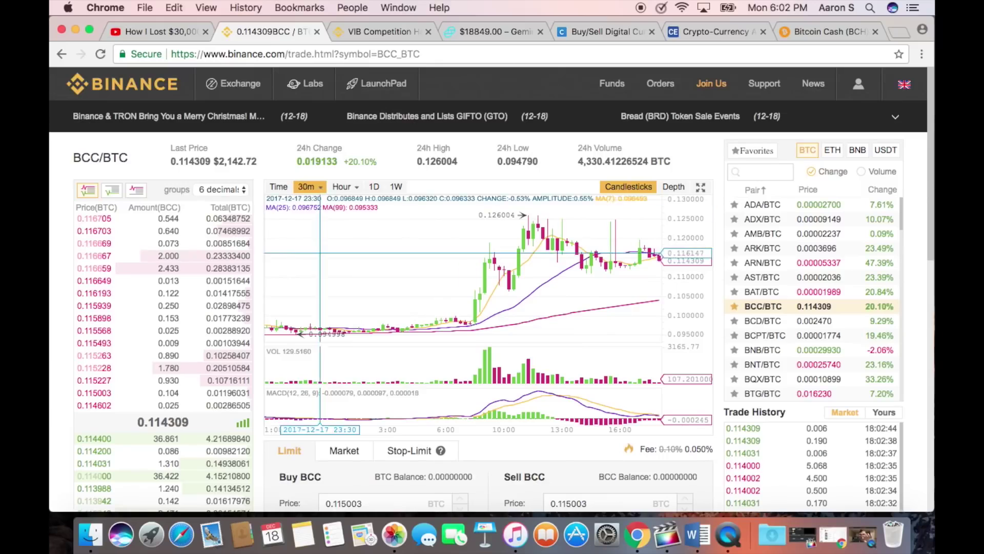
pyautogui.click(373, 187)
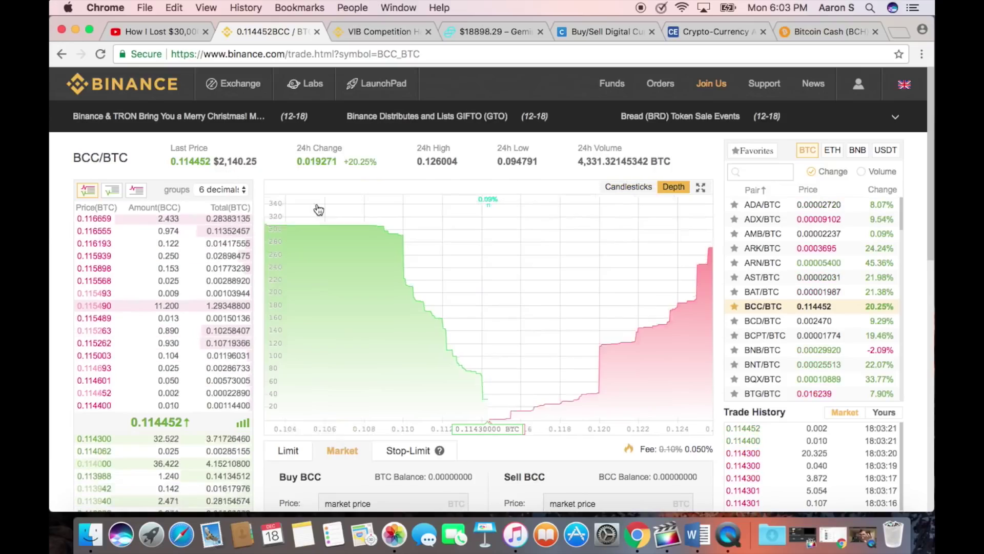
# Compare the Limit and Market order forms for BCC, ending on the Market form.
pyautogui.scroll(-3, 927, 188)
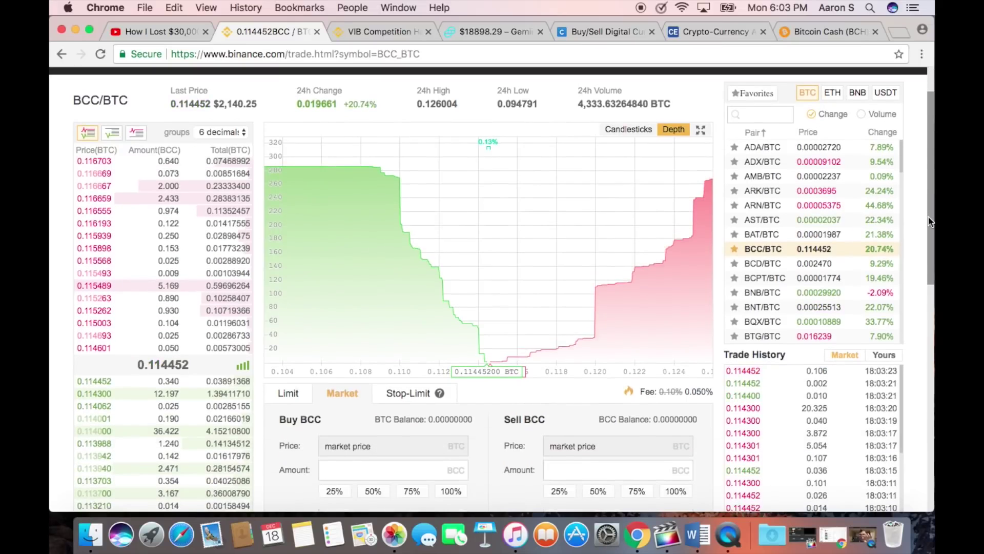
pyautogui.click(281, 317)
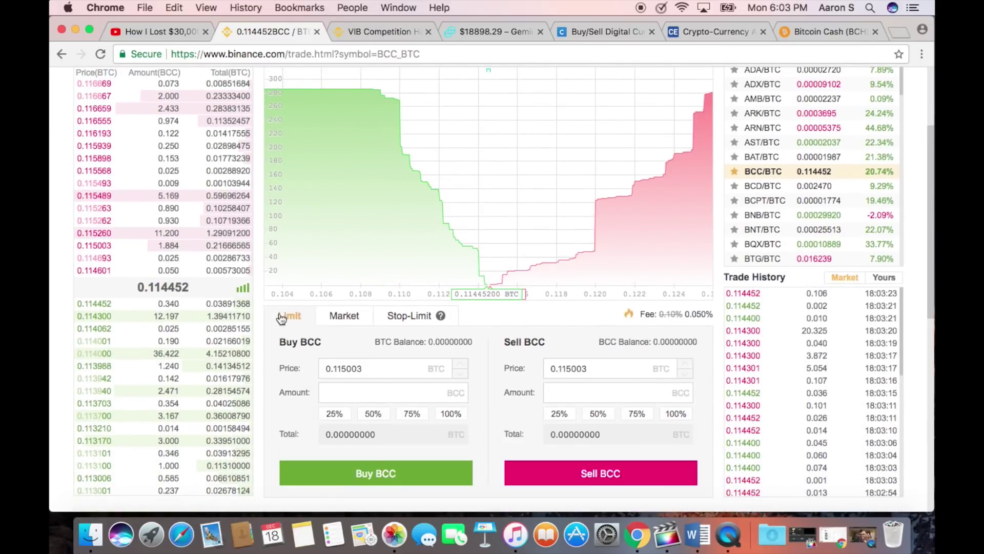
pyautogui.click(335, 321)
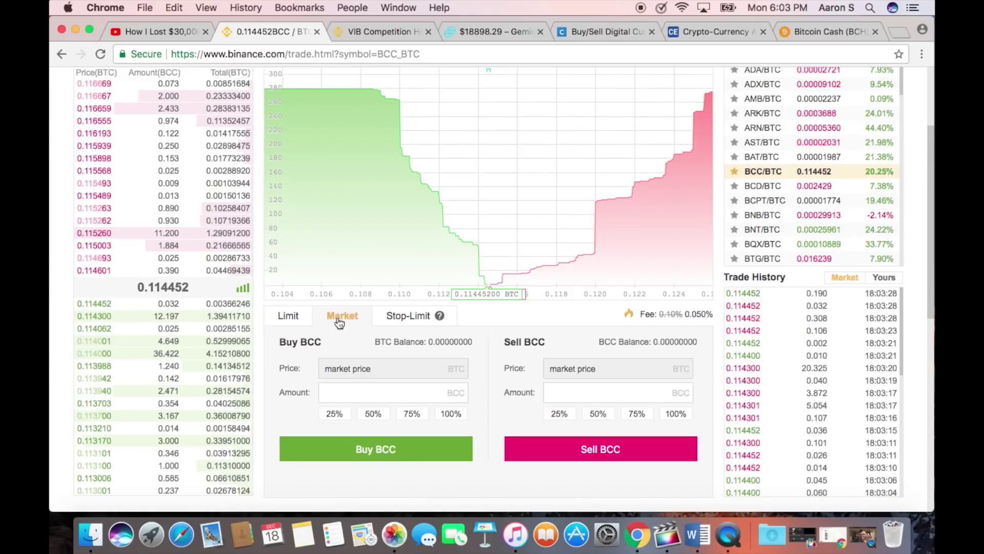
pyautogui.scroll(-1, 910, 232)
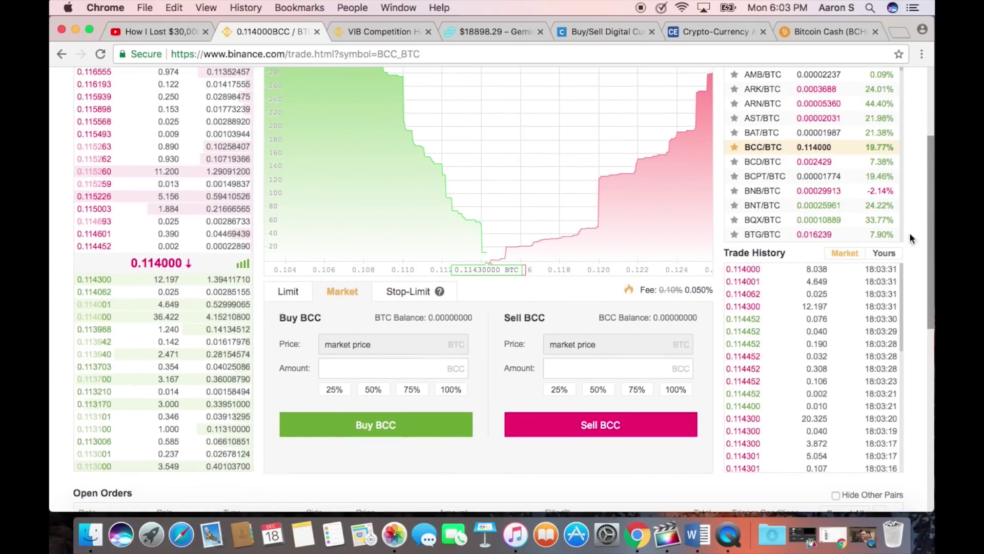
pyautogui.click(307, 293)
pyautogui.click(344, 292)
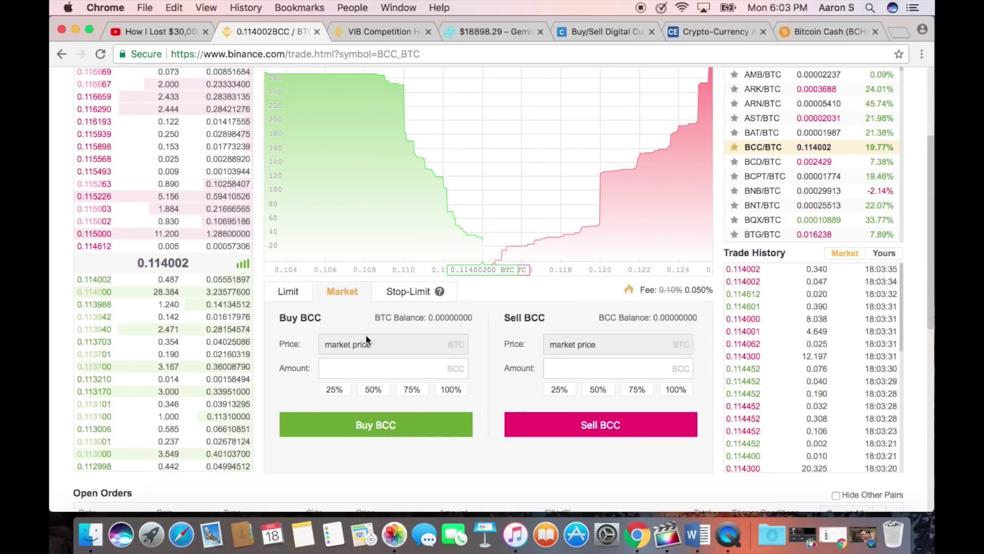
# Fill the market buy amount with 100% and 25% of the balance, and the market sell amount with 100%.
pyautogui.click(377, 369)
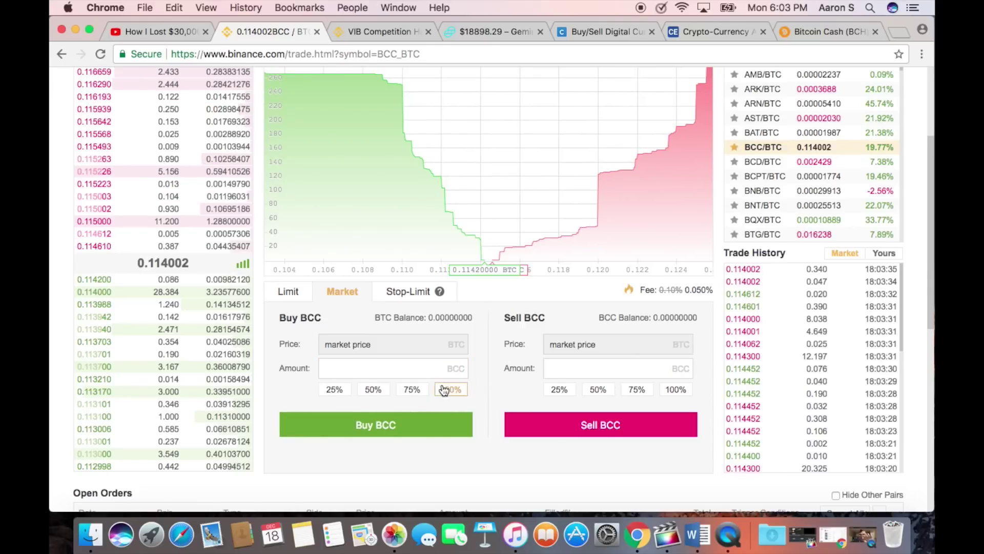
pyautogui.click(446, 389)
pyautogui.click(338, 389)
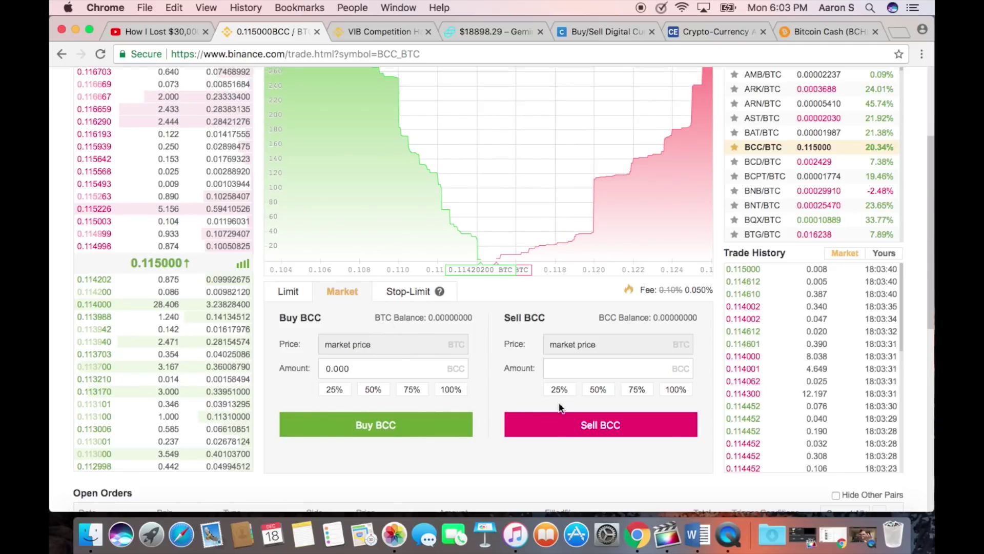
pyautogui.click(677, 389)
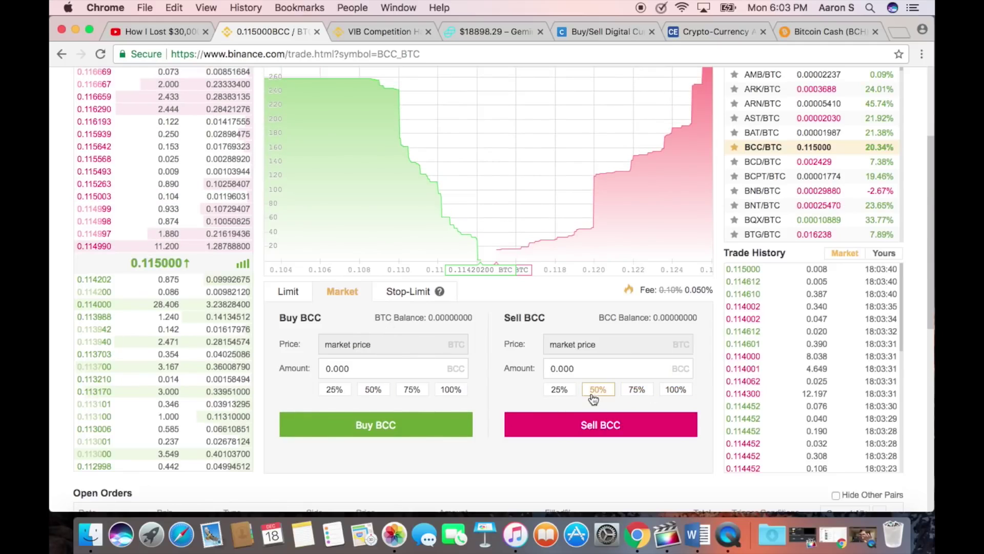
pyautogui.click(675, 389)
pyautogui.click(652, 423)
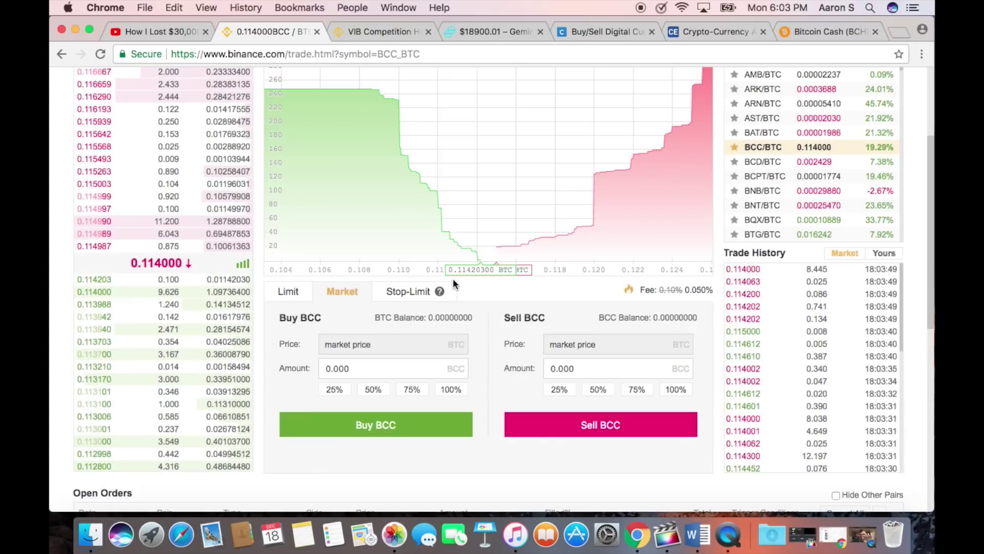
# Open the Stop-Limit order form, read its explanation and return to the Market order form.
pyautogui.click(417, 301)
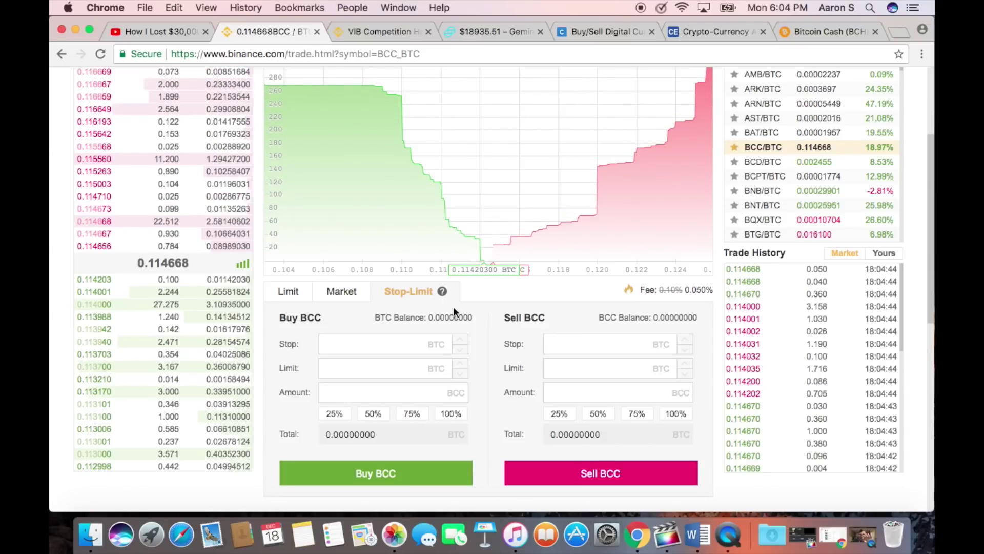
pyautogui.moveTo(442, 291)
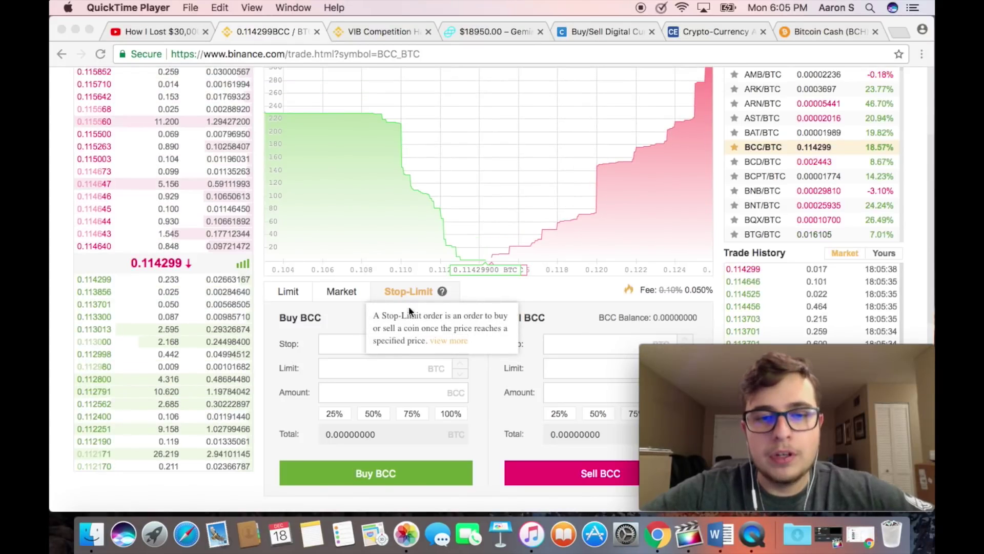
pyautogui.click(440, 291)
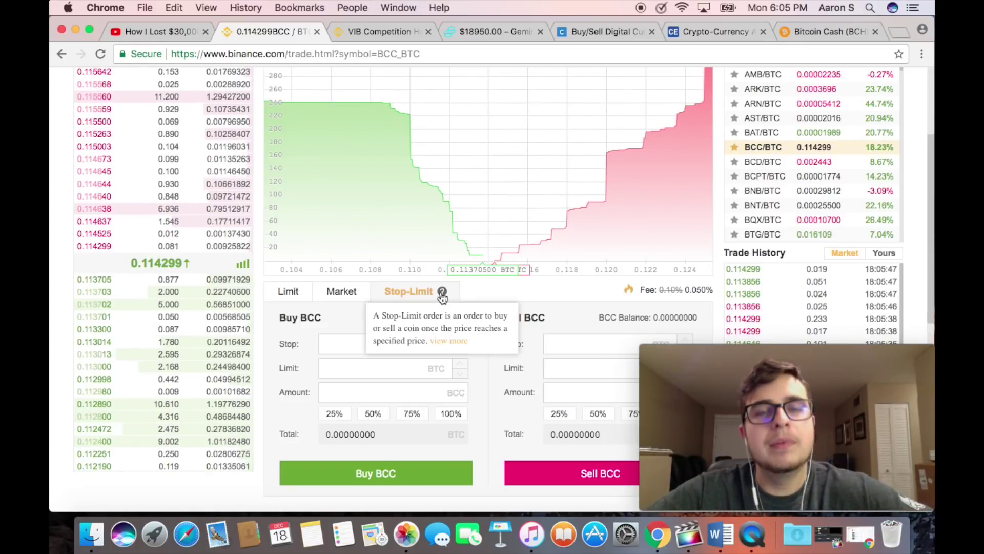
pyautogui.click(345, 298)
pyautogui.click(301, 296)
pyautogui.click(341, 293)
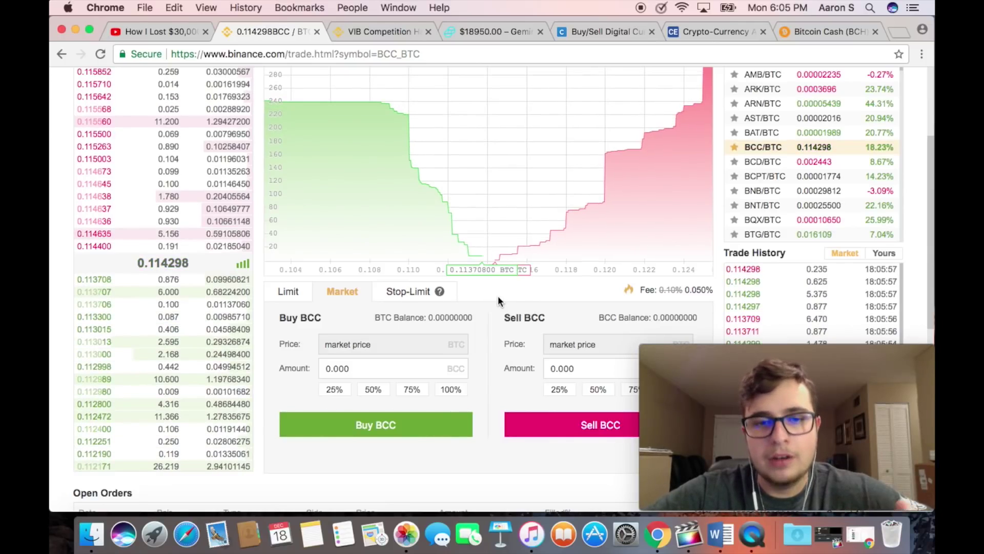
pyautogui.moveTo(440, 291)
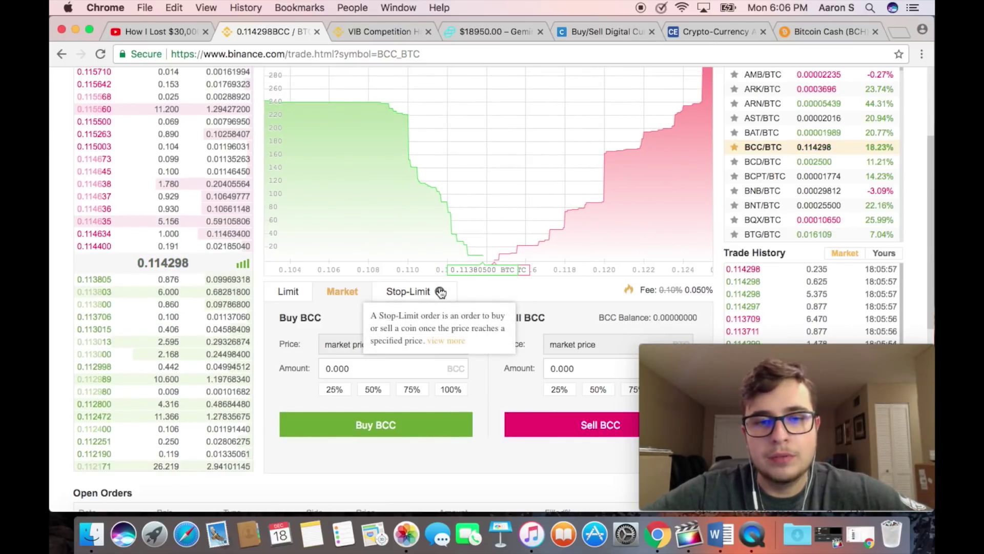
# Highlight the trading fee above the BCC order forms and search the BTC pairs for bnb.
pyautogui.press('super+Tab')
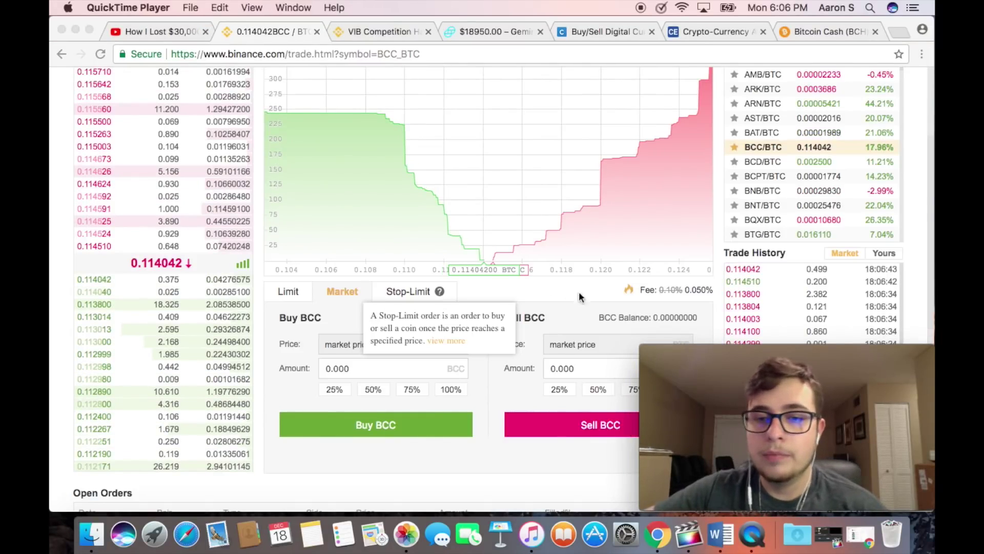
pyautogui.click(643, 289)
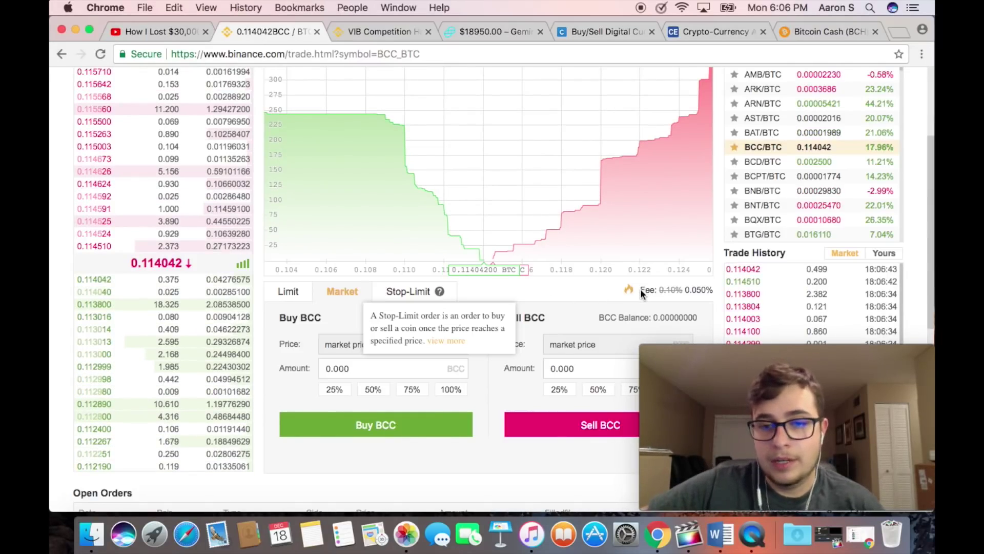
pyautogui.moveTo(641, 288); pyautogui.dragTo(679, 287)
pyautogui.click(677, 291)
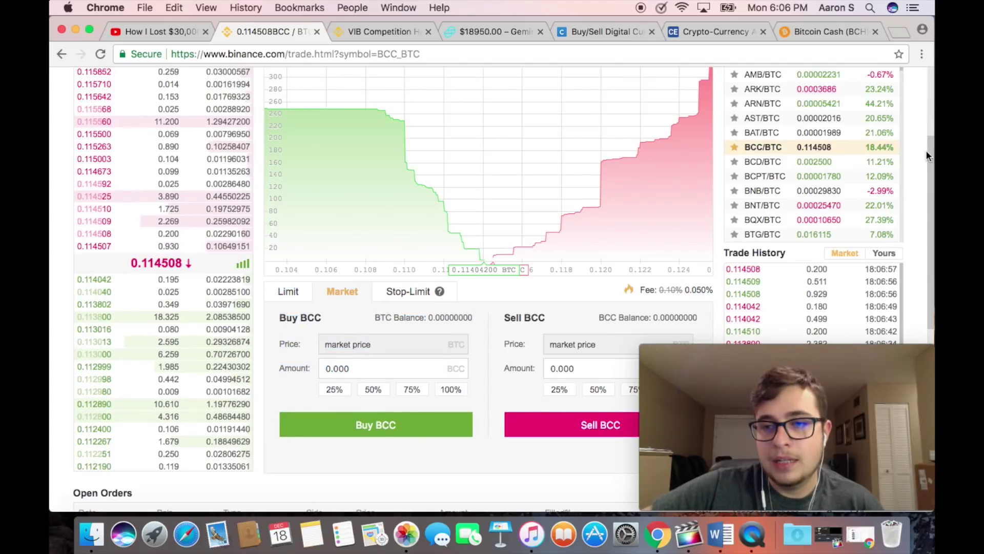
pyautogui.moveTo(931, 159); pyautogui.dragTo(909, 114)
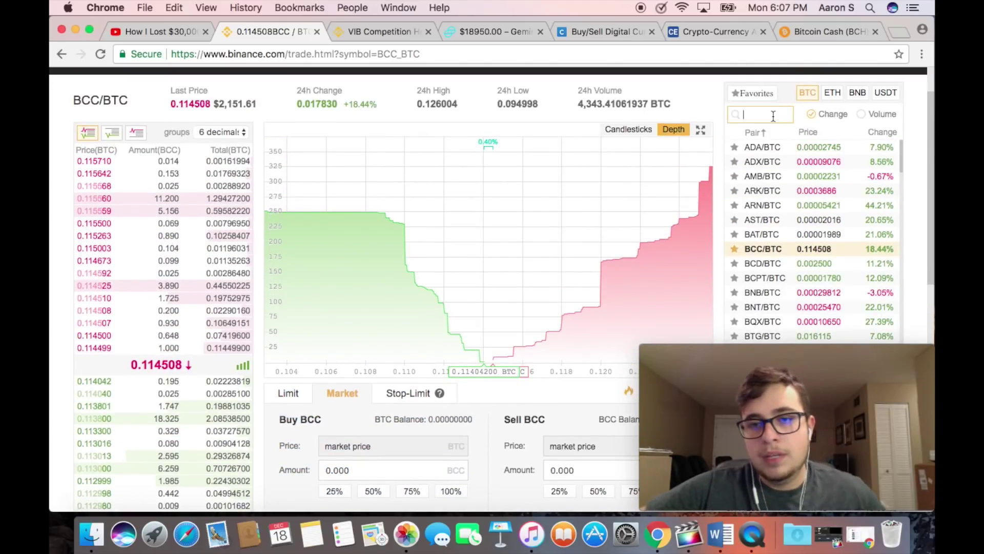
pyautogui.scroll(-5, 669, 260)
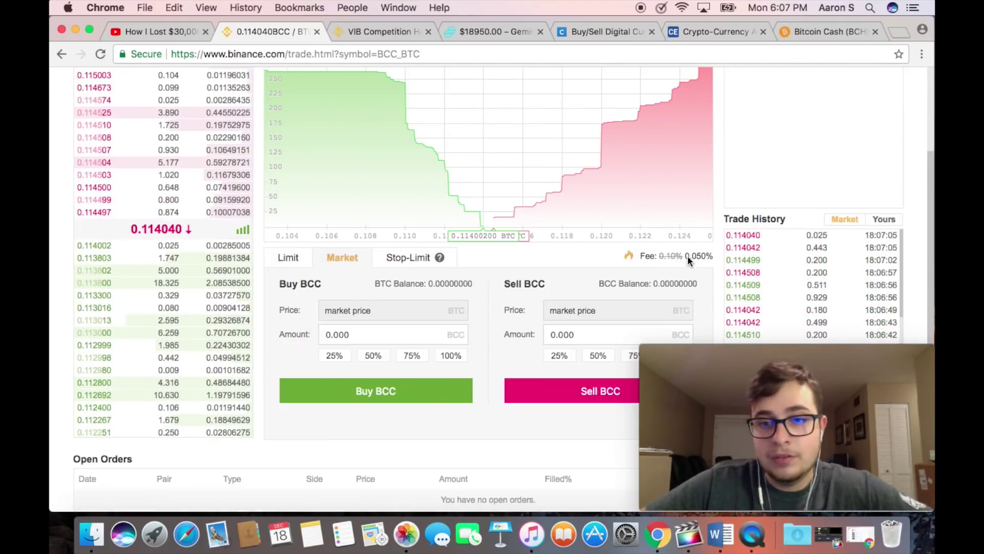
pyautogui.moveTo(685, 256); pyautogui.dragTo(695, 253)
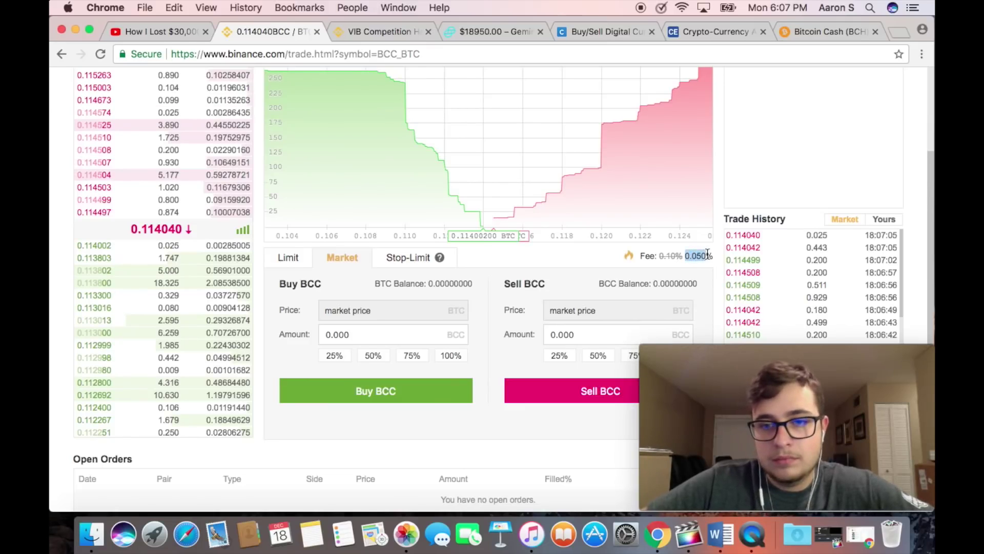
pyautogui.click(707, 255)
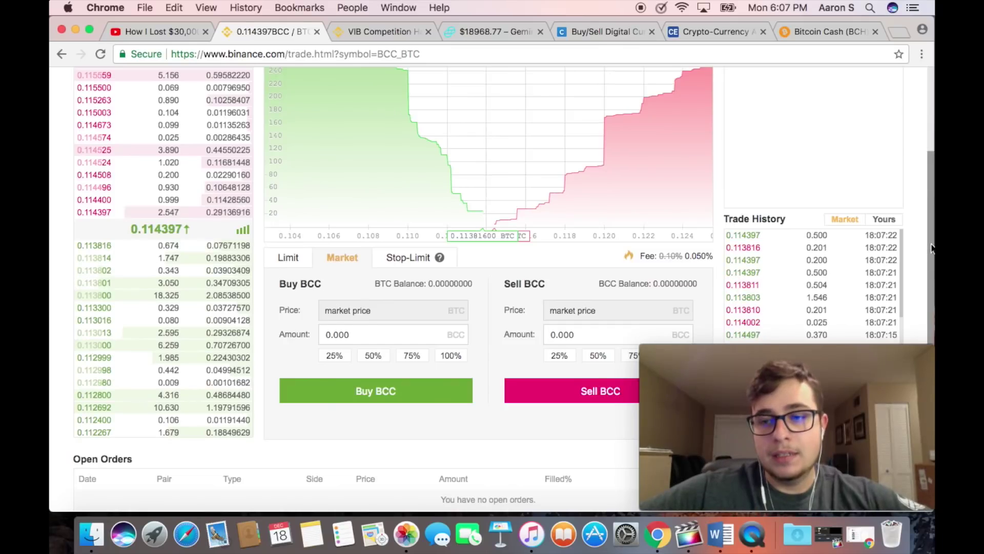
# Open the Deposits & Withdrawals page and filter the coin list by eth.
pyautogui.moveTo(929, 245); pyautogui.dragTo(918, 104)
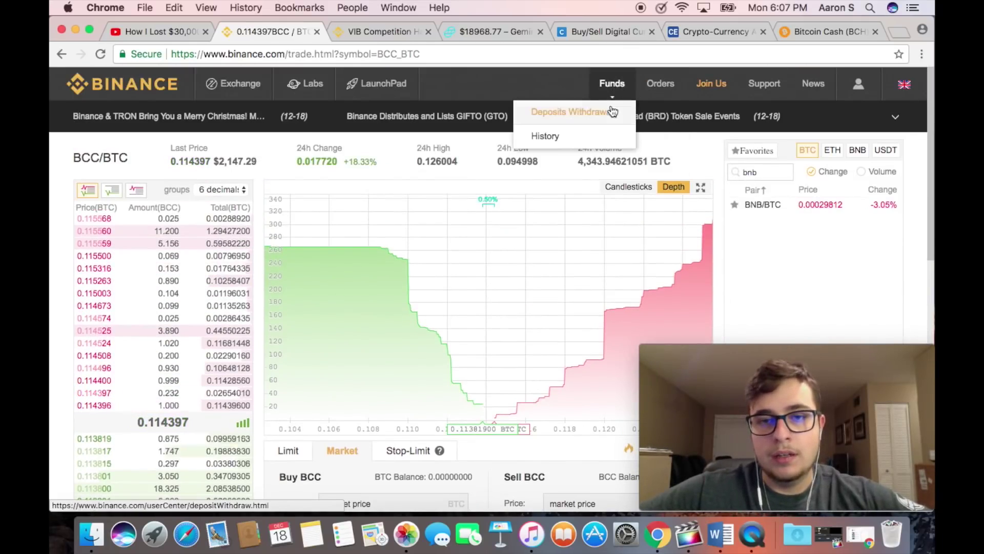
pyautogui.click(600, 110)
pyautogui.write('eth')
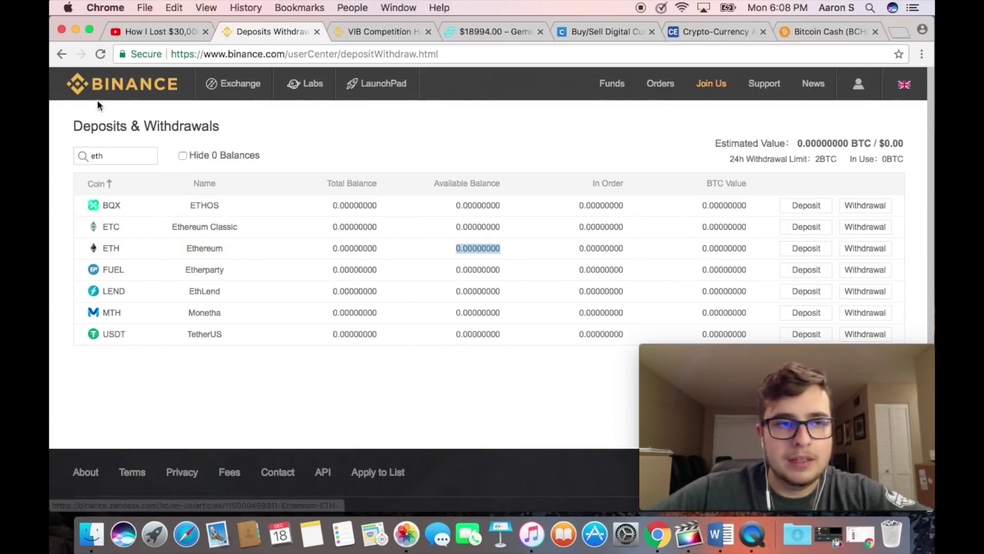
# Return to the BCC/BTC trading page and filter the BTC pairs by bnb.
pyautogui.click(79, 82)
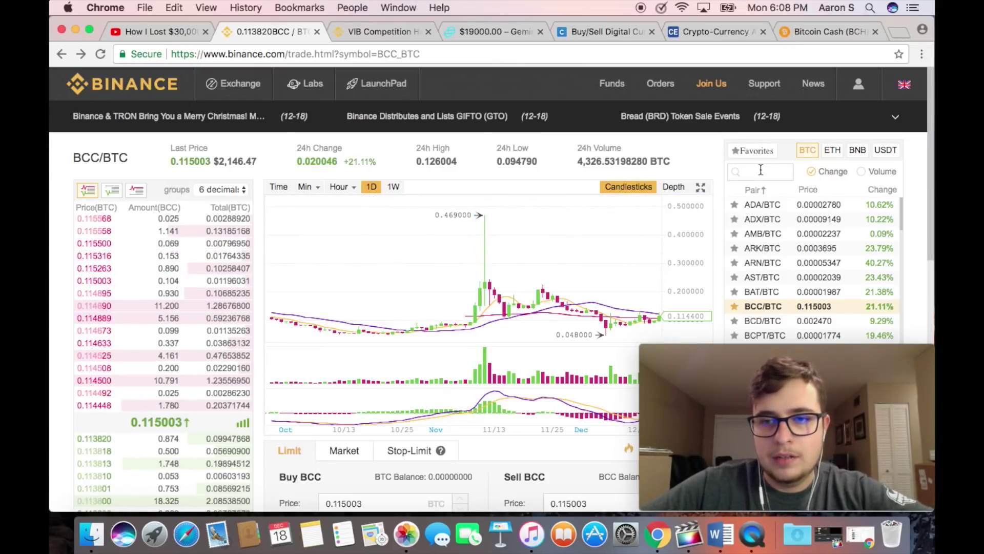
pyautogui.click(761, 172)
pyautogui.write('bnb')
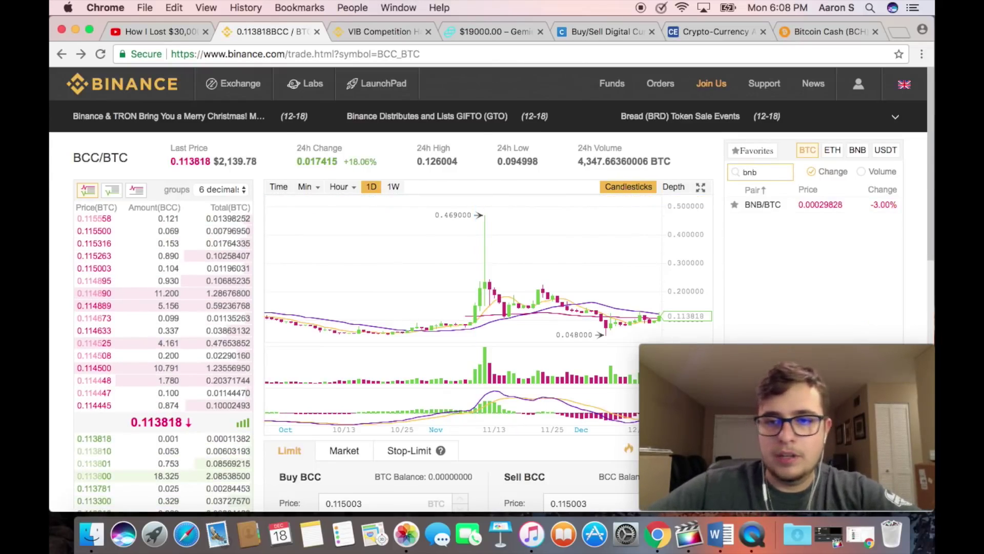
# Show the ETH market pairs filtered by bnb and clear the filter to list all ETH pairs.
pyautogui.moveTo(870, 104)
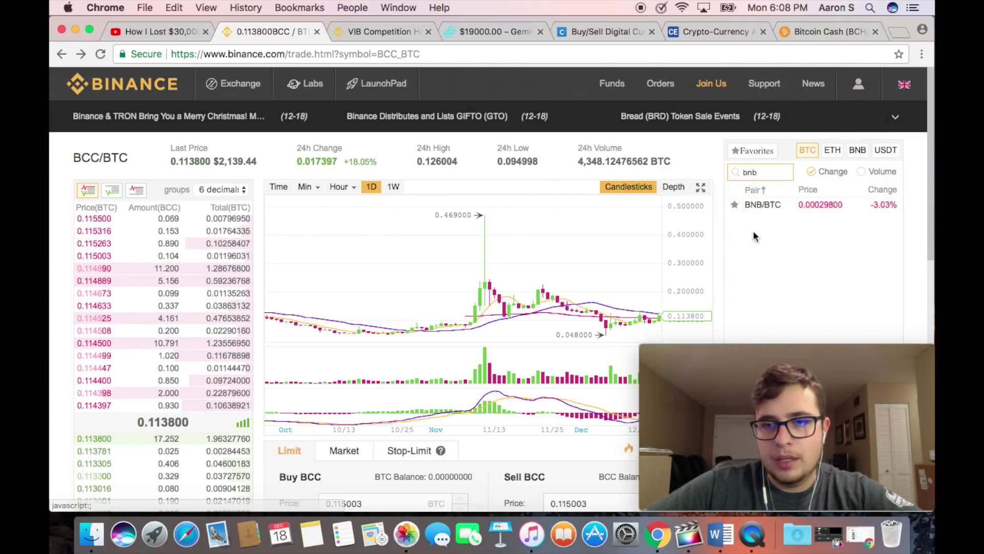
pyautogui.click(830, 150)
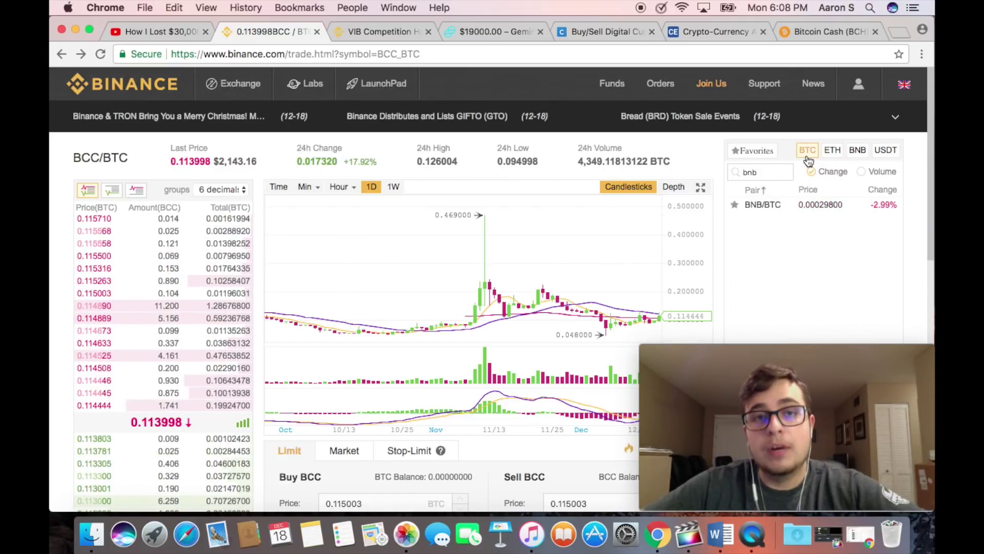
pyautogui.click(832, 150)
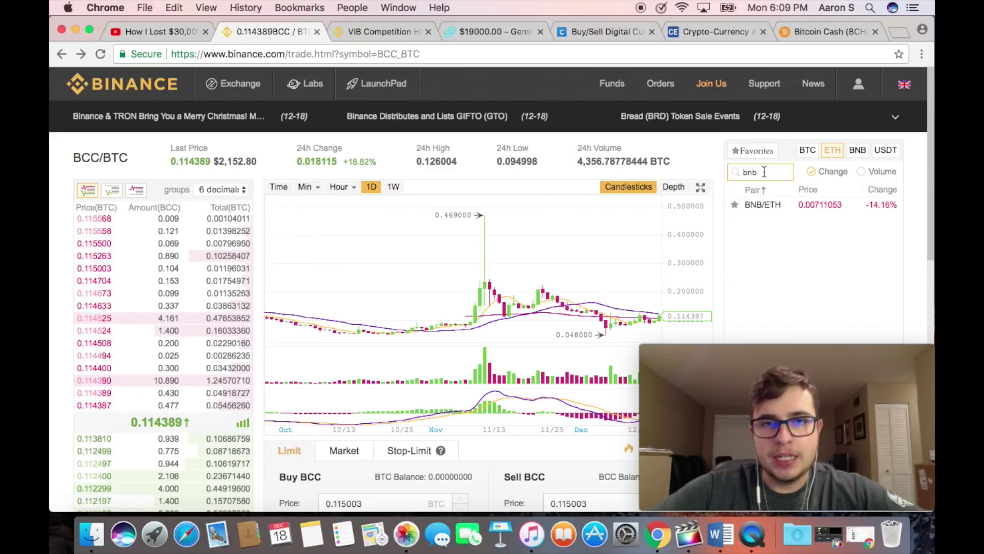
pyautogui.press('BackSpace')
pyautogui.press('BackSpace')
pyautogui.press('BackSpace')
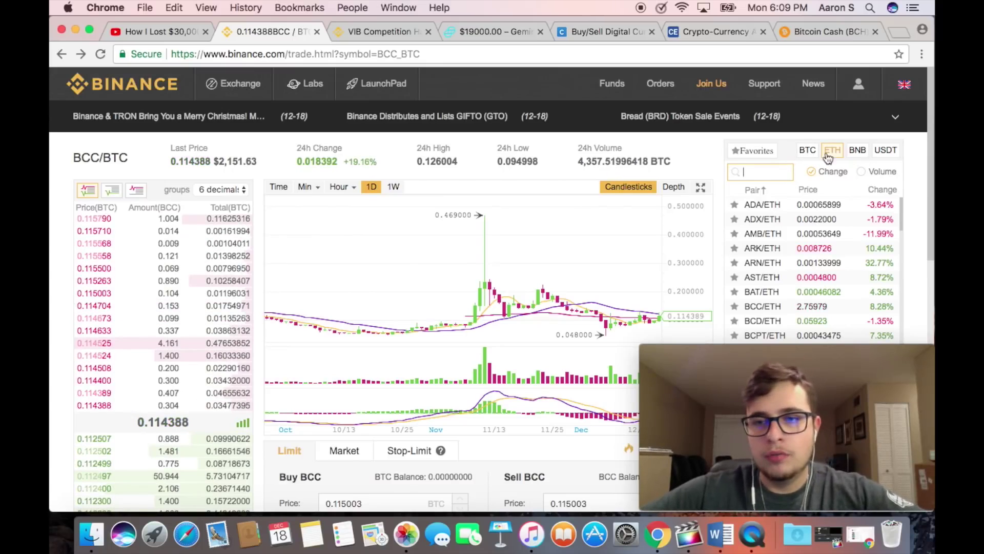
# Switch the pair list to the BNB market, search it for omg and clear the search.
pyautogui.click(832, 151)
pyautogui.click(858, 150)
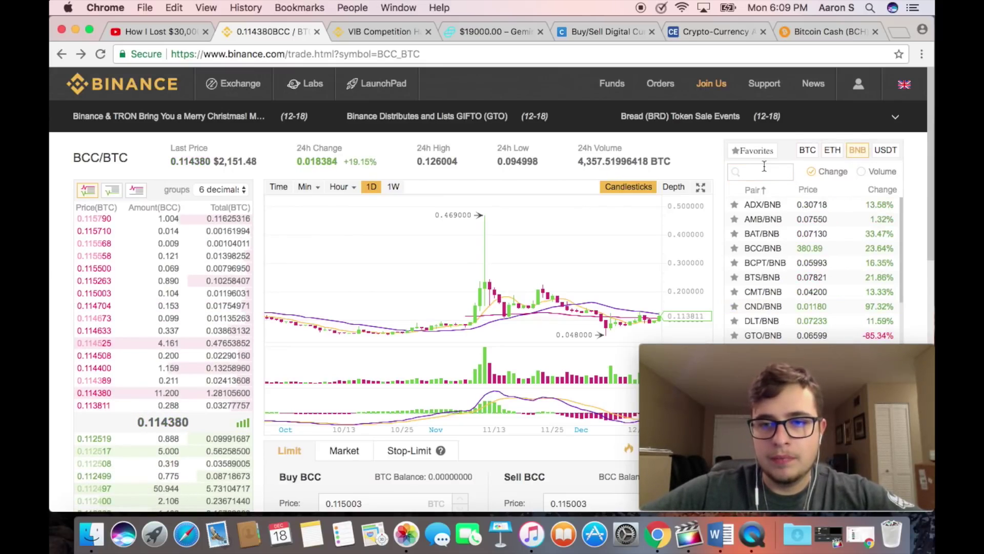
pyautogui.click(764, 172)
pyautogui.write('omg')
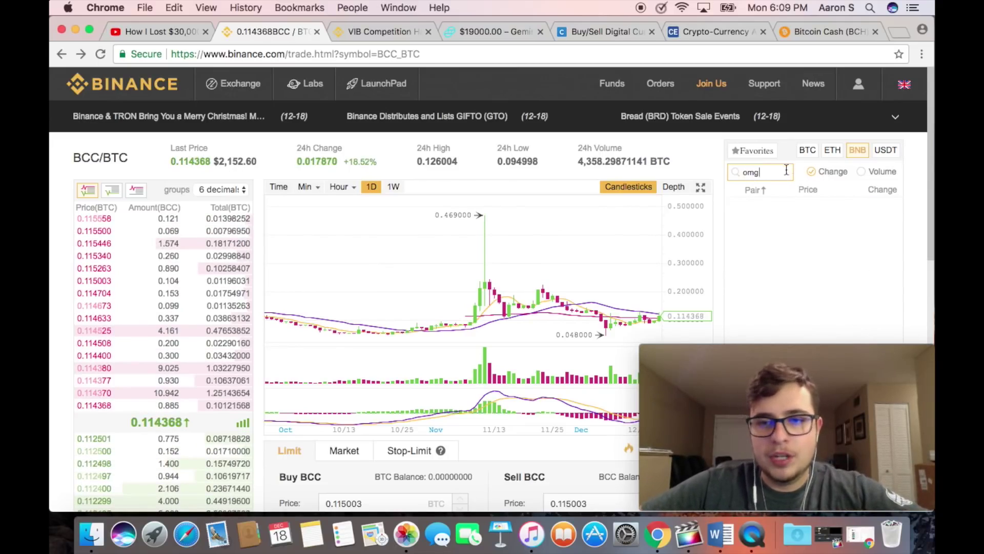
pyautogui.press('BackSpace')
pyautogui.press('BackSpace')
pyautogui.press('BackSpace')
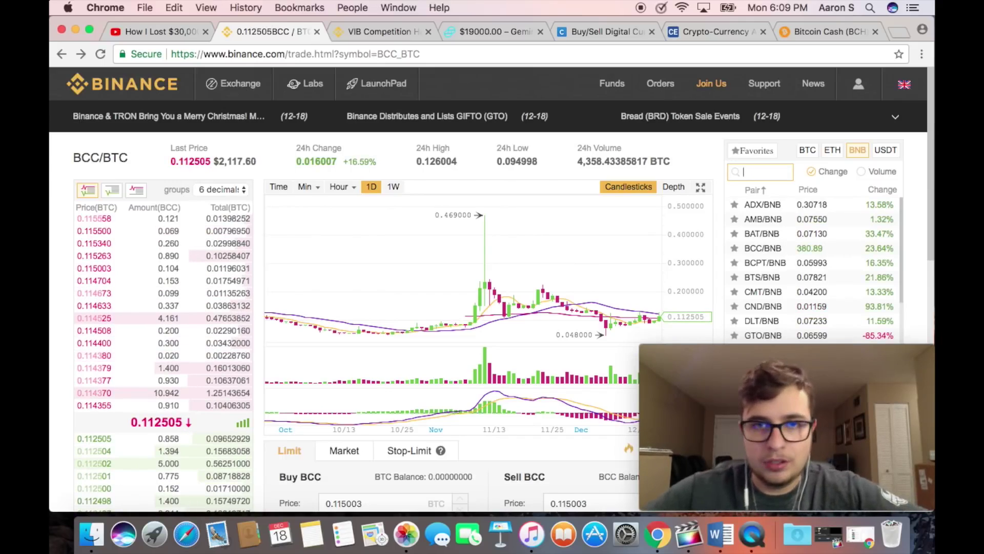
# Return to the Binance homepage and browse both sets of promotion and competition banners.
pyautogui.click(122, 83)
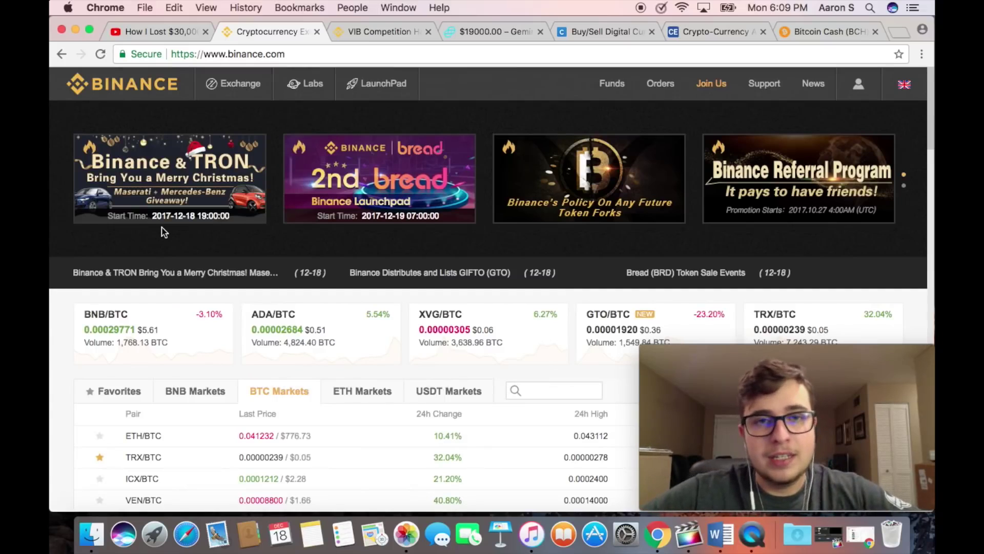
pyautogui.click(905, 177)
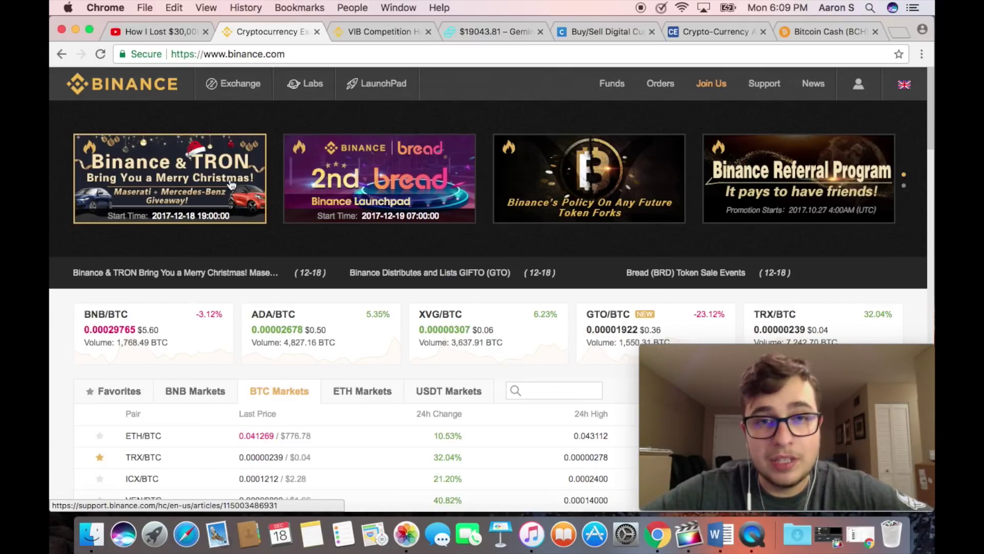
pyautogui.click(904, 186)
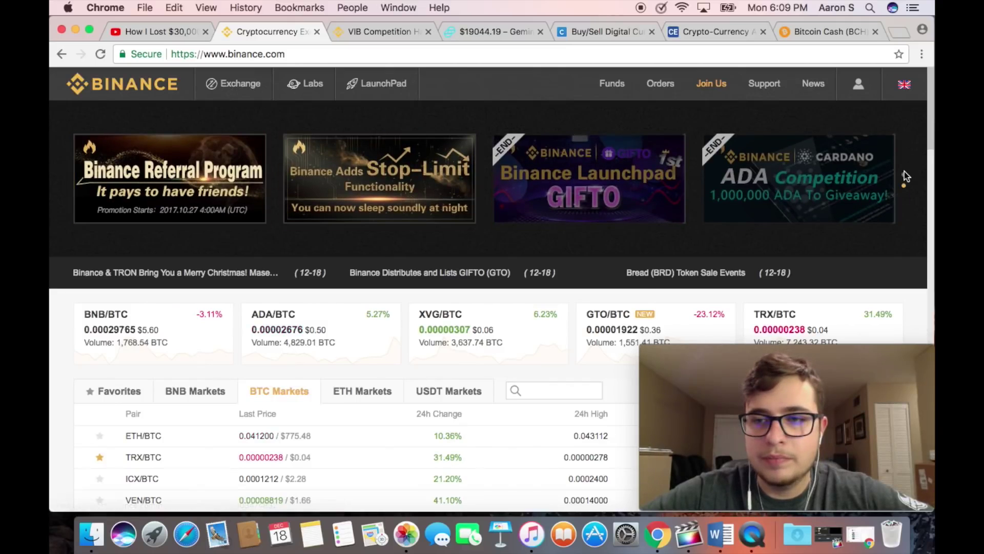
pyautogui.click(904, 175)
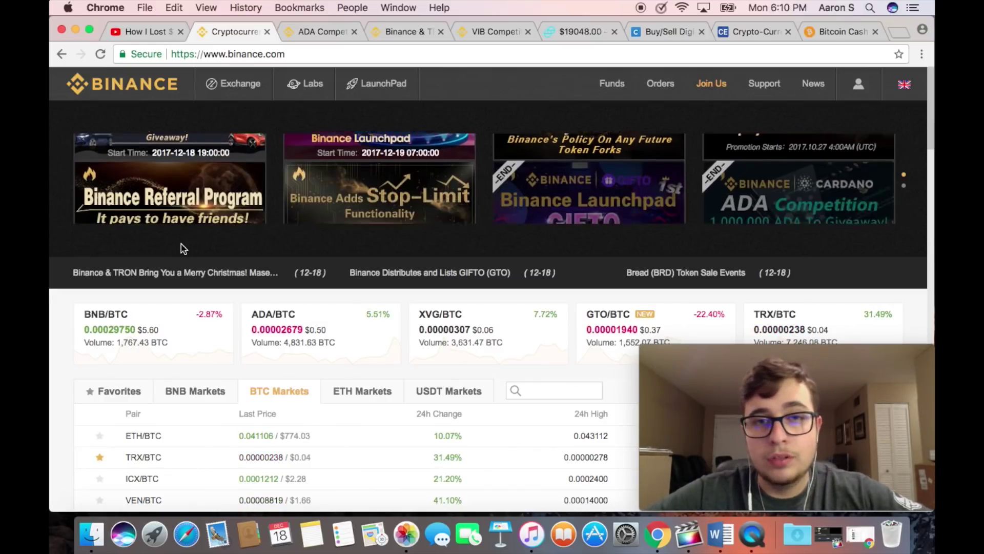
# Search the homepage's BTC Markets list for trx and clear the search.
pyautogui.click(534, 390)
pyautogui.write('trx')
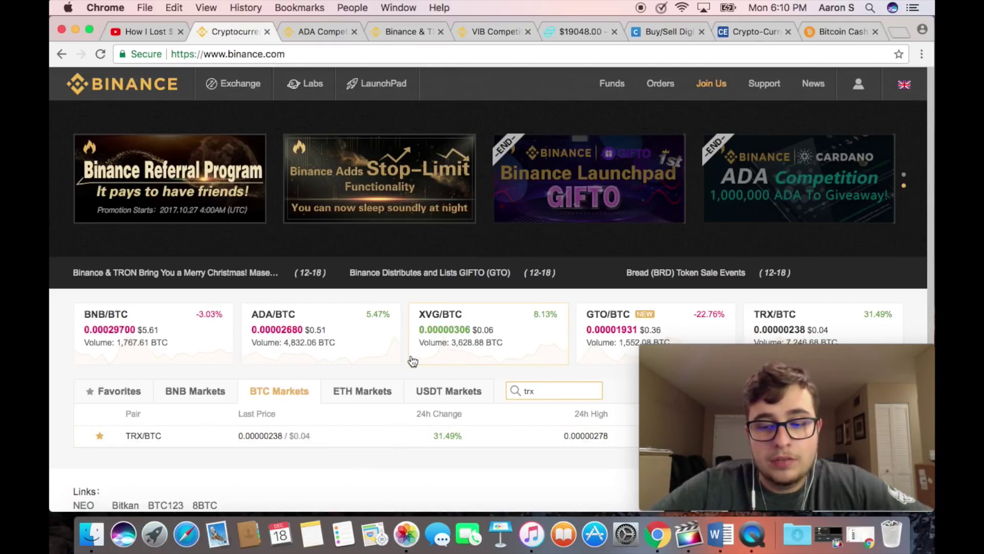
pyautogui.press('BackSpace')
pyautogui.press('BackSpace')
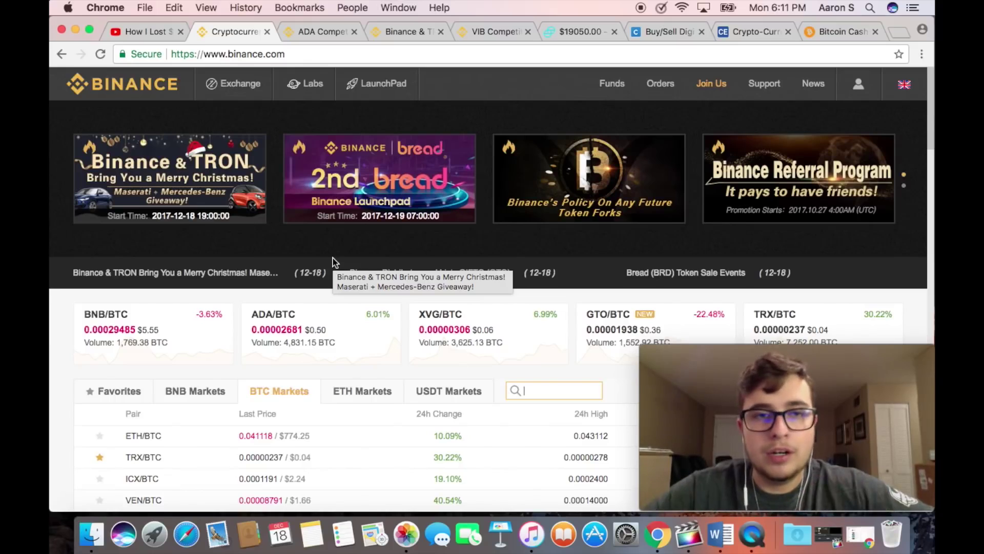
# Open the Advanced exchange view for BCC/BTC and set its chart interval to 1D.
pyautogui.moveTo(233, 85)
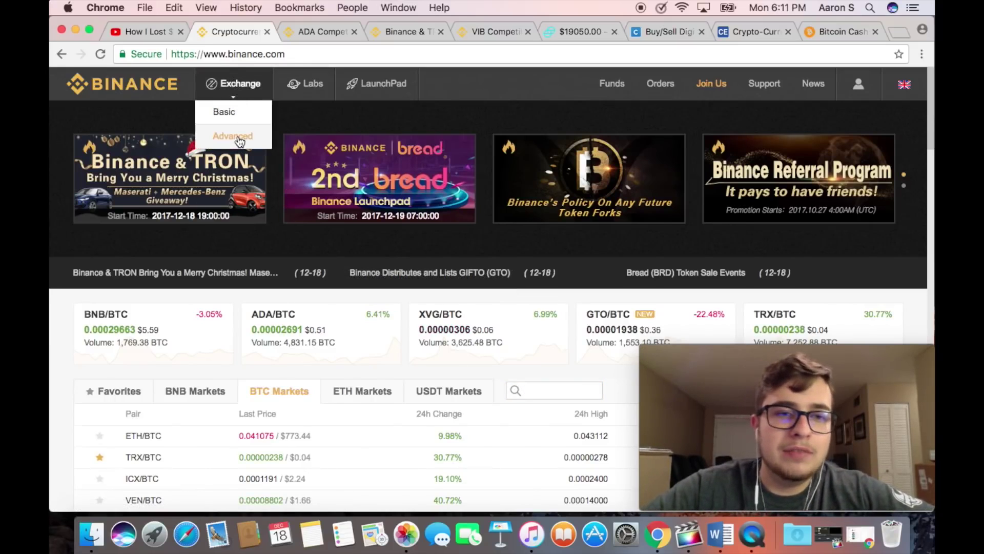
pyautogui.click(239, 139)
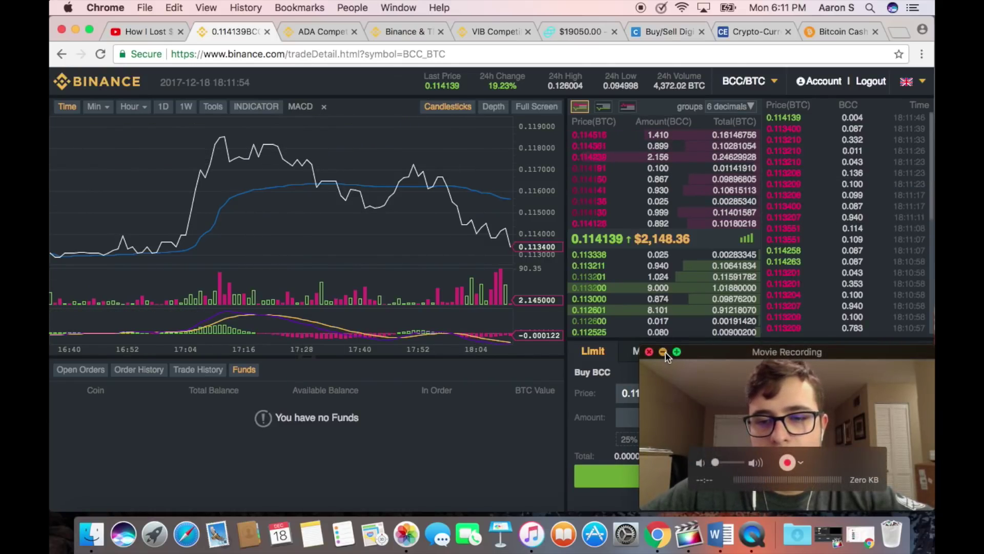
pyautogui.click(663, 351)
pyautogui.moveTo(931, 192); pyautogui.dragTo(932, 206)
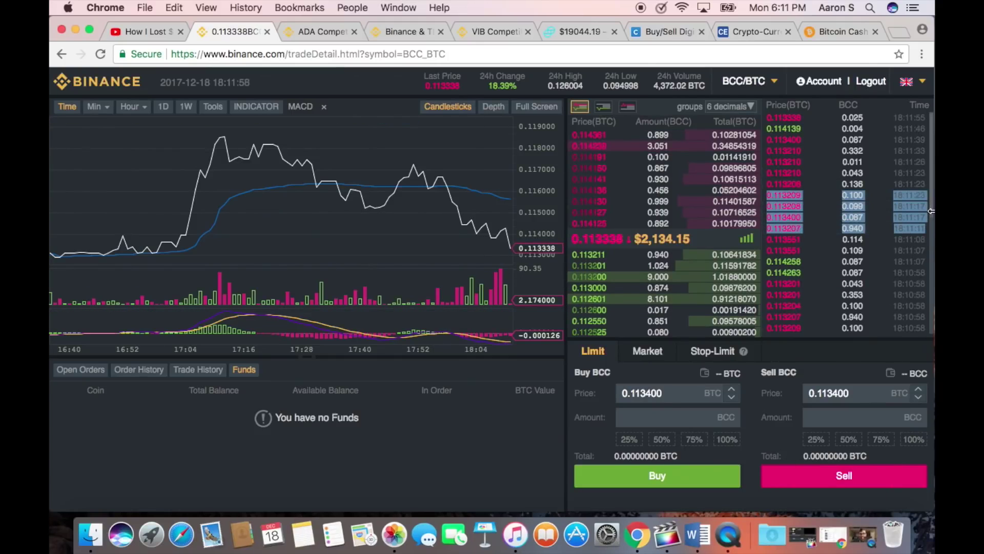
pyautogui.click(163, 107)
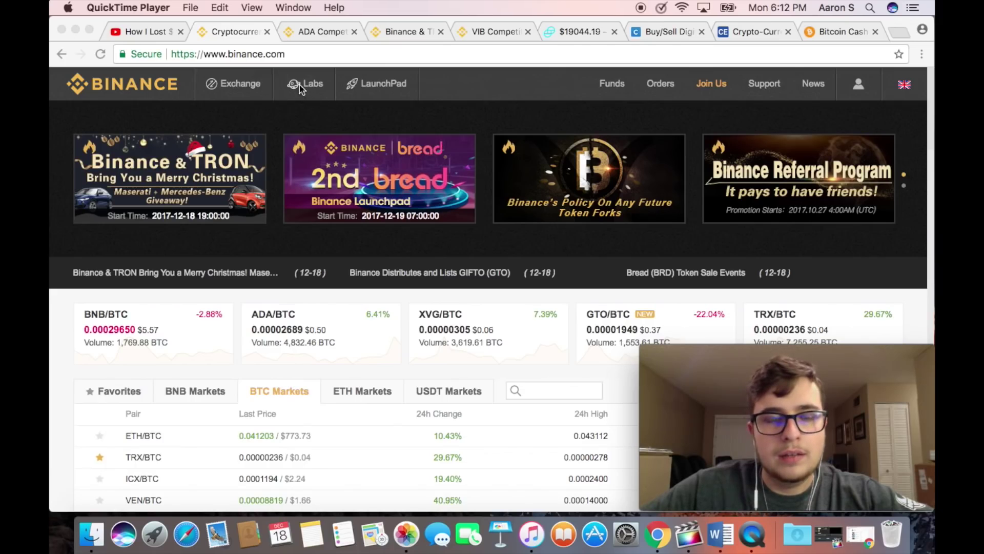
# Open the LaunchPad page and look through the BREAD and GIFTO token sale sessions.
pyautogui.click(391, 123)
pyautogui.click(415, 87)
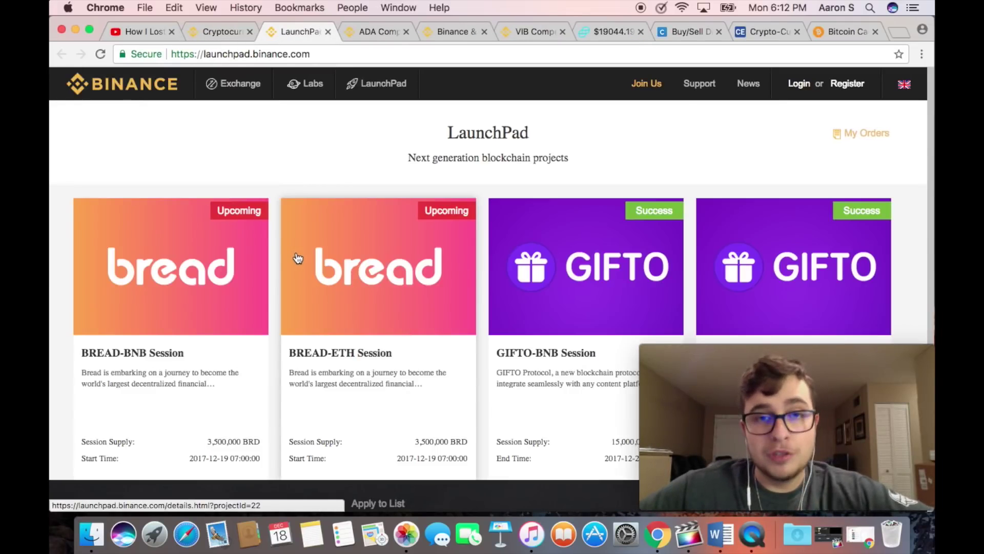
pyautogui.scroll(-1, 931, 176)
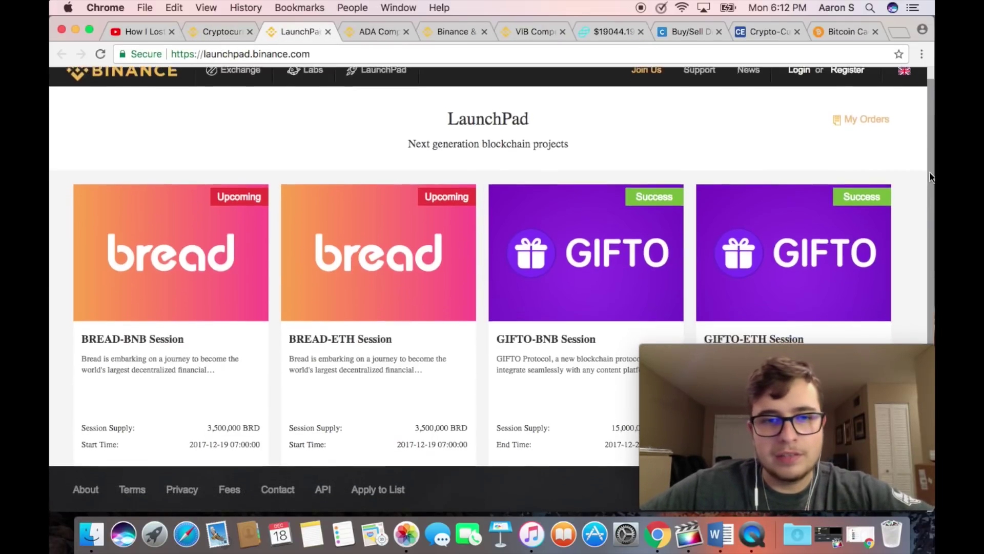
pyautogui.scroll(-2, 932, 176)
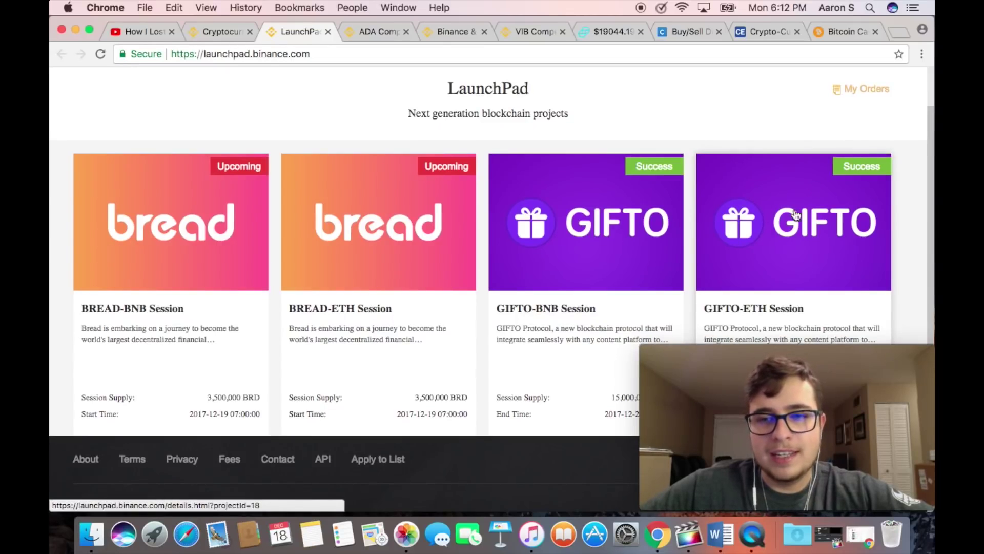
pyautogui.scroll(3, 483, 214)
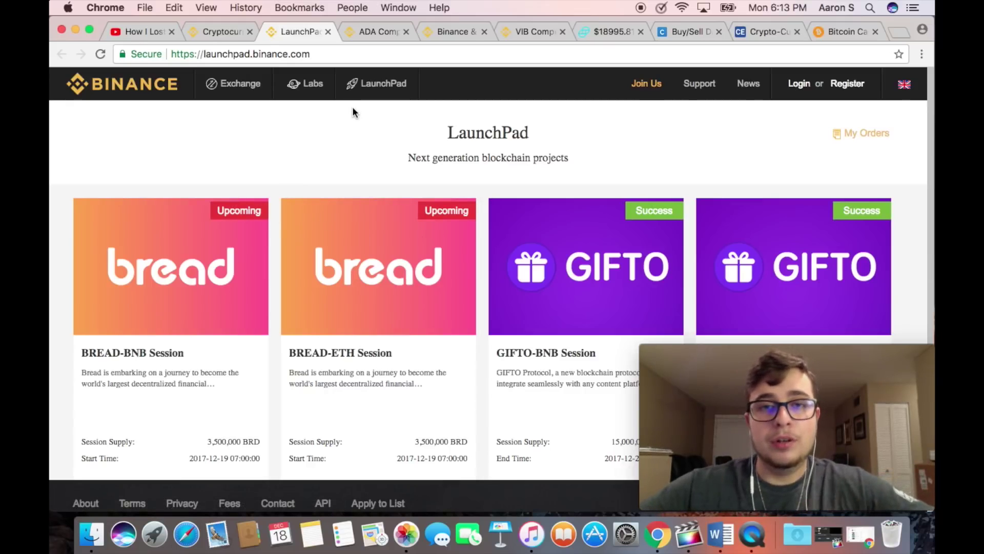
# Open the Binance Labs page and close the LaunchPad page.
pyautogui.click(321, 85)
pyautogui.click(282, 30)
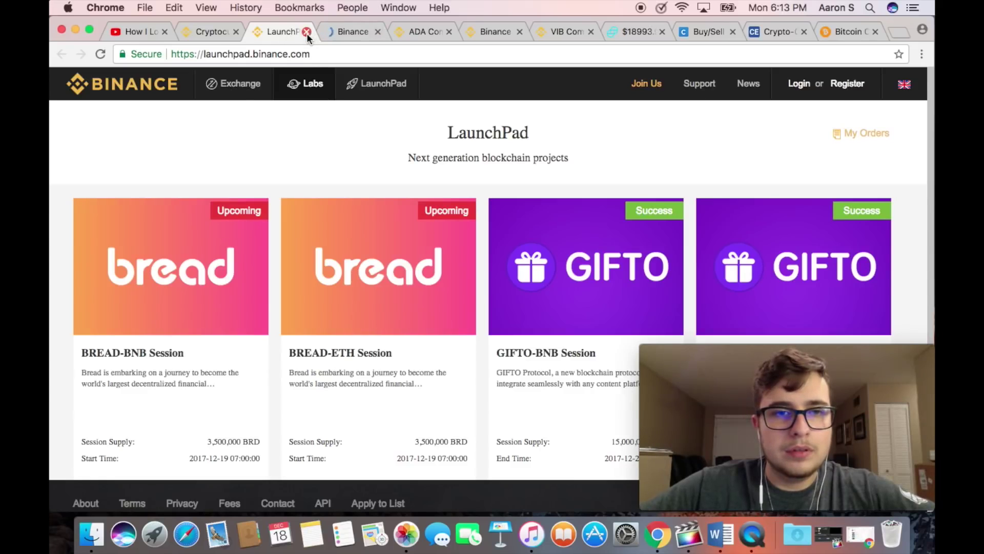
pyautogui.click(307, 32)
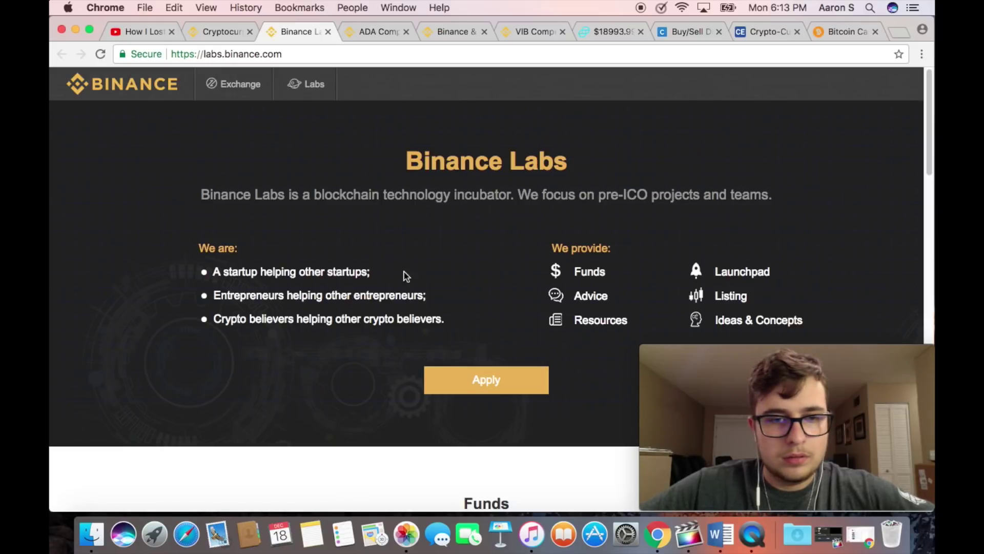
# Read through the Binance Labs page, including its services and Funds section, and return to the Binance homepage.
pyautogui.moveTo(930, 136); pyautogui.dragTo(929, 142)
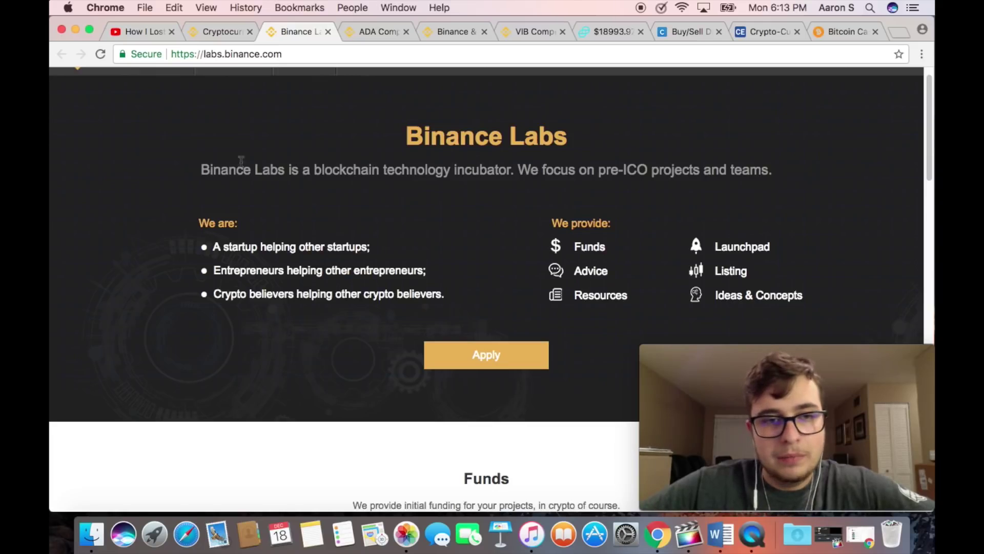
pyautogui.moveTo(240, 157); pyautogui.dragTo(535, 186)
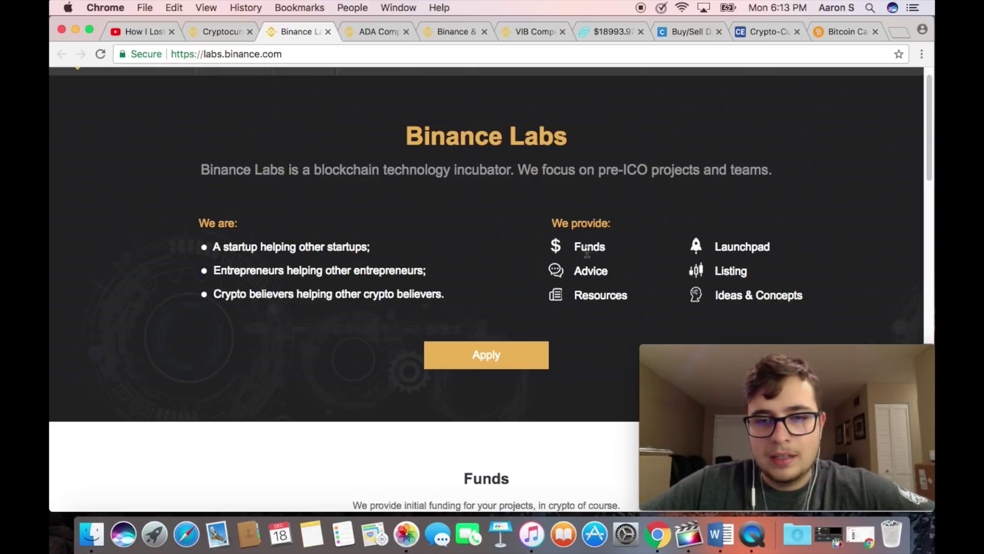
pyautogui.moveTo(930, 168); pyautogui.dragTo(929, 168)
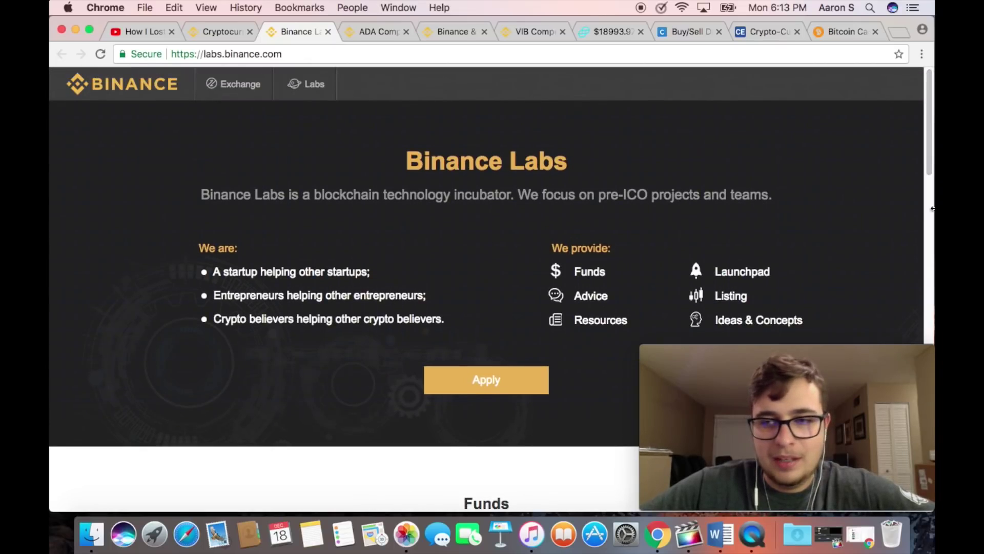
pyautogui.moveTo(930, 163); pyautogui.dragTo(931, 174)
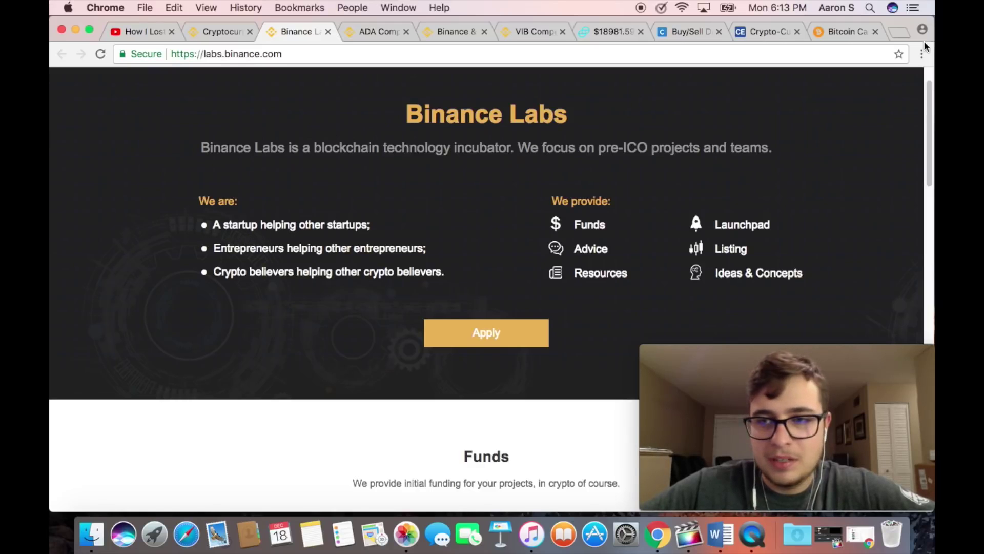
pyautogui.moveTo(930, 128); pyautogui.dragTo(930, 210)
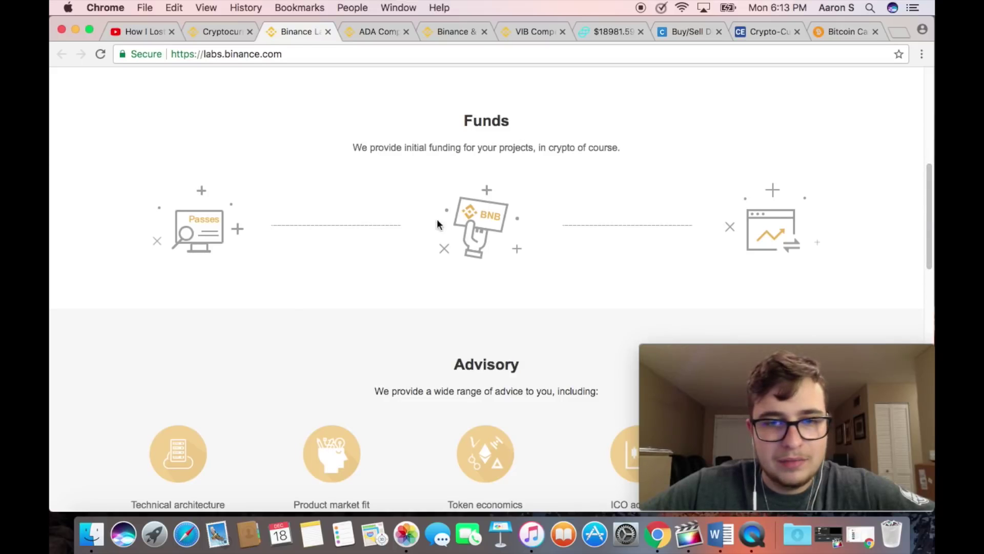
pyautogui.moveTo(929, 219); pyautogui.dragTo(629, 70)
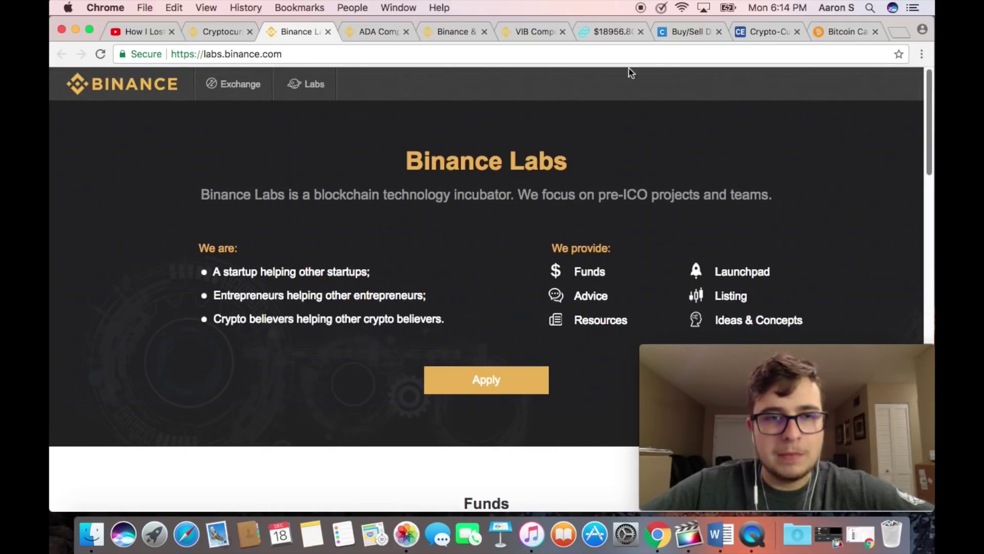
pyautogui.click(143, 95)
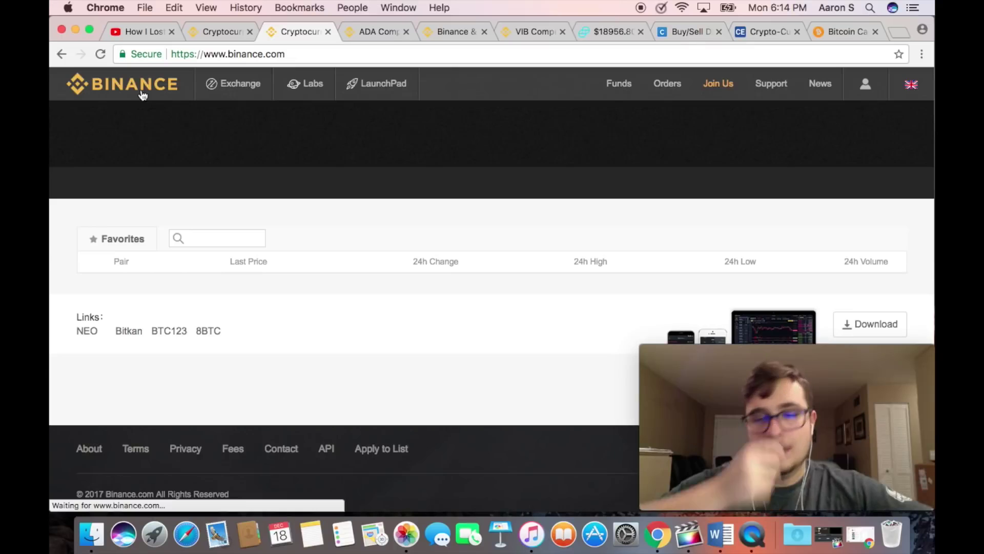